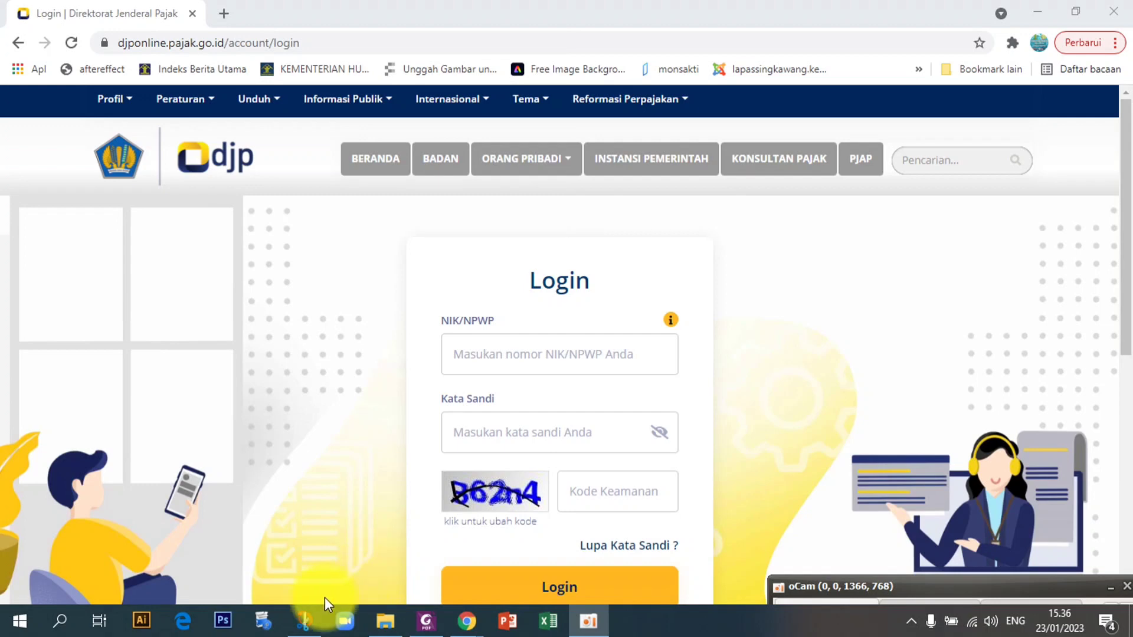
- Open the scanned Formulir 1721-A2 withholding slip in Snip & Sketch beside the login page
click(304, 620)
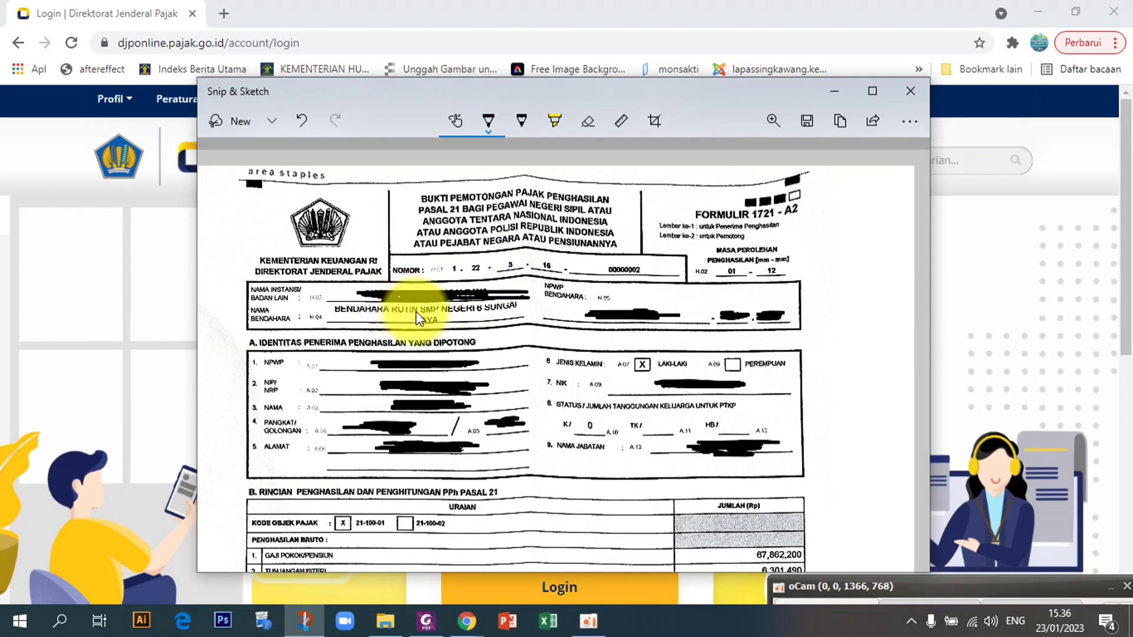
scroll(470, 316, down, 5)
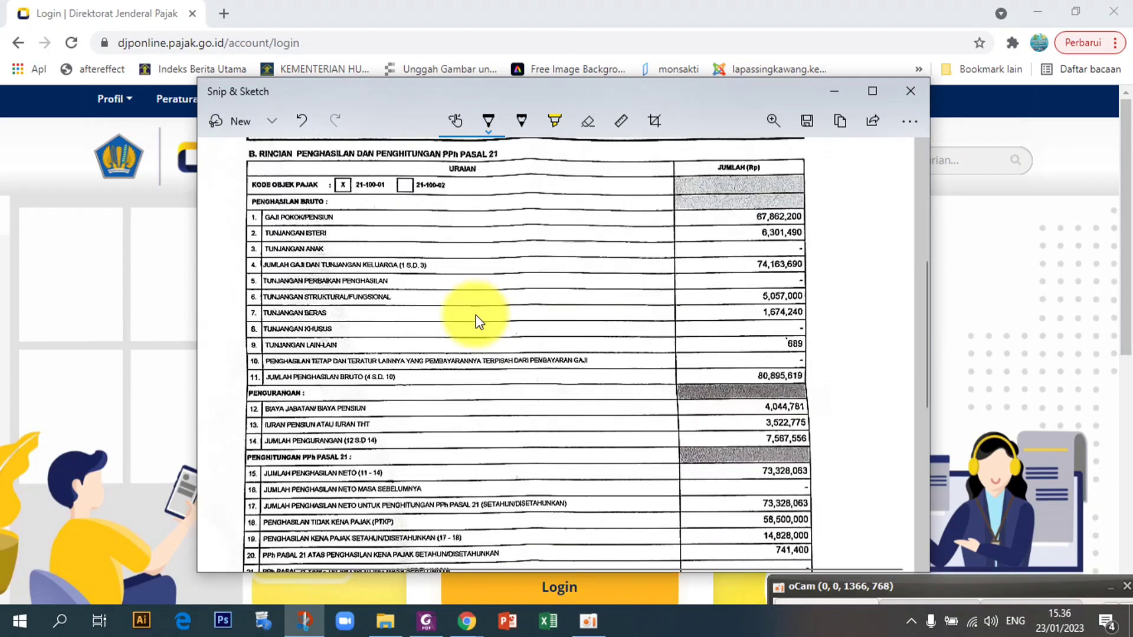
scroll(476, 314, down, 5)
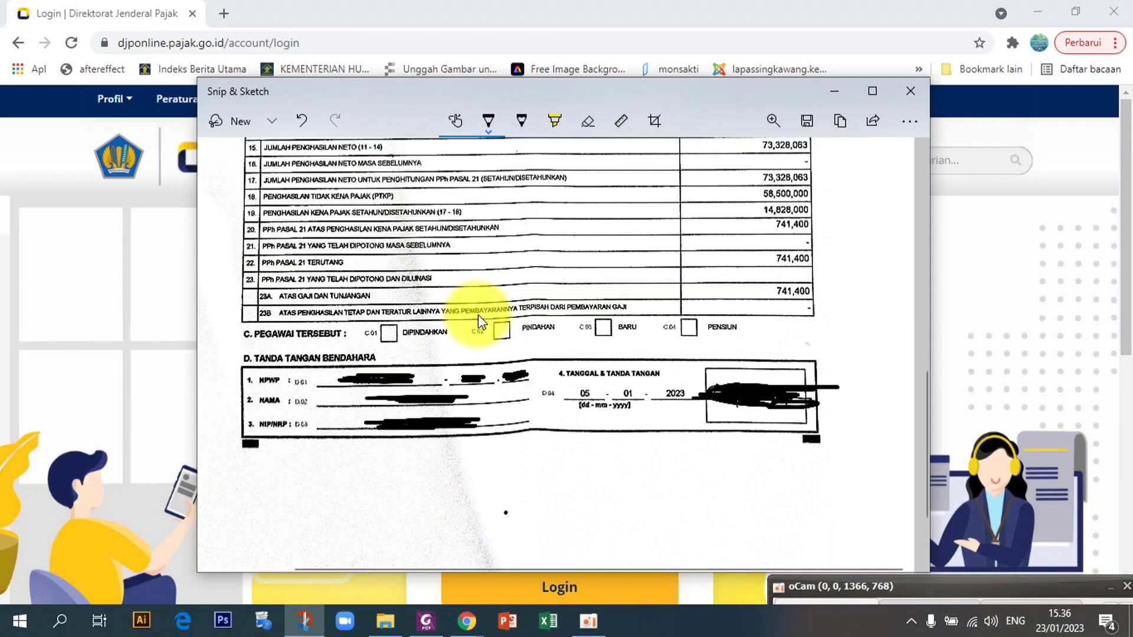
scroll(478, 318, up, 3)
scroll(478, 322, up, 2)
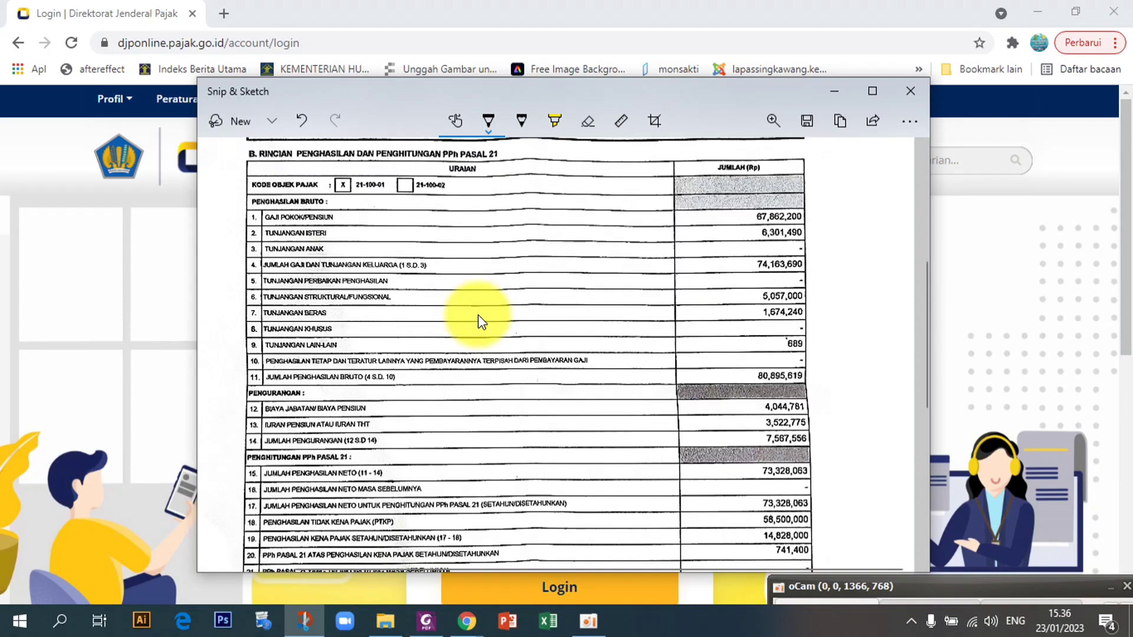
scroll(478, 321, up, 5)
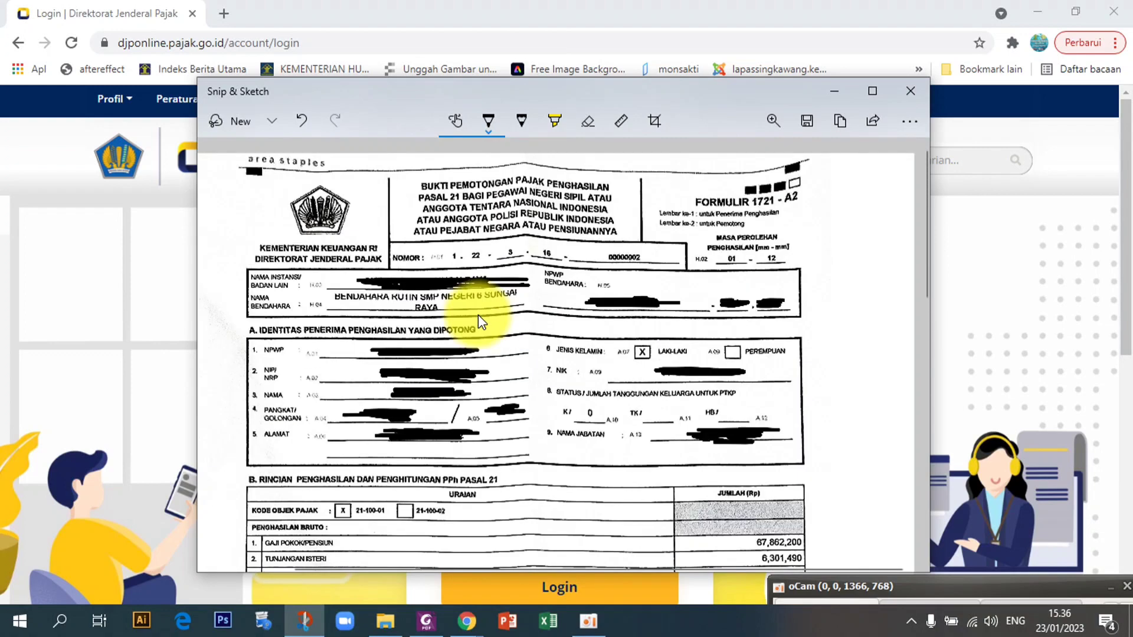
scroll(559, 354, down, 3)
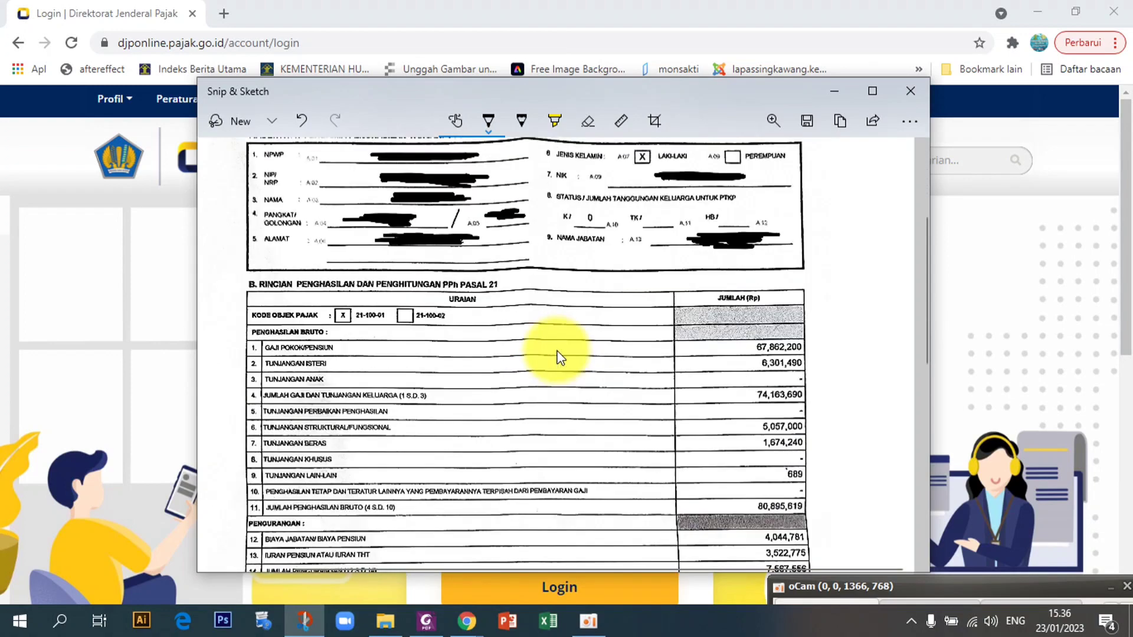
scroll(560, 357, down, 1)
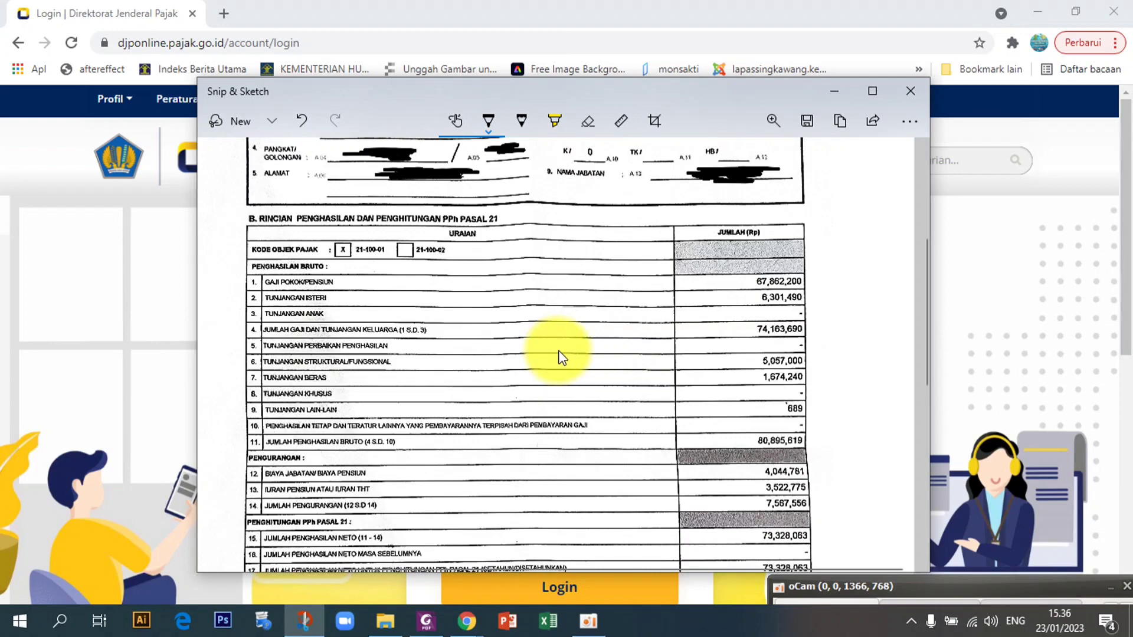
scroll(559, 354, down, 3)
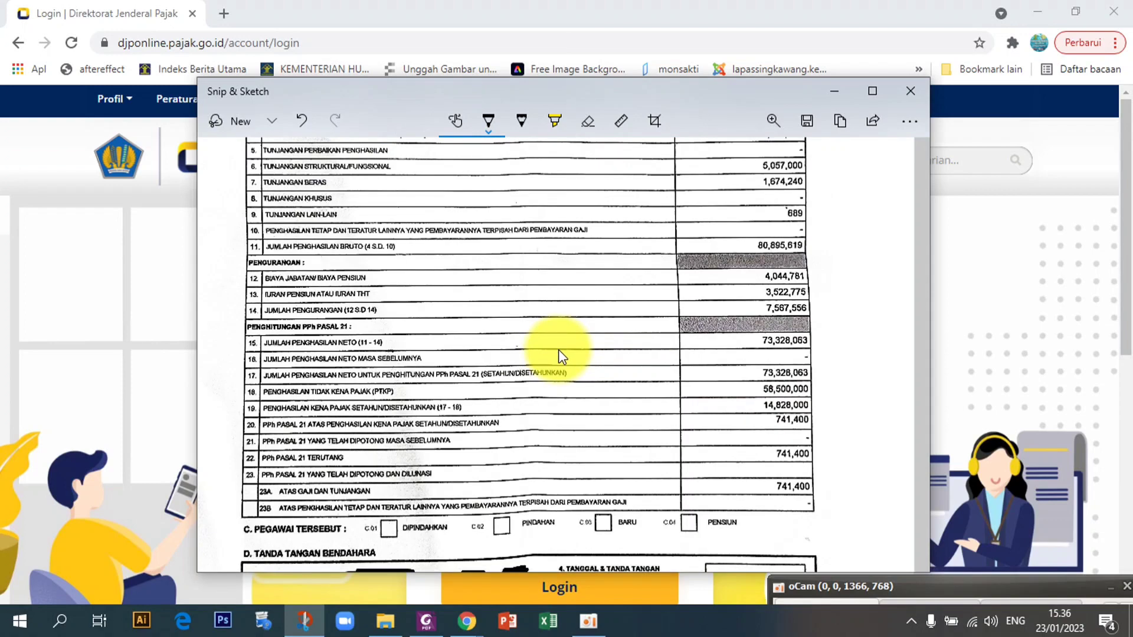
click(555, 19)
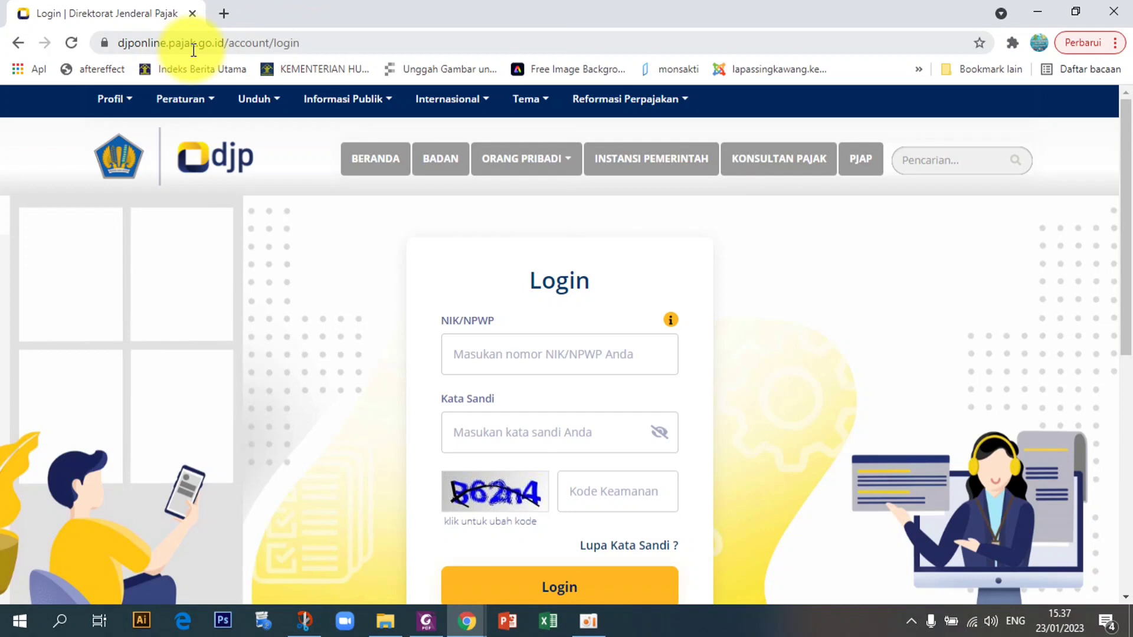
- Log in to DJP Online with the taxpayer's NIK/NPWP, password and security code
click(599, 367)
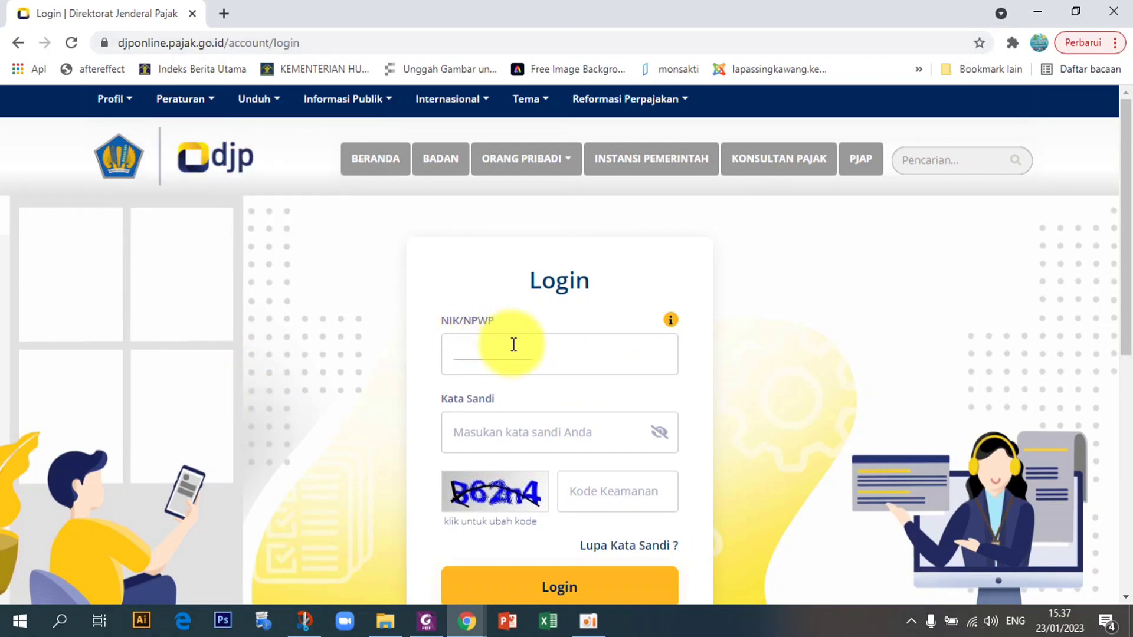
click(493, 461)
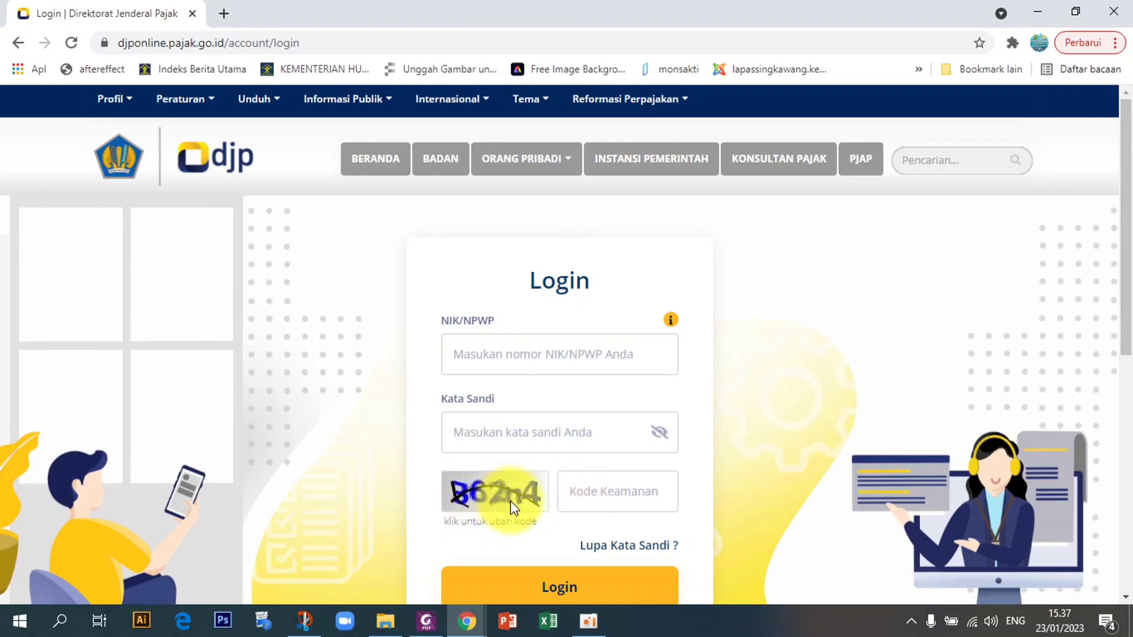
click(596, 624)
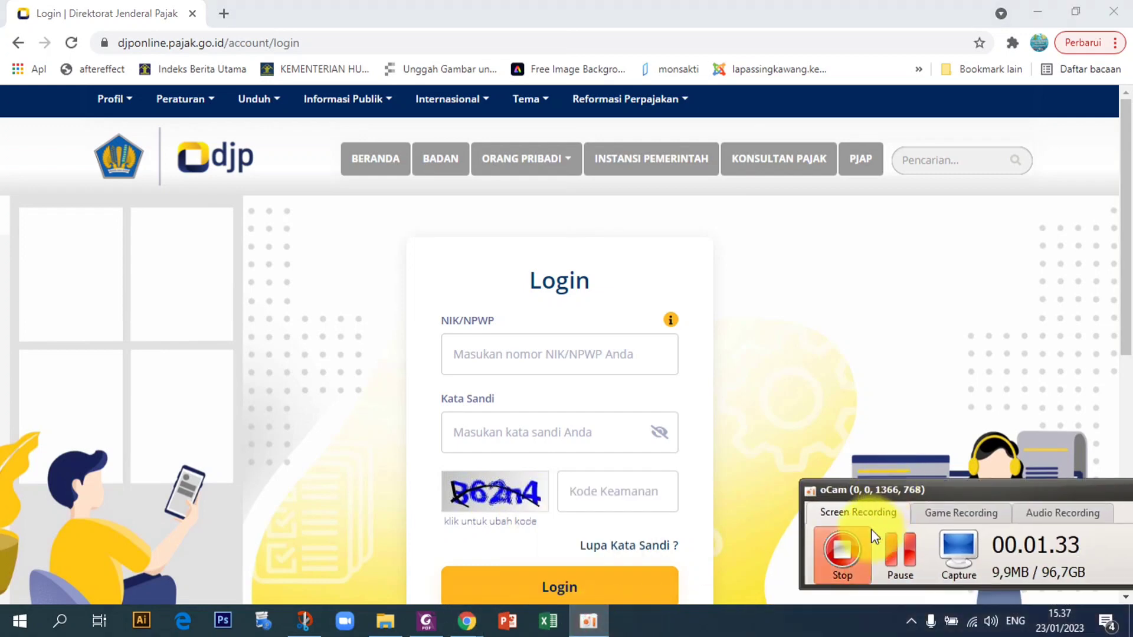
click(894, 539)
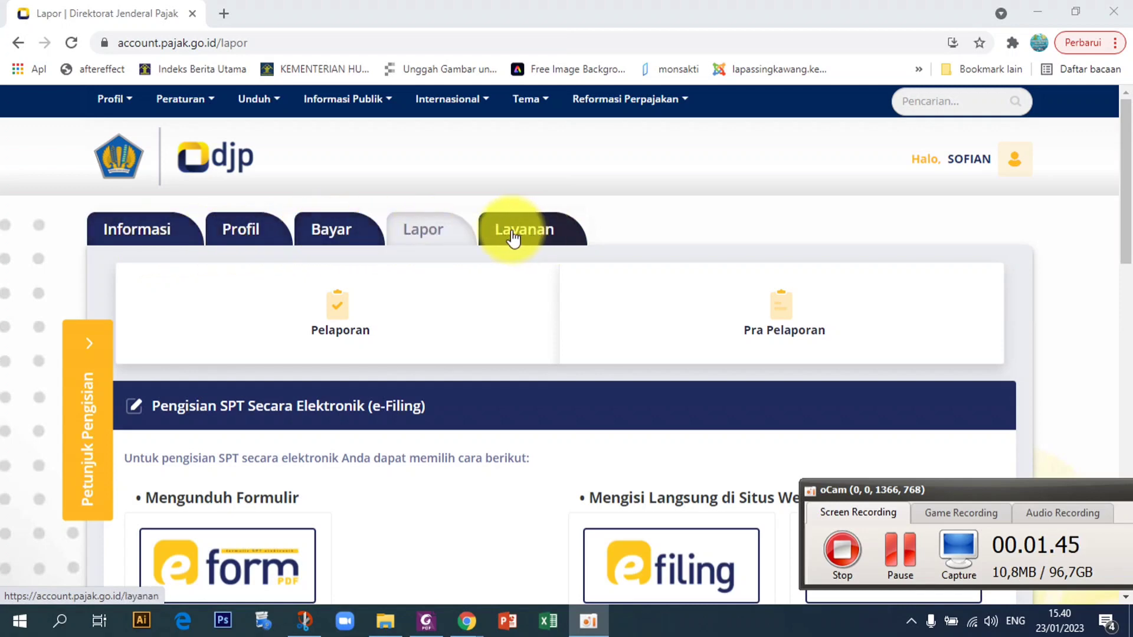
- Launch e-Filing from the Lapor page's Mengisi Langsung di Situs Web option
click(430, 237)
click(529, 239)
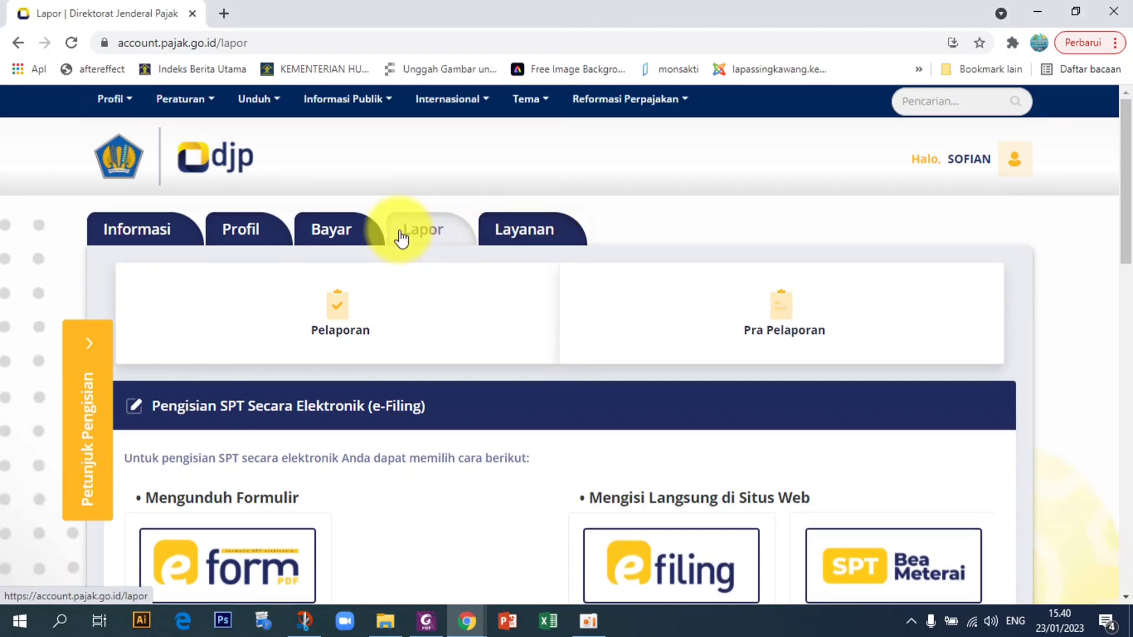
click(355, 231)
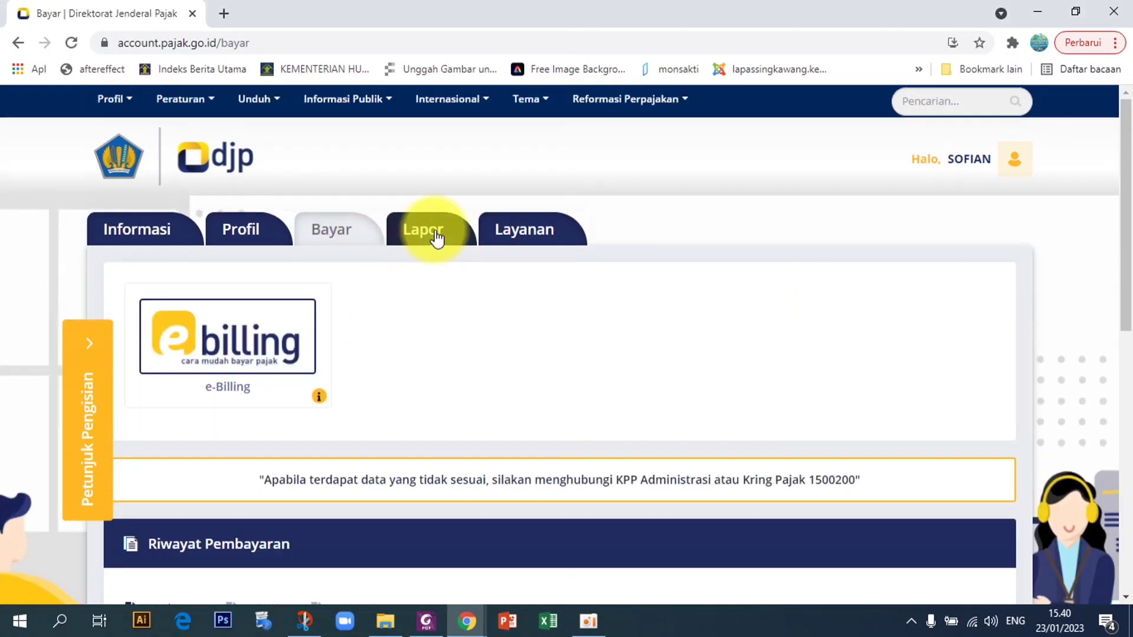
click(436, 237)
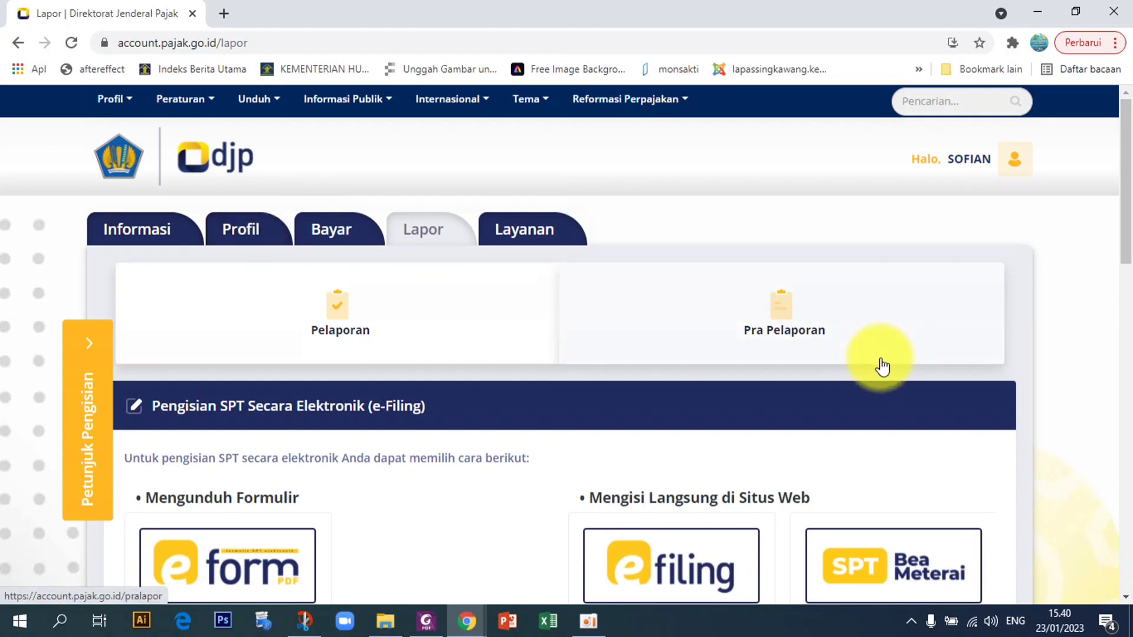
scroll(883, 366, down, 1)
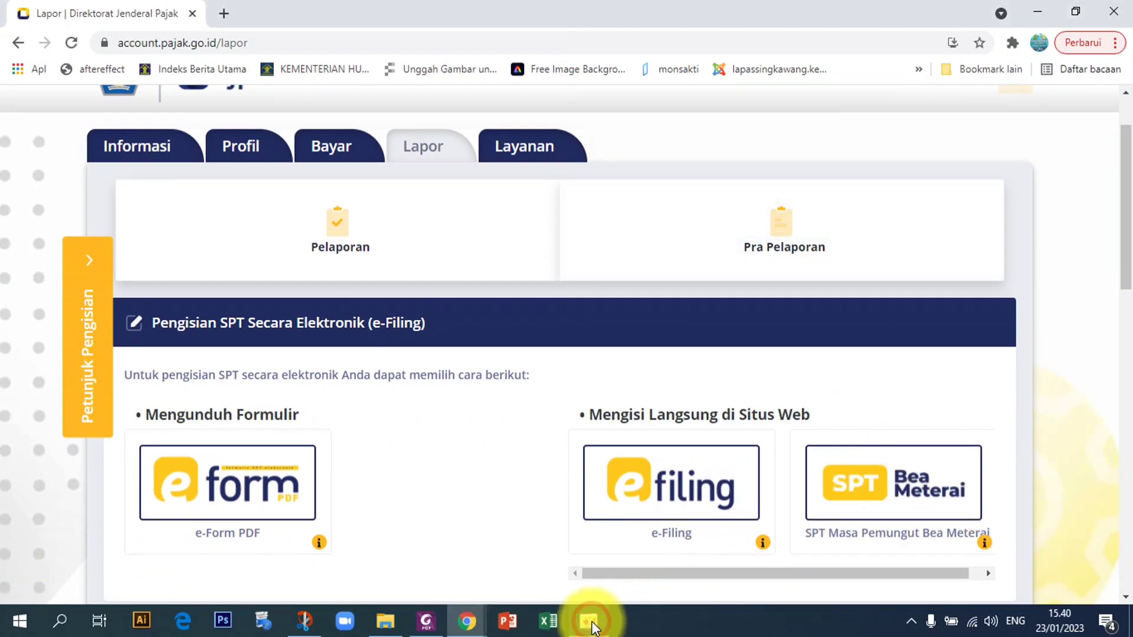
scroll(1030, 413, down, 1)
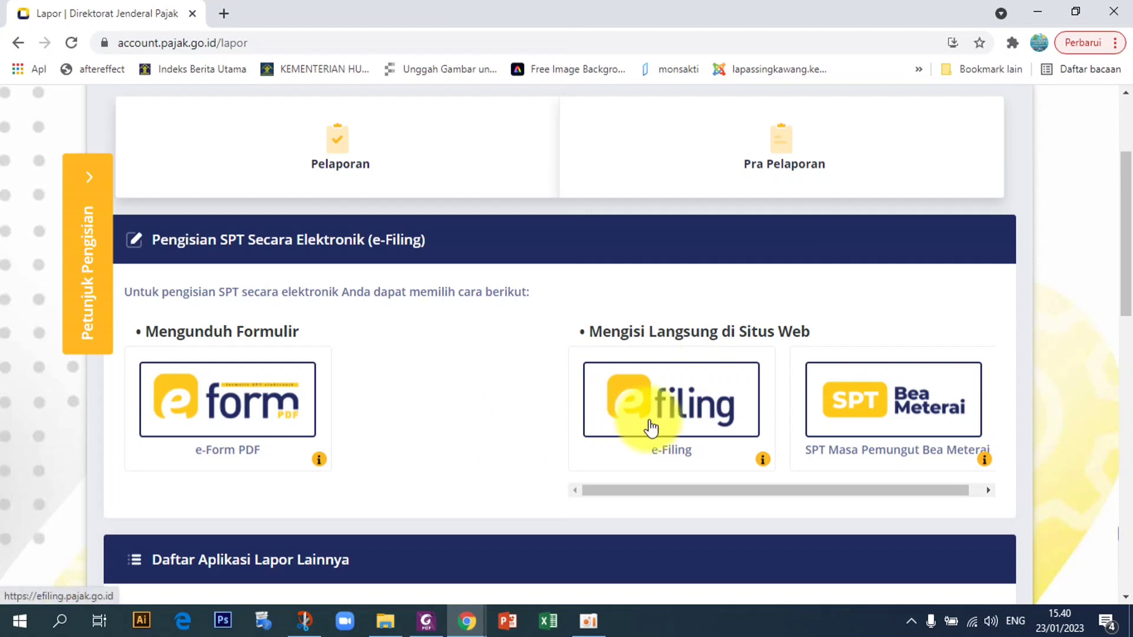
click(678, 423)
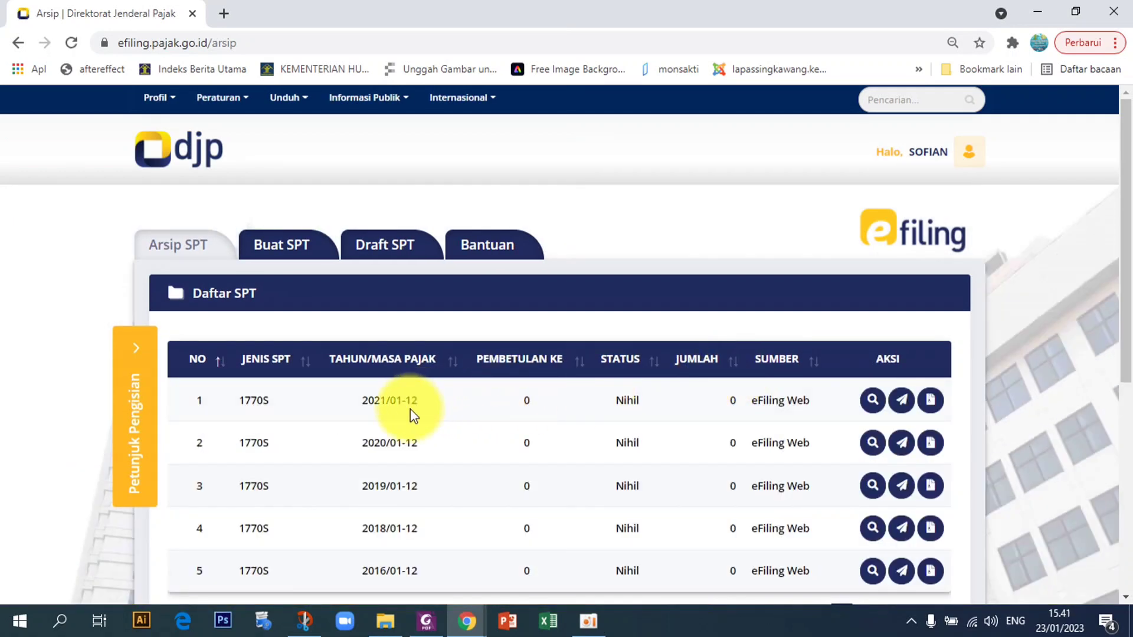
- Look over the 2016–2021 1770S returns in Arsip SPT, then start a new return via Buat SPT
scroll(410, 409, down, 2)
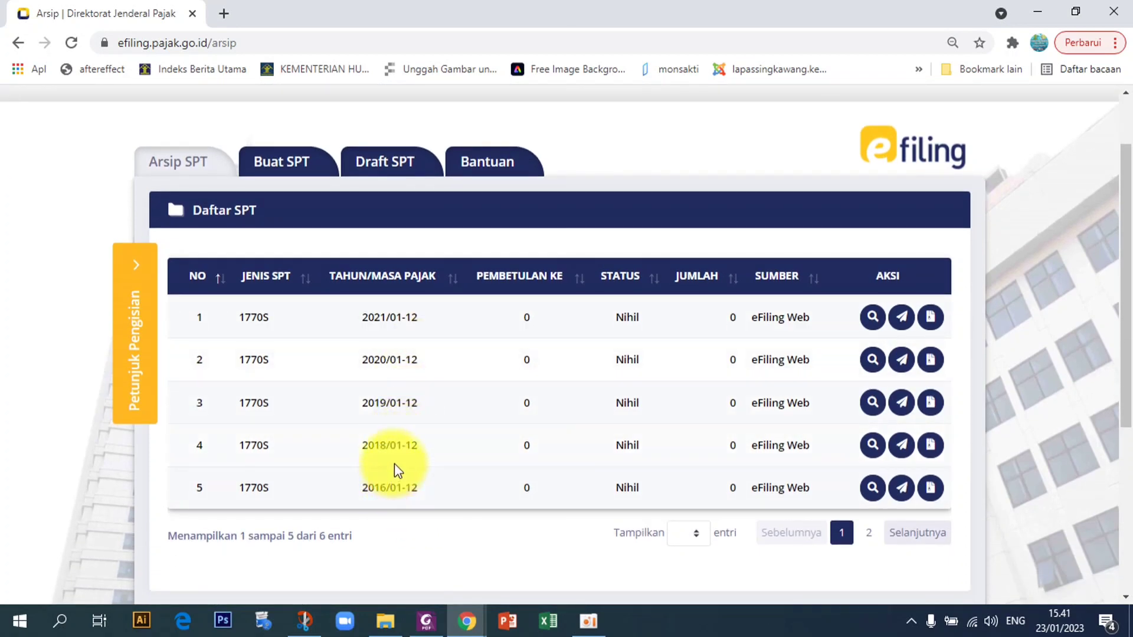
scroll(397, 458, up, 2)
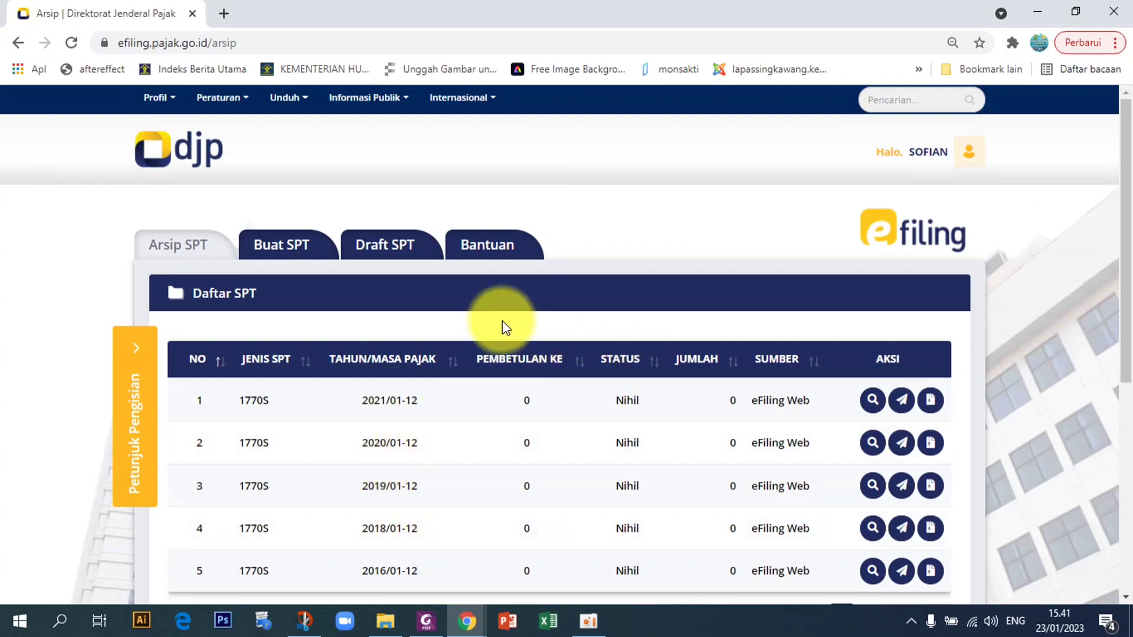
scroll(449, 328, down, 4)
scroll(253, 301, up, 2)
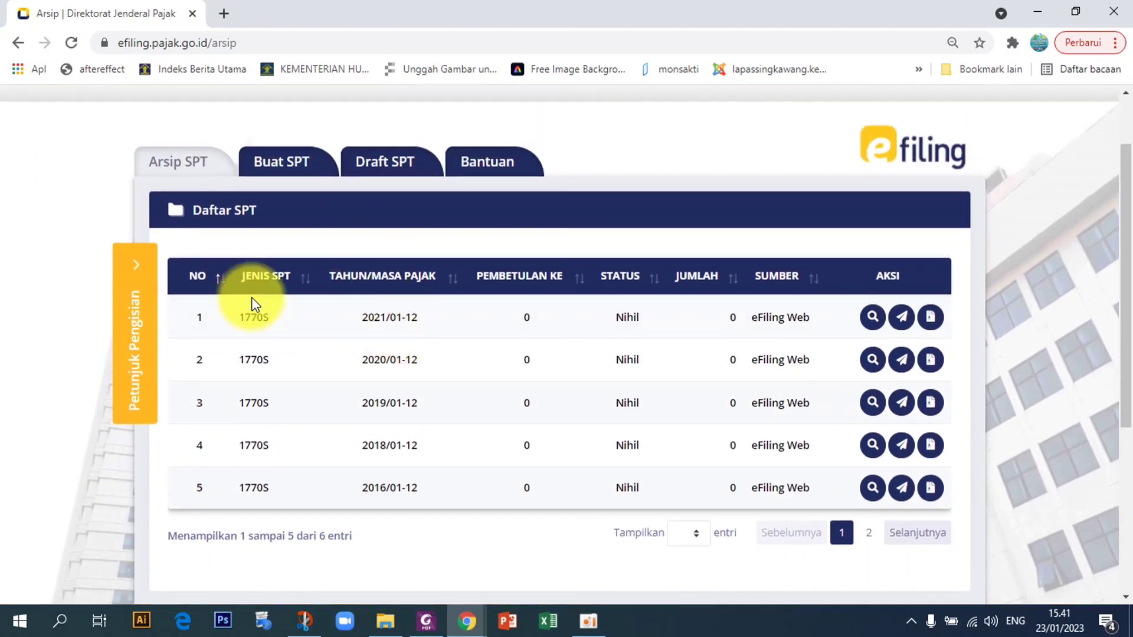
click(293, 170)
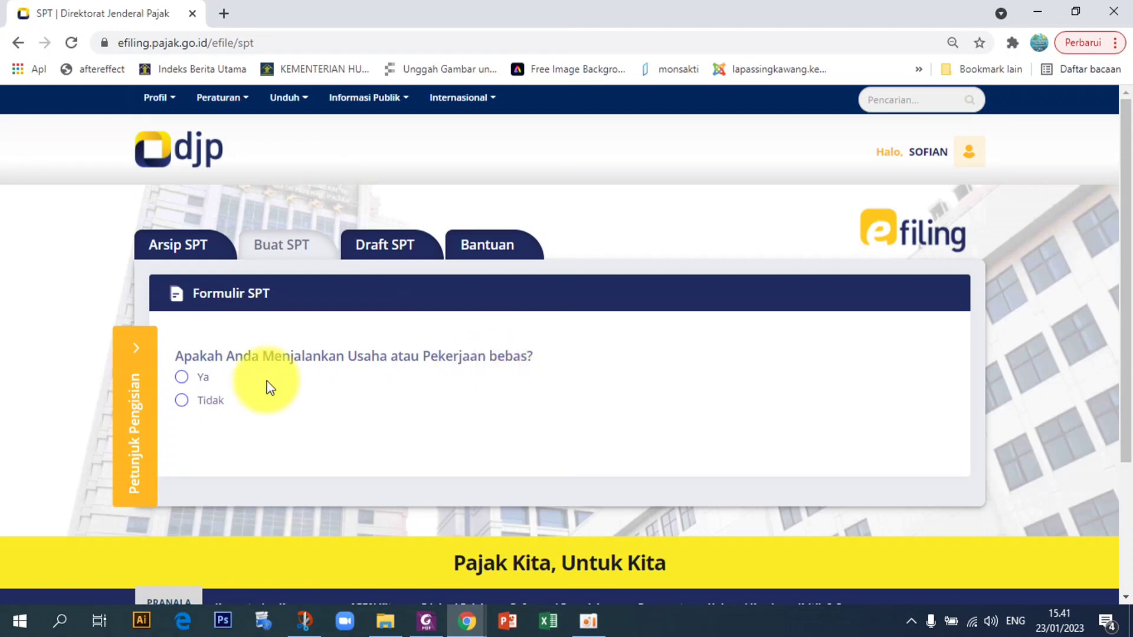
- Answer Tidak to both the Usaha/Pekerjaan bebas and the Suami/Istri MT/PH questions
click(182, 401)
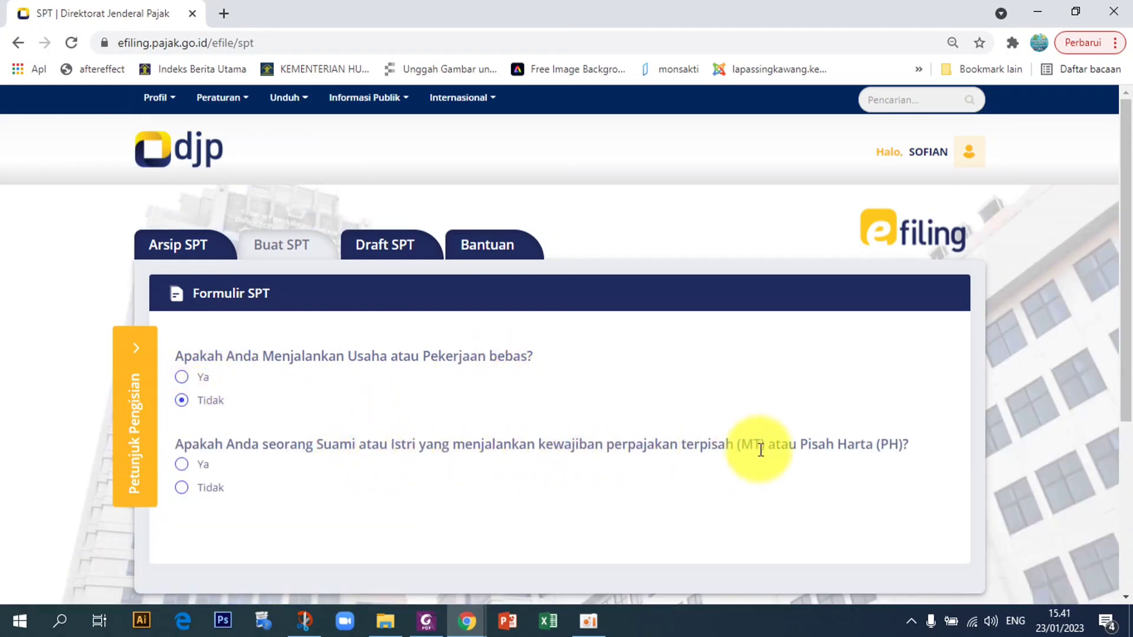
click(183, 487)
scroll(425, 499, down, 1)
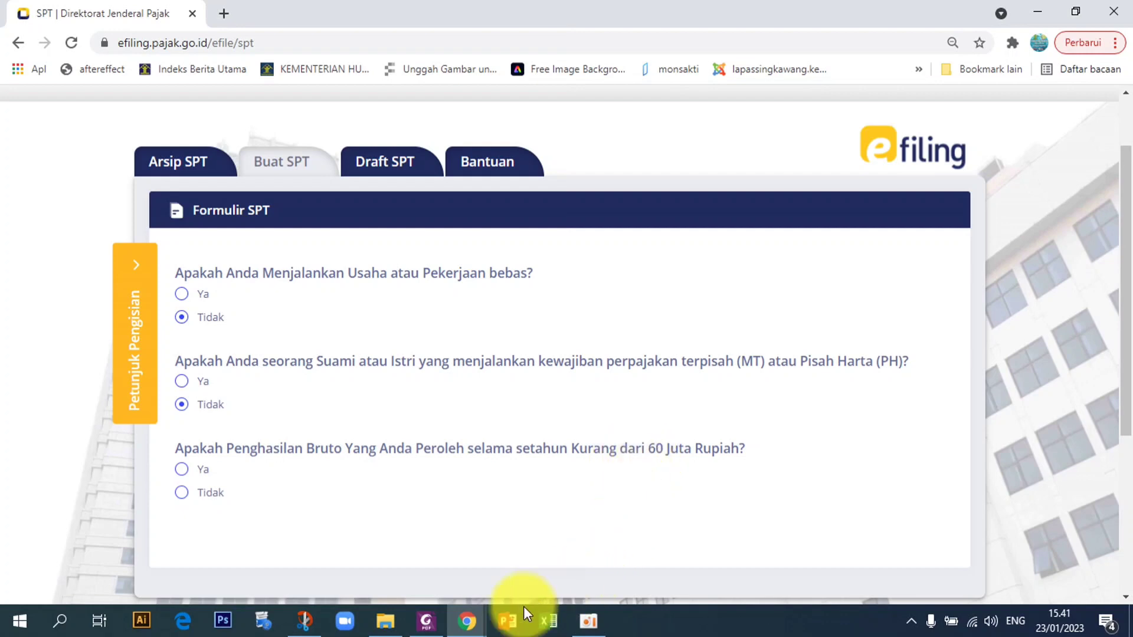
click(304, 621)
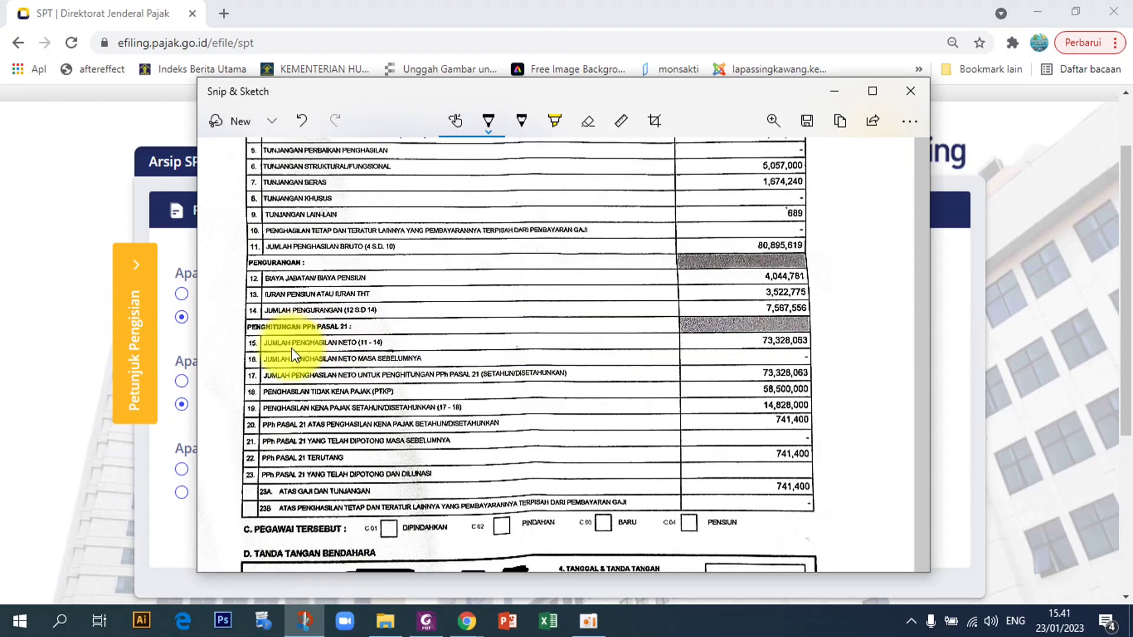
scroll(293, 354, up, 2)
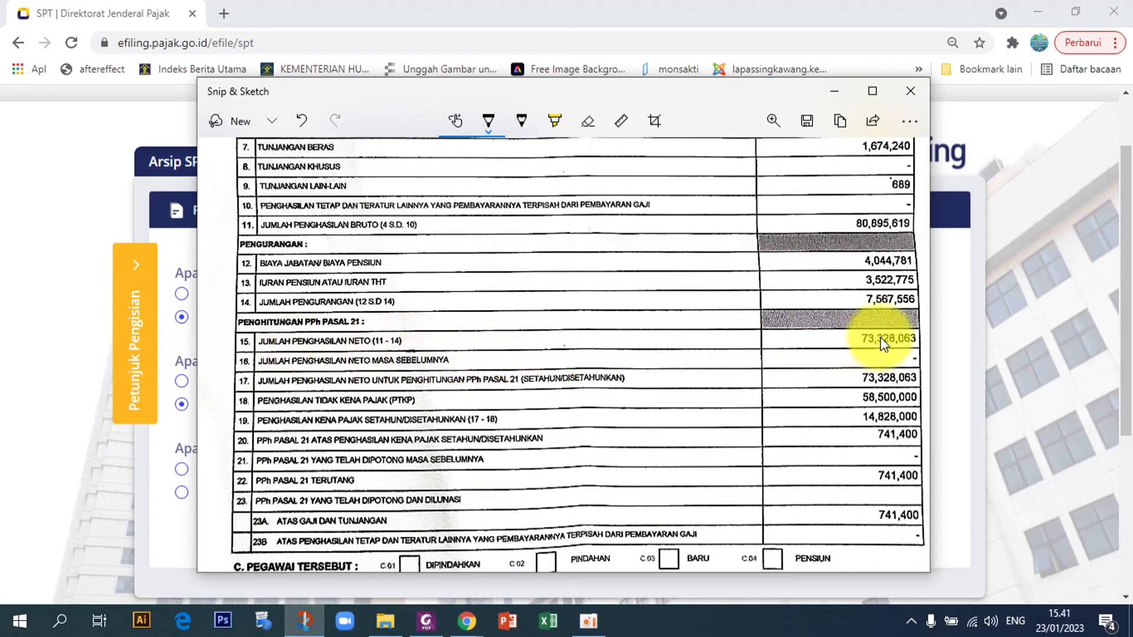
click(1047, 328)
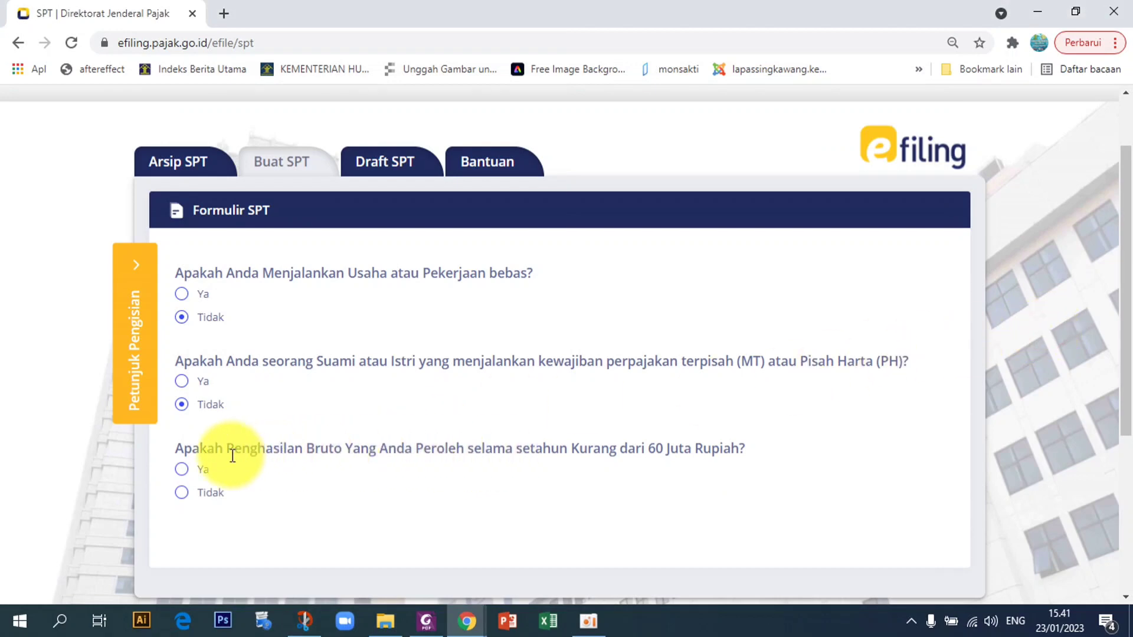
- Answer Tidak to the under-60-million gross income question and choose SPT 1770 S dengan formulir
click(182, 492)
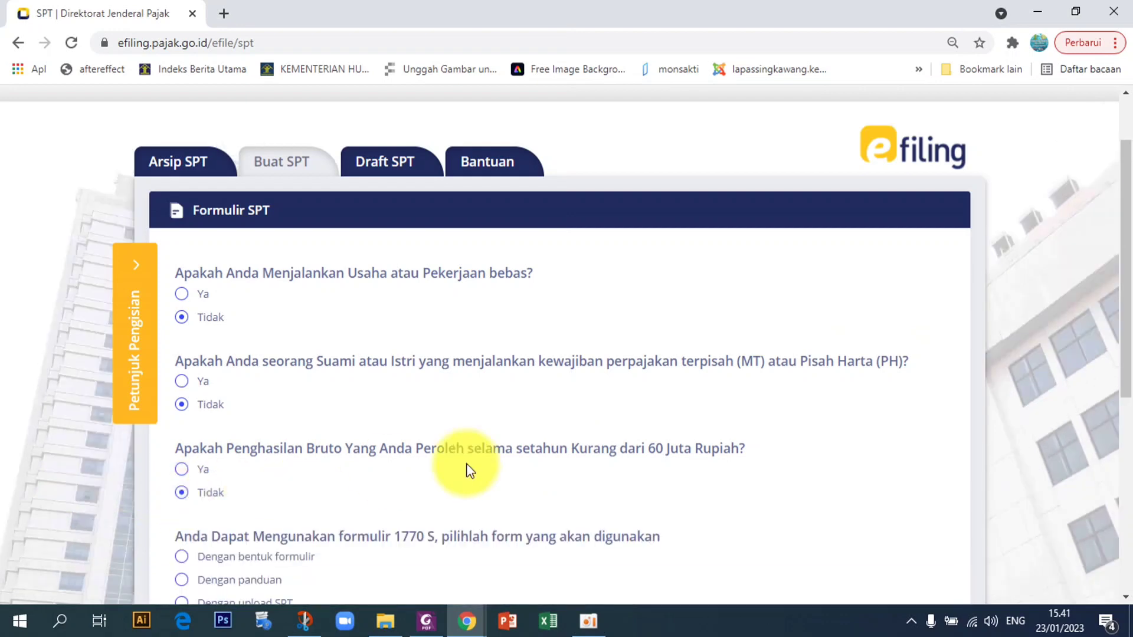
scroll(544, 437, down, 1)
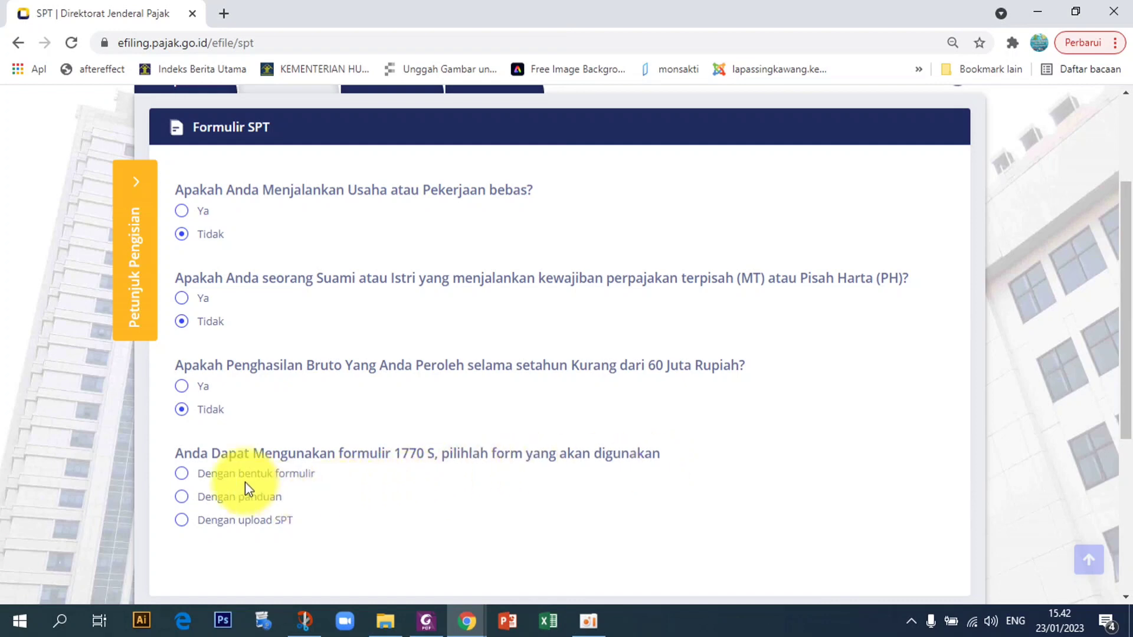
click(183, 474)
scroll(338, 483, down, 2)
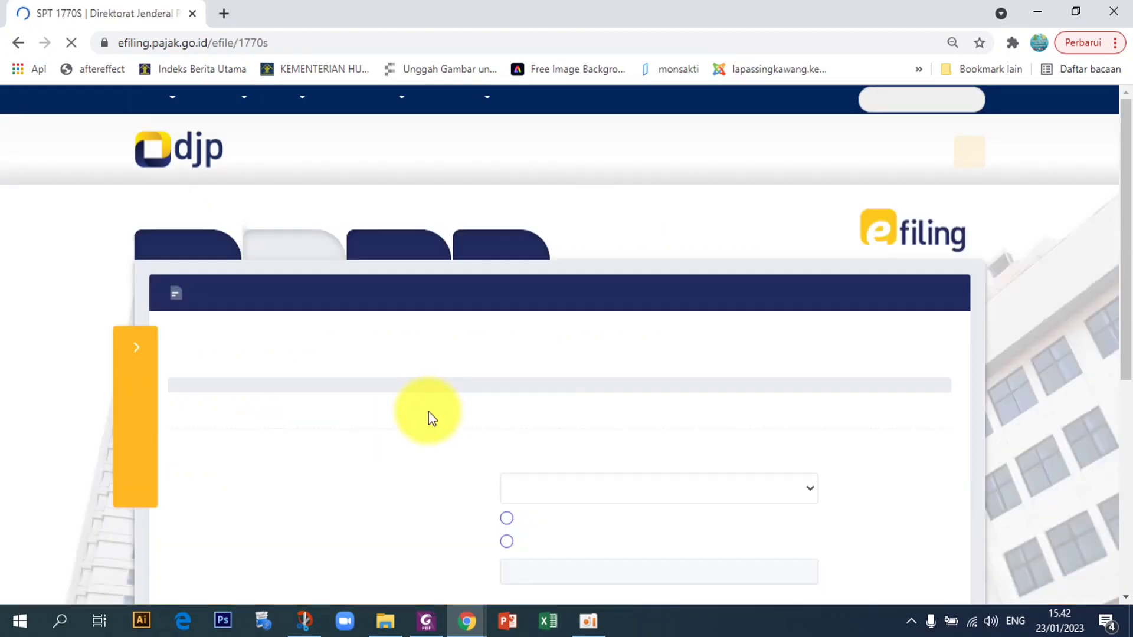
- Set the SPT 1770 S to tax year 2022, Normal status, and advance to Lampiran II
scroll(429, 417, down, 1)
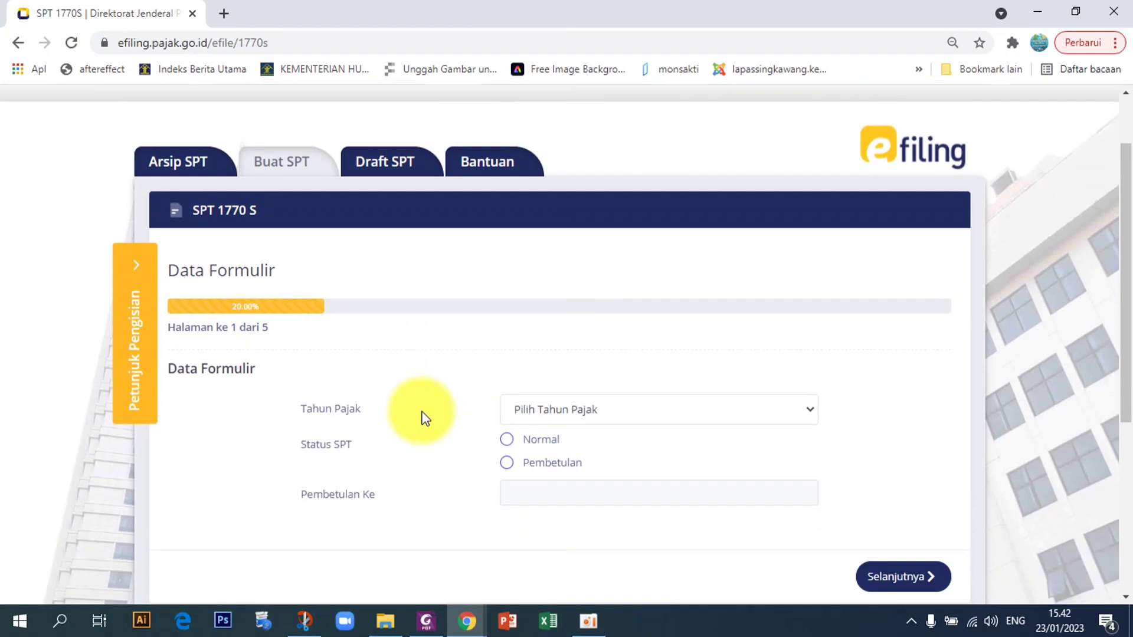
click(621, 415)
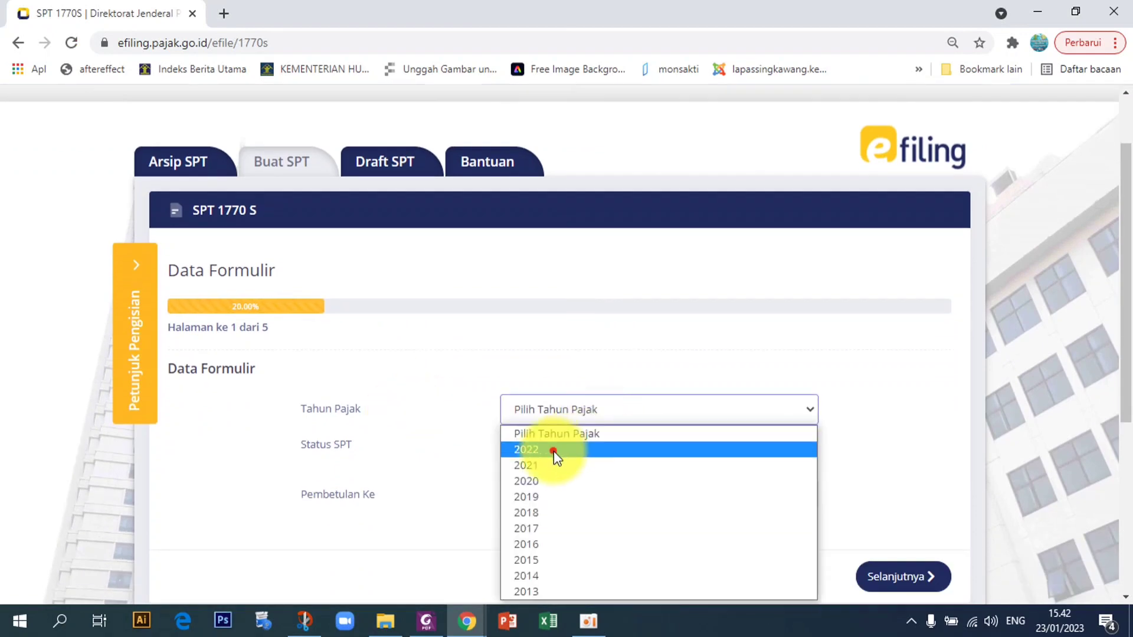
click(553, 451)
click(515, 448)
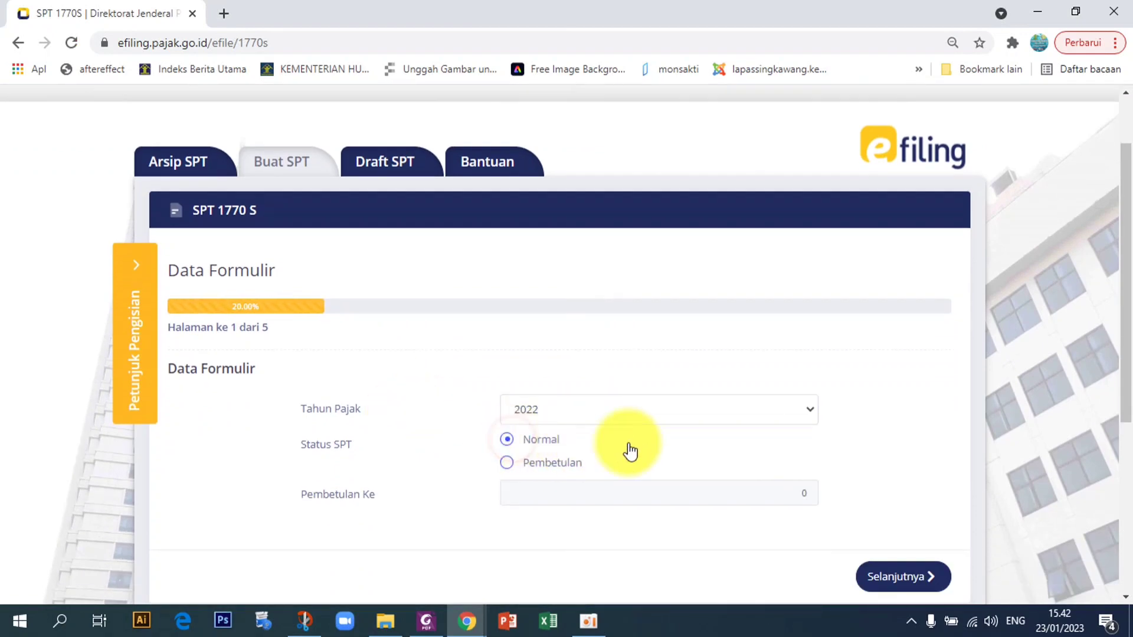
scroll(801, 492, down, 1)
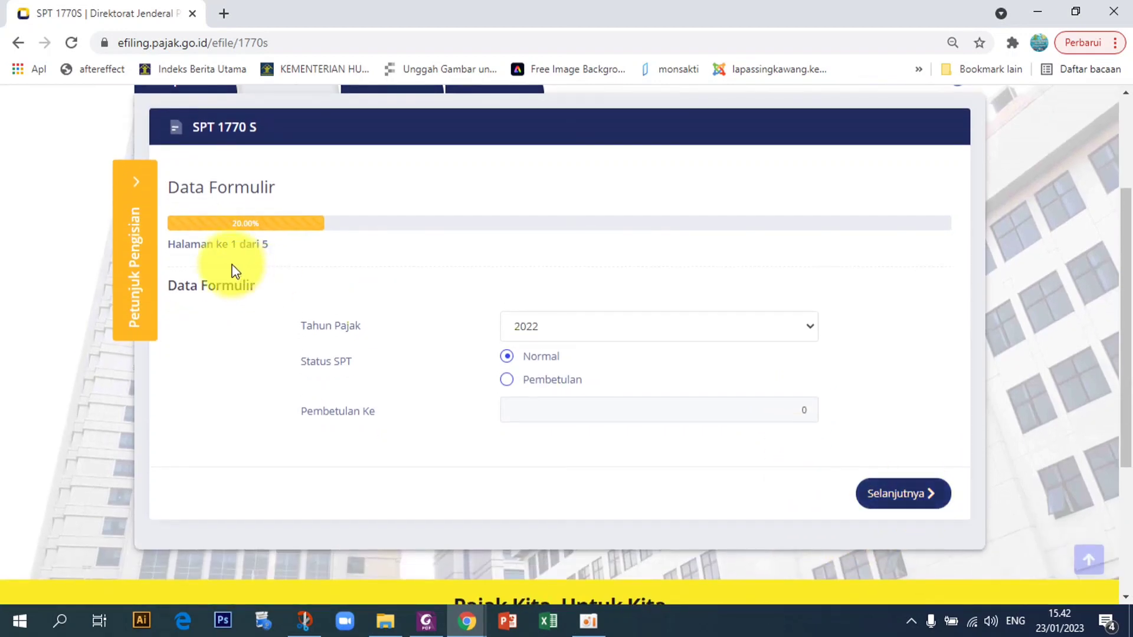
click(894, 491)
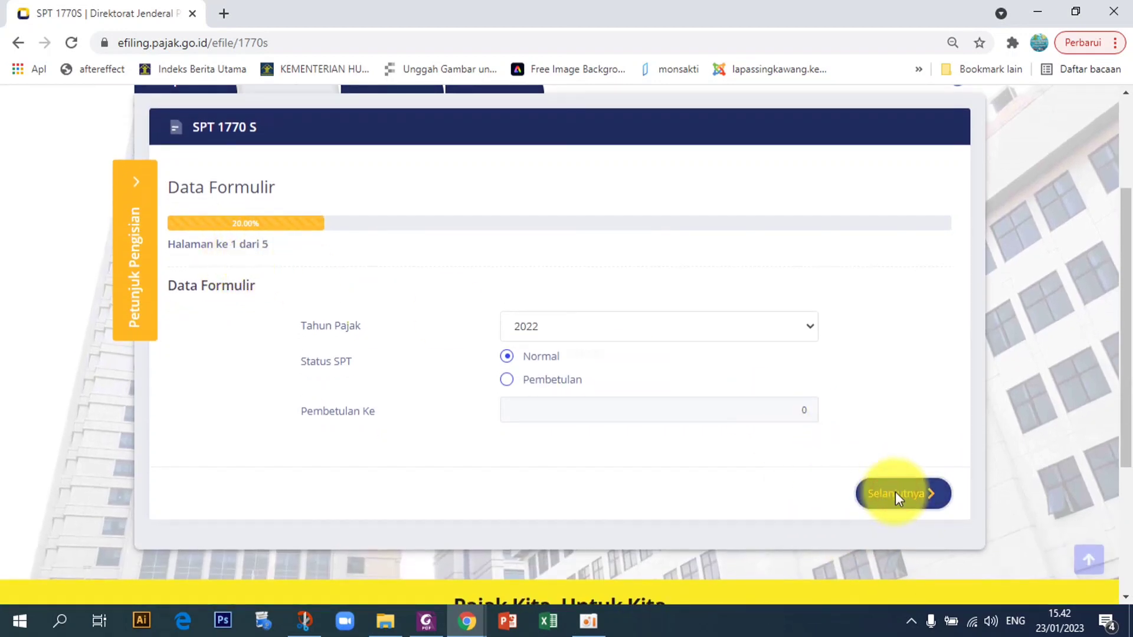
- Import last year's assets into Bagian B, totalling 214.000.000
scroll(748, 452, down, 2)
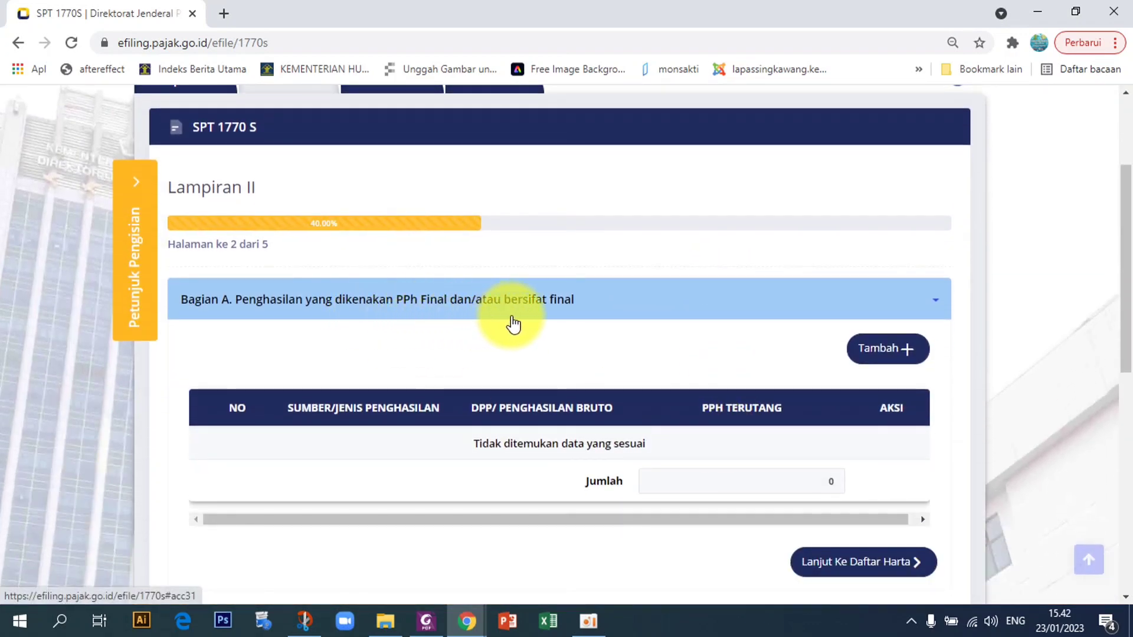
scroll(581, 318, down, 2)
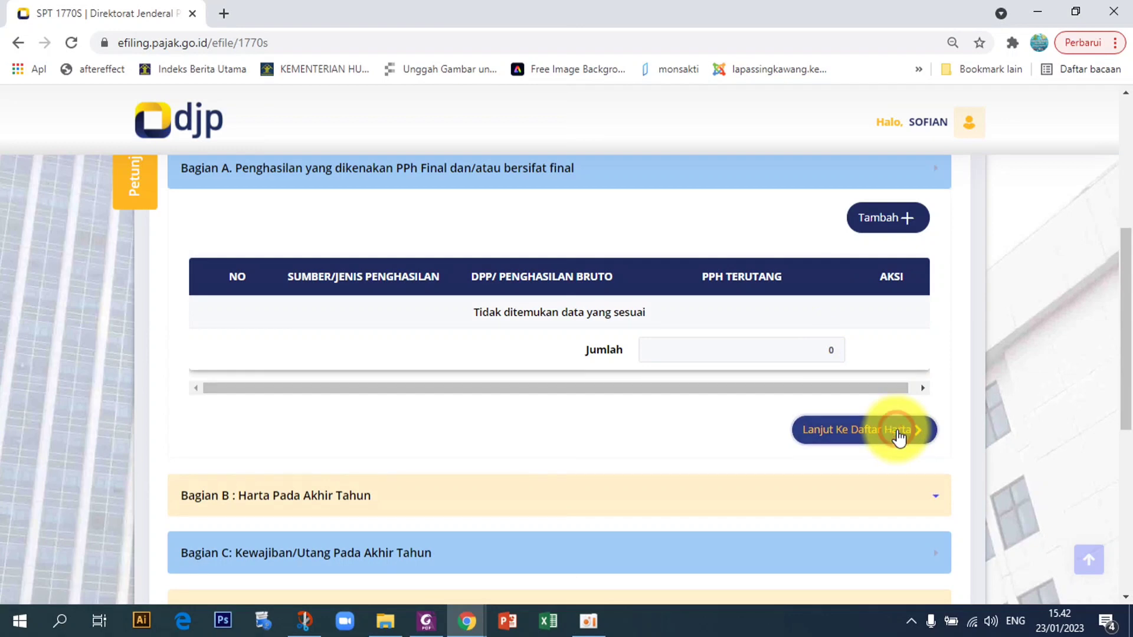
click(898, 435)
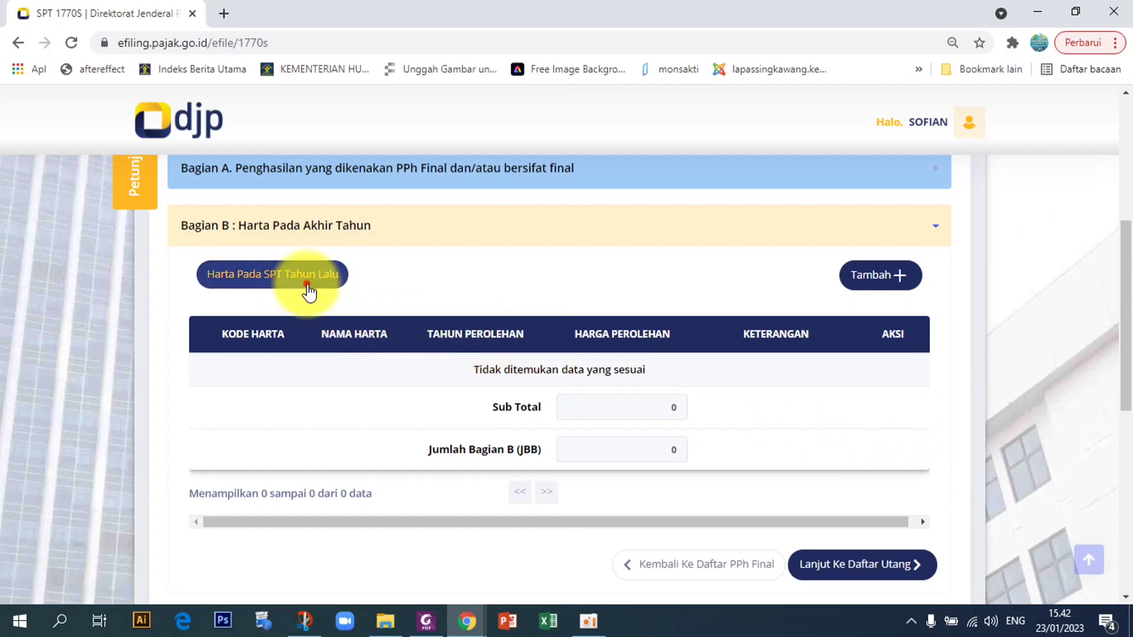
click(307, 284)
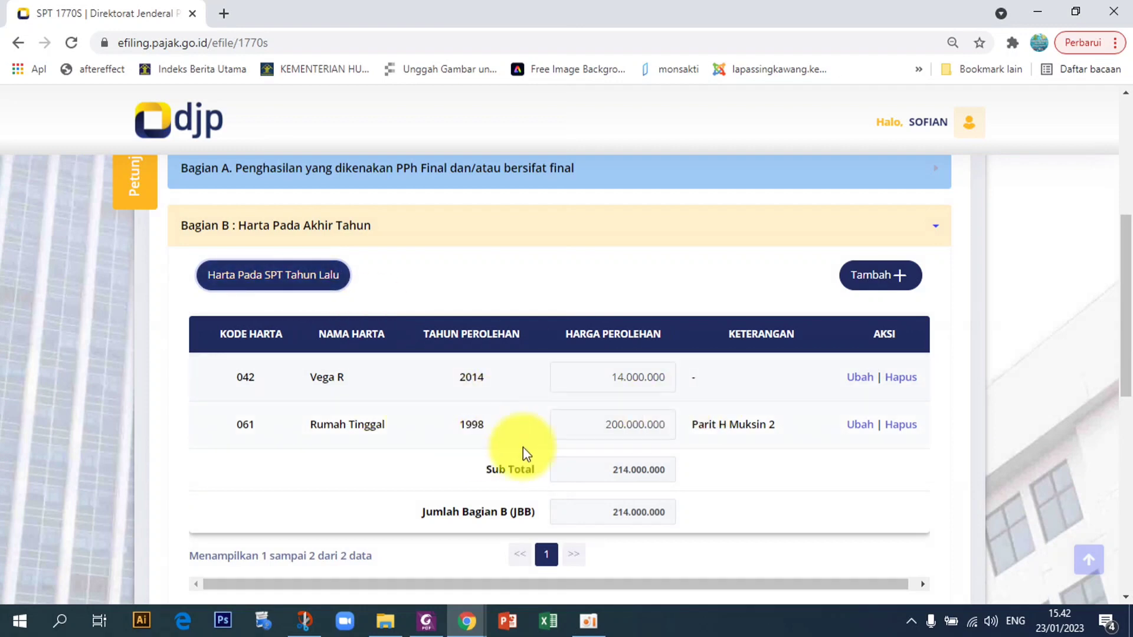
scroll(523, 447, down, 4)
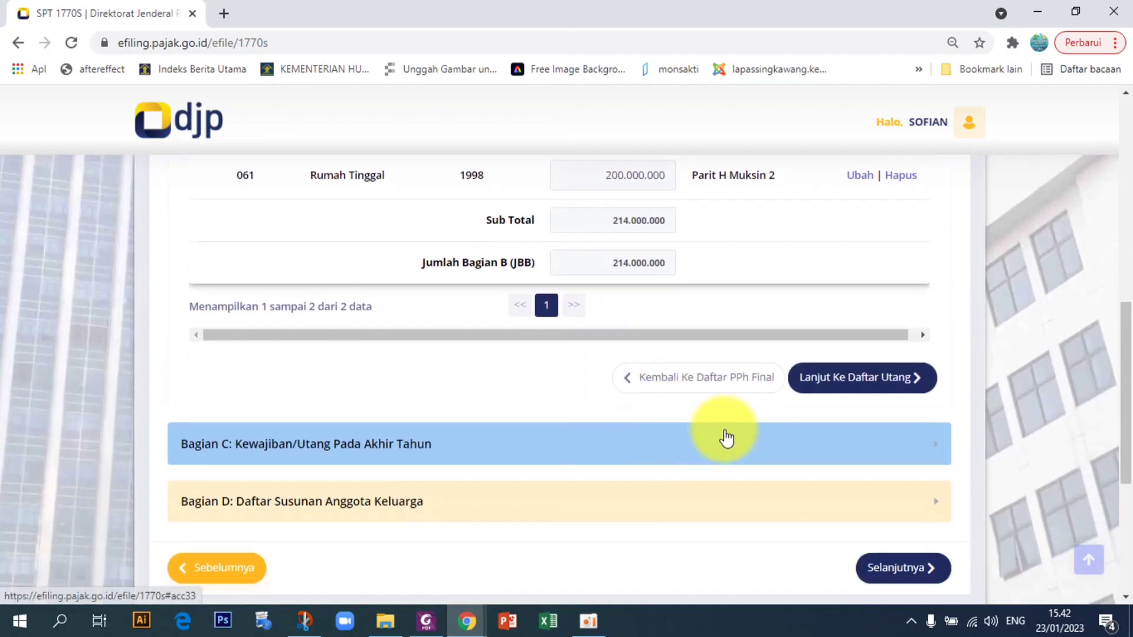
scroll(727, 438, down, 1)
- Attempt to import last year's debts into Bagian C and dismiss the info notice
click(859, 299)
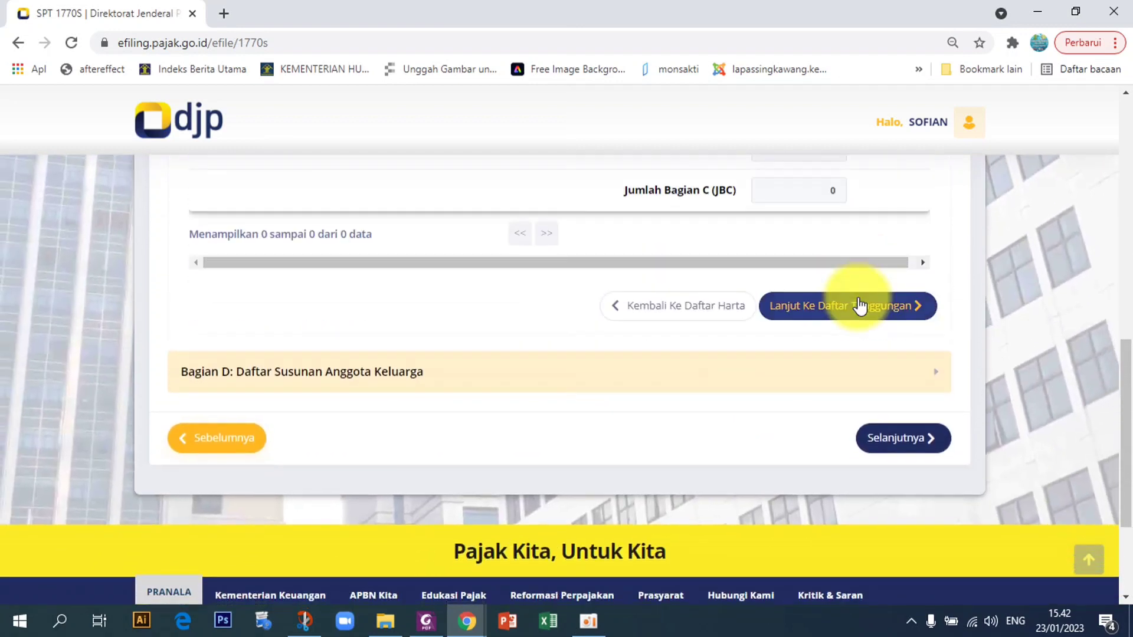
scroll(562, 389, up, 4)
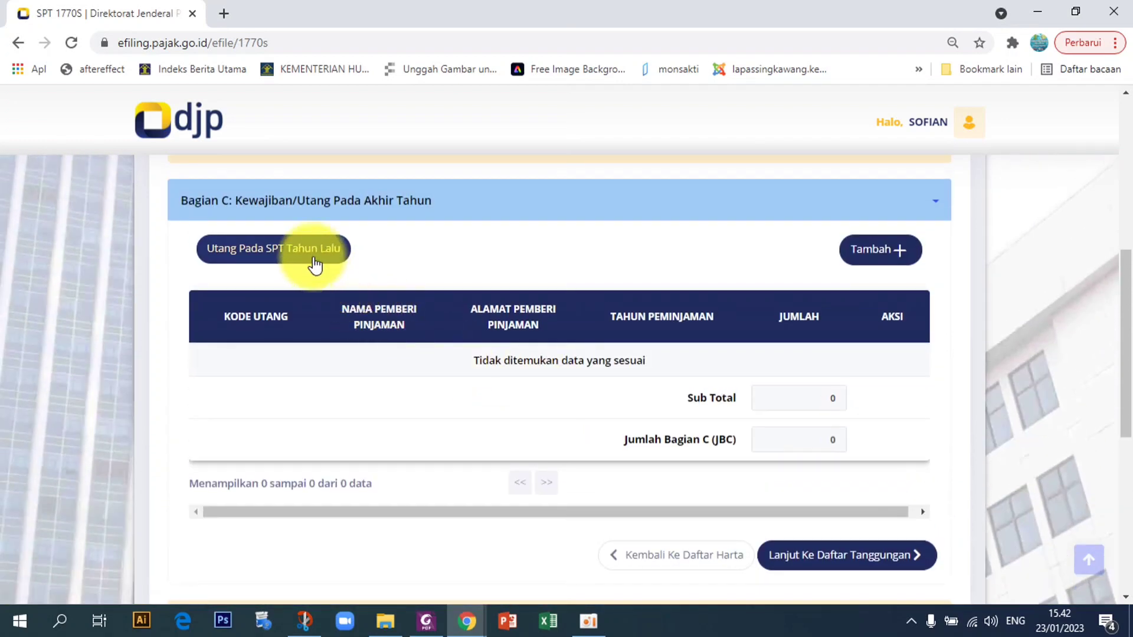
click(315, 264)
click(556, 420)
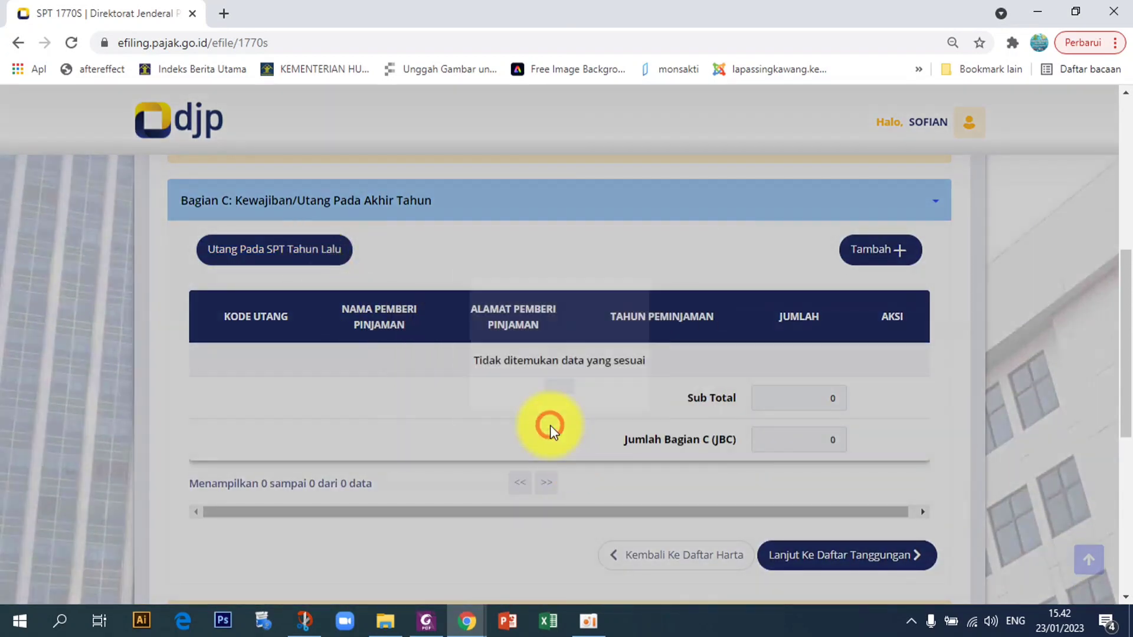
scroll(708, 407, up, 3)
scroll(709, 417, up, 1)
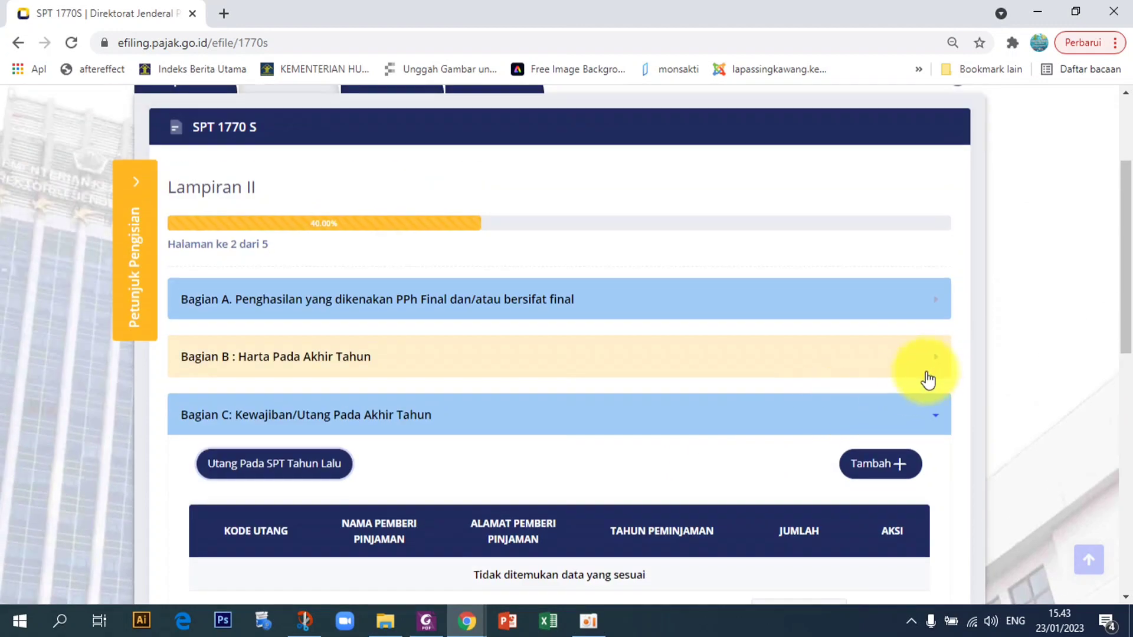
scroll(425, 486, down, 2)
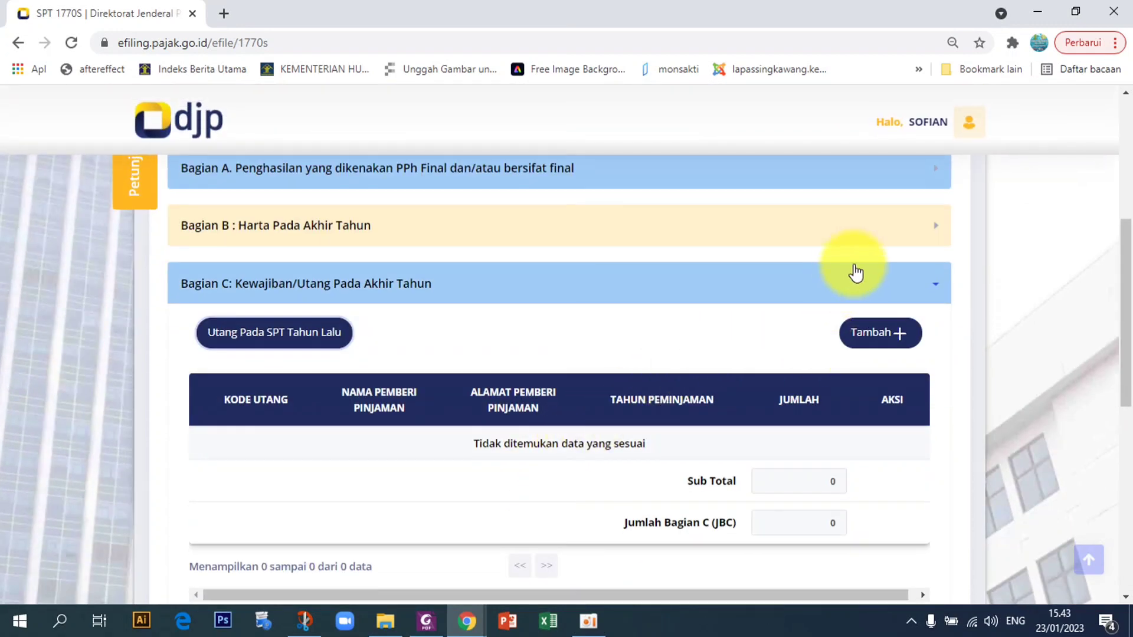
- Recheck the Bagian B assets, then retry the Bagian C debt import, leaving debts at 0
click(877, 242)
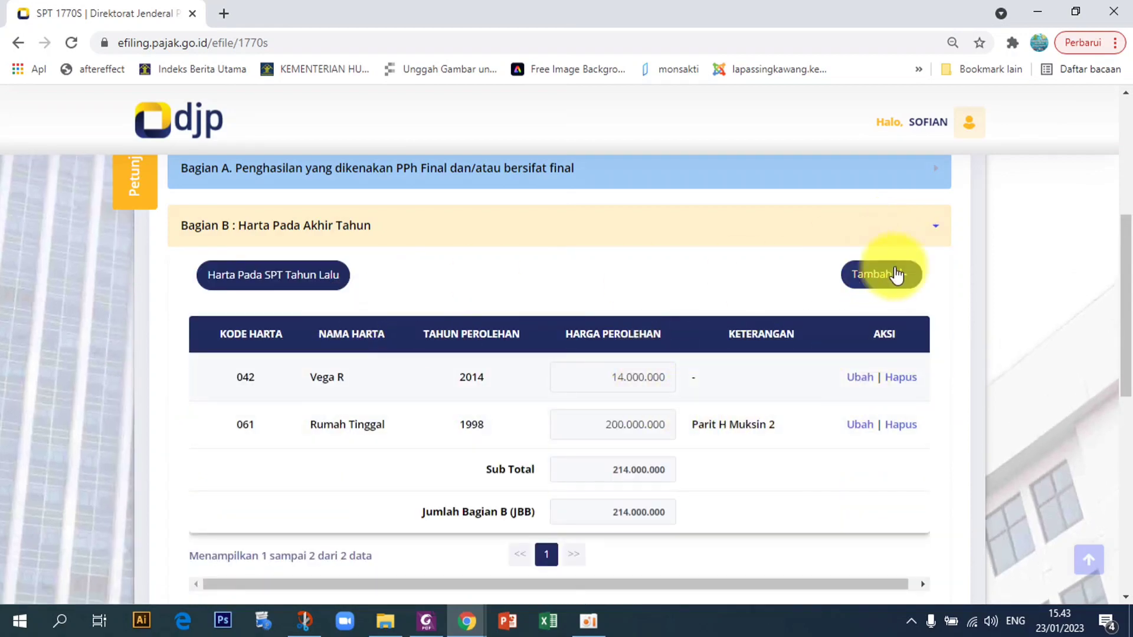
click(924, 227)
click(925, 231)
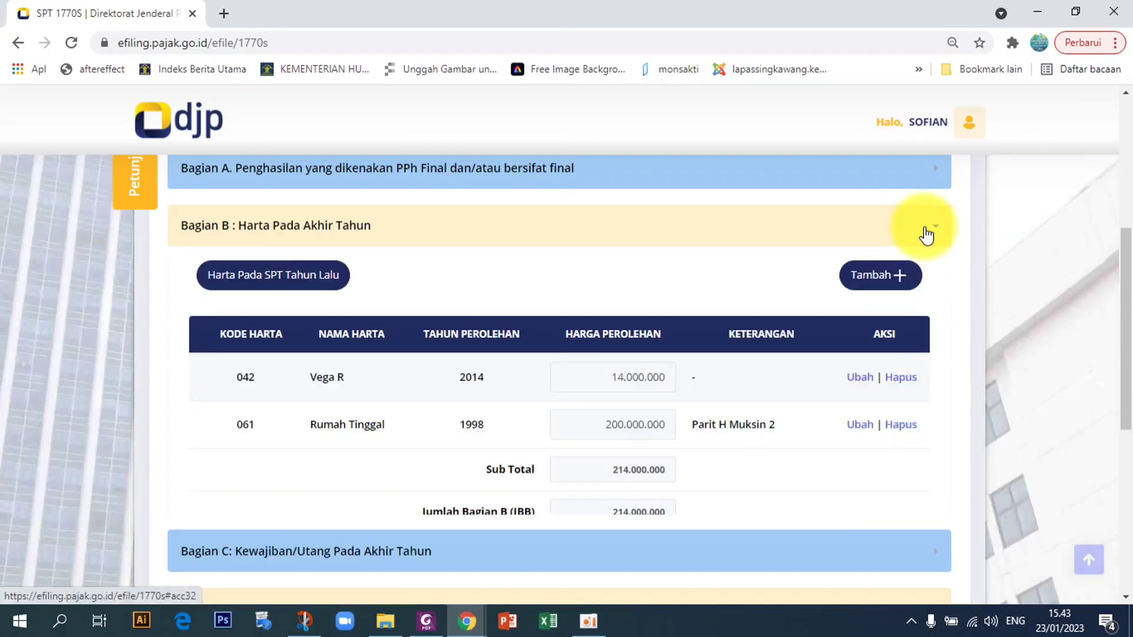
click(931, 233)
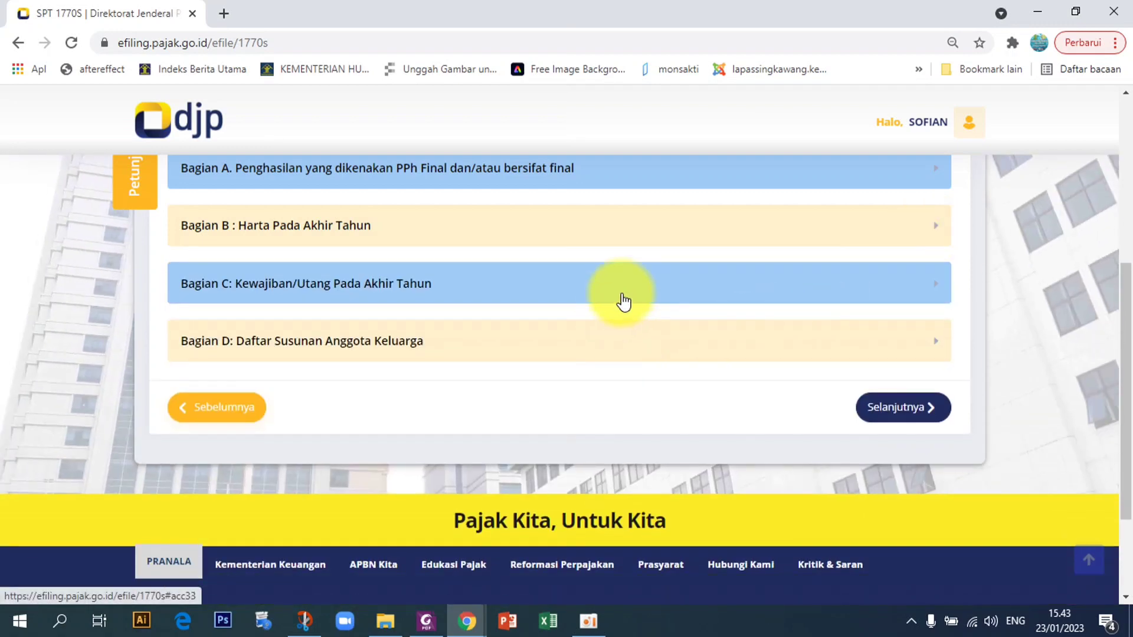
click(624, 302)
click(313, 340)
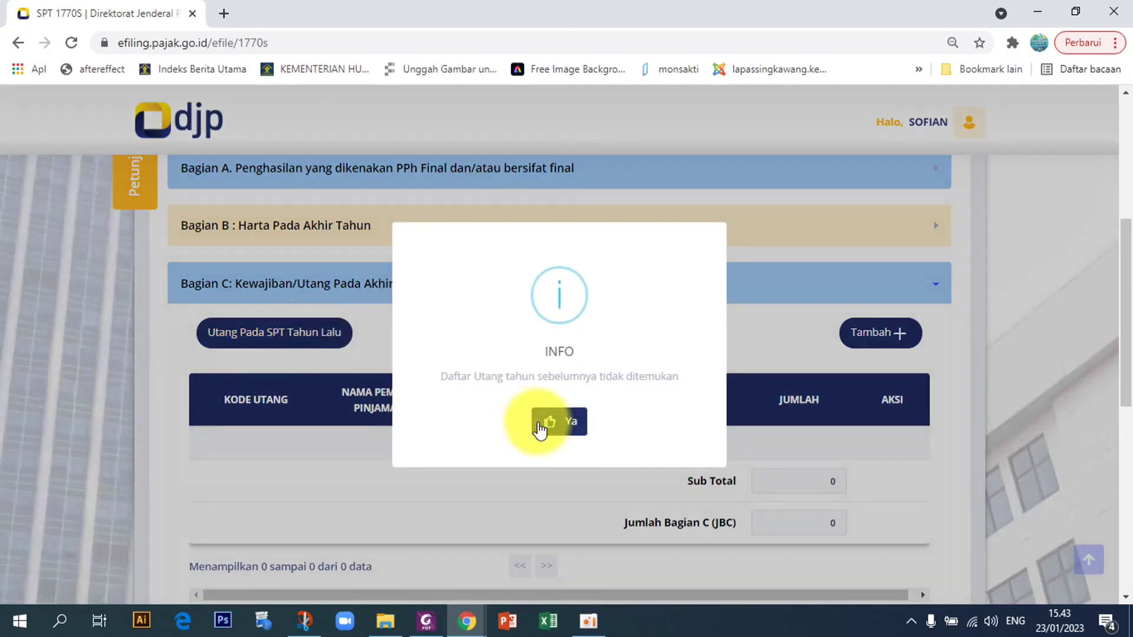
click(542, 422)
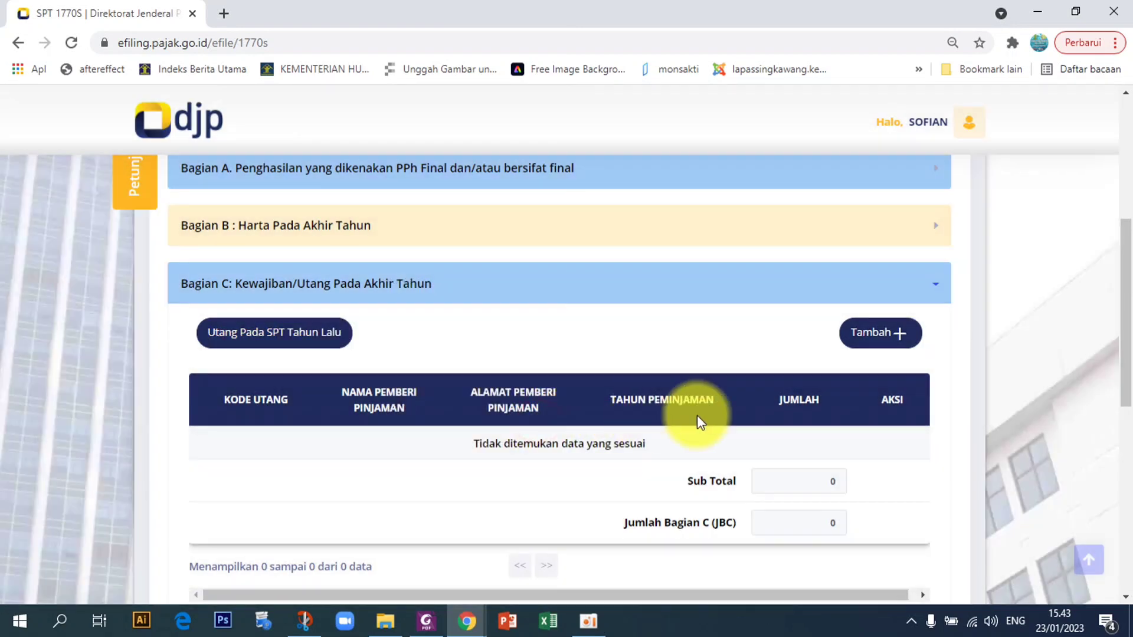
scroll(812, 412, down, 2)
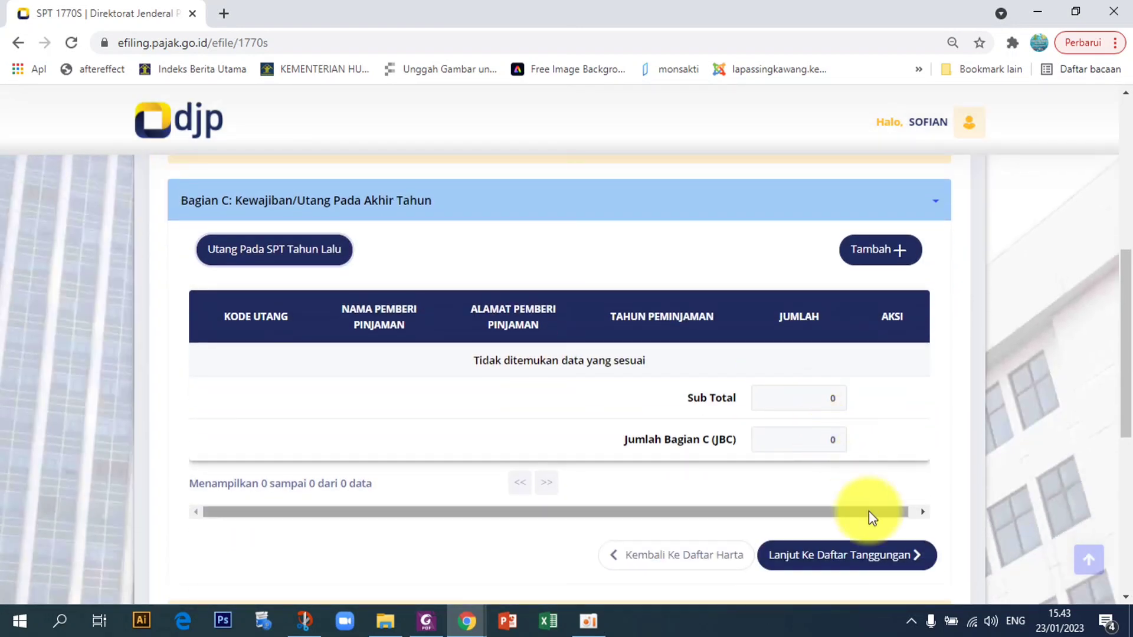
scroll(857, 540, down, 1)
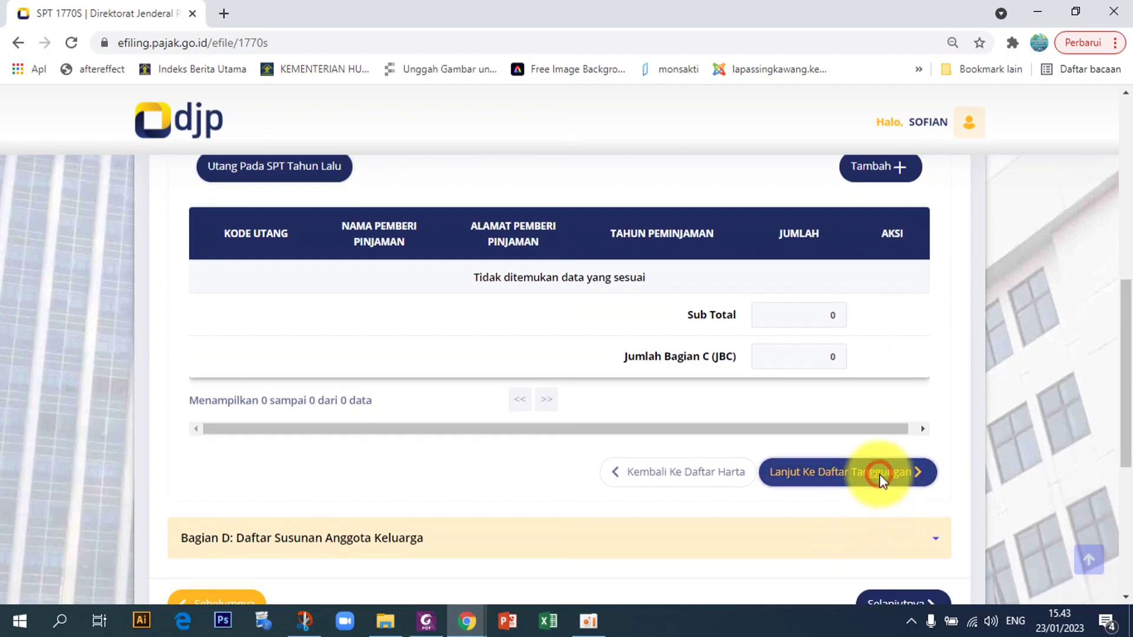
- Try importing last year's dependents, find none, and cancel adding a family member, leaving Bagian D at 0
click(880, 474)
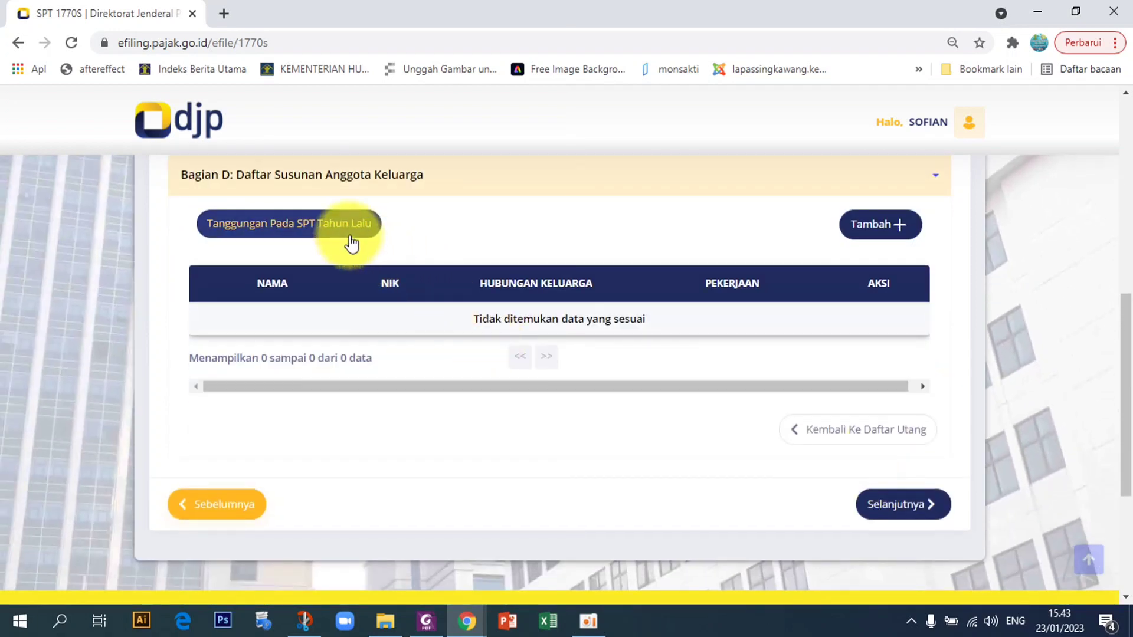
click(351, 237)
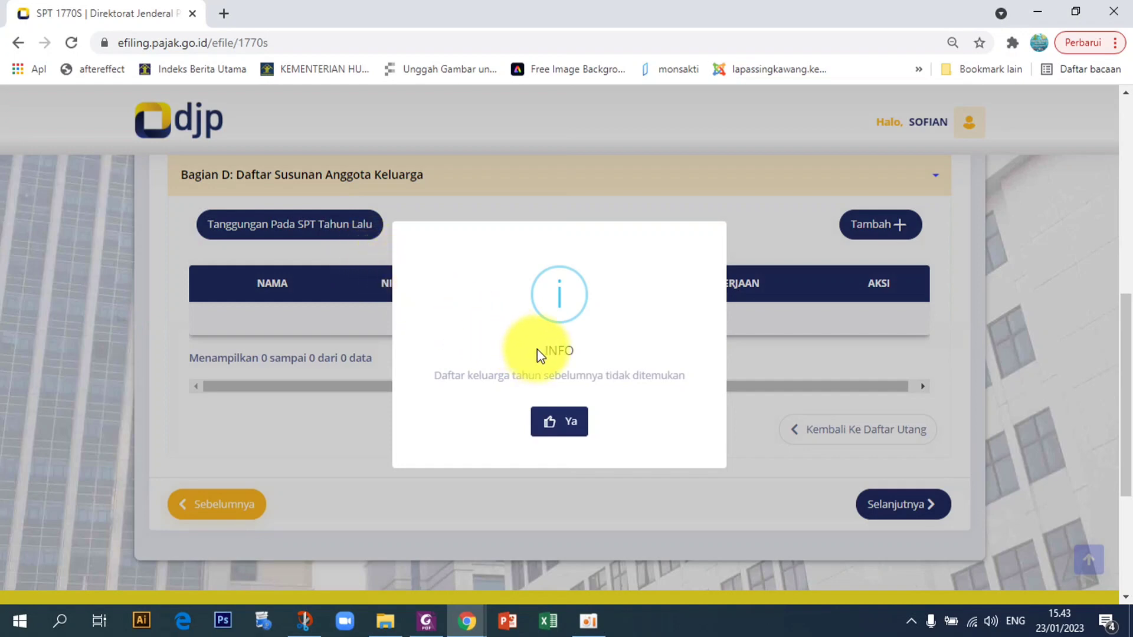
click(553, 422)
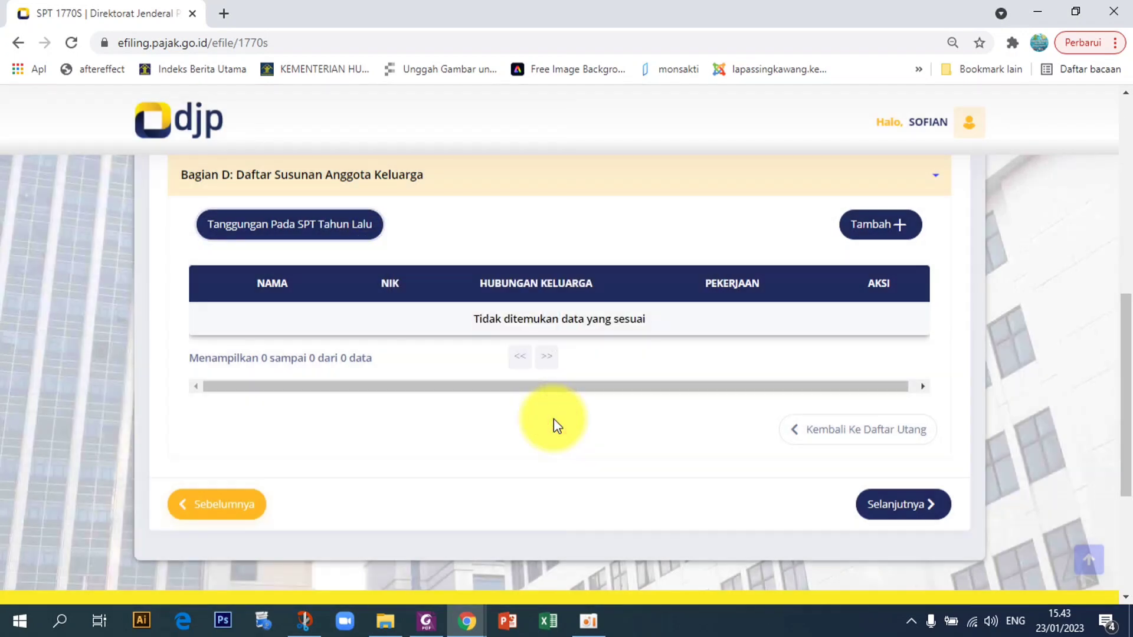
click(864, 226)
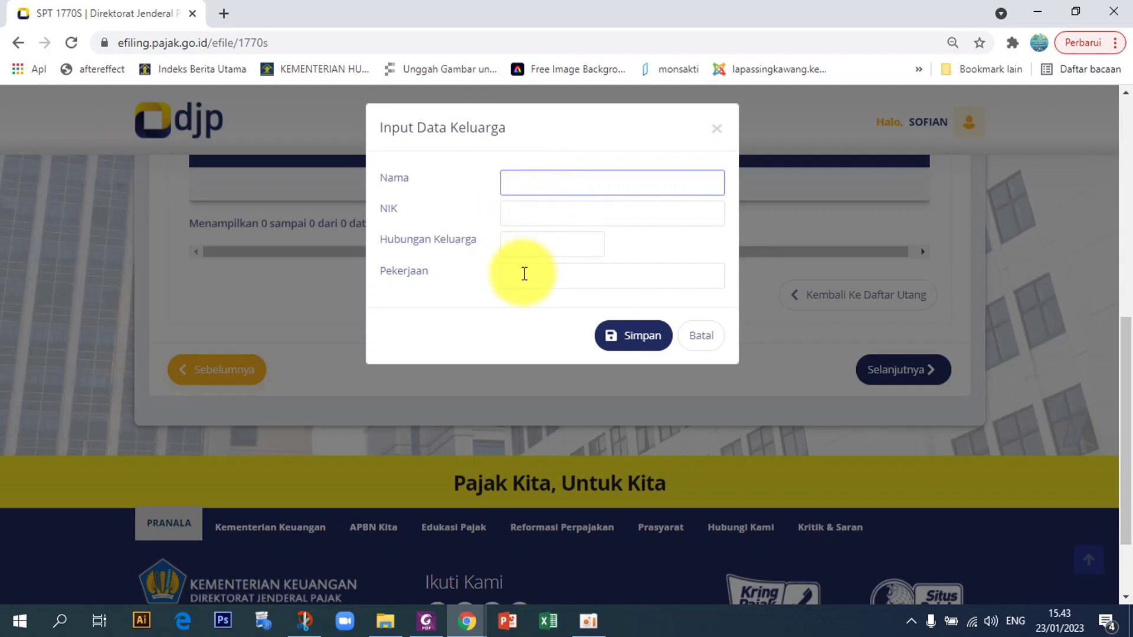
click(697, 346)
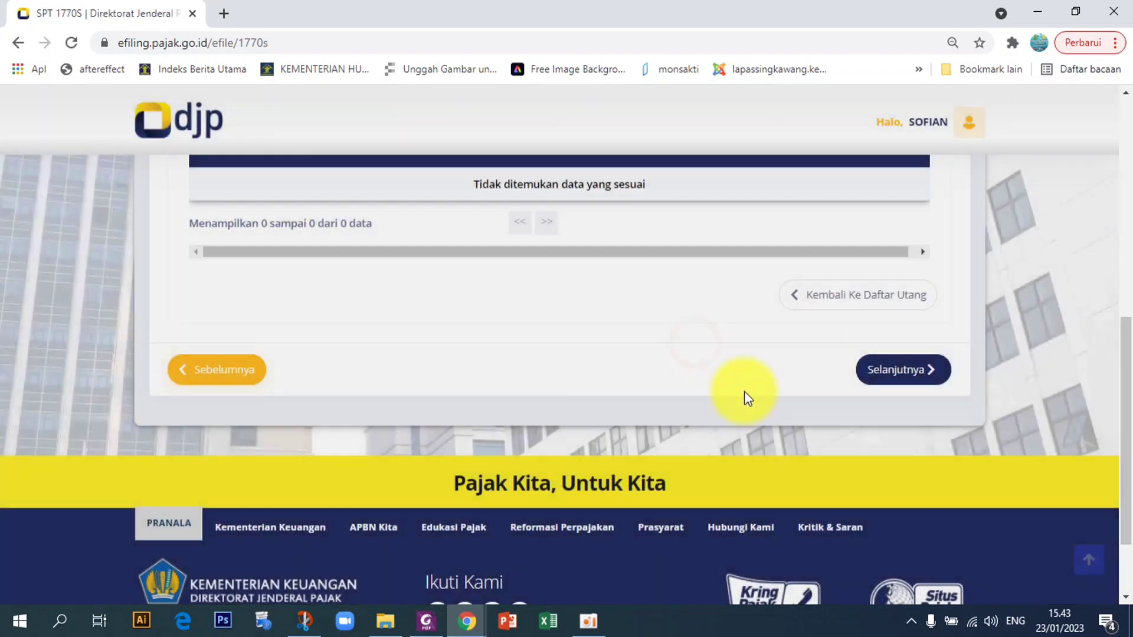
scroll(749, 401, up, 4)
scroll(754, 401, up, 5)
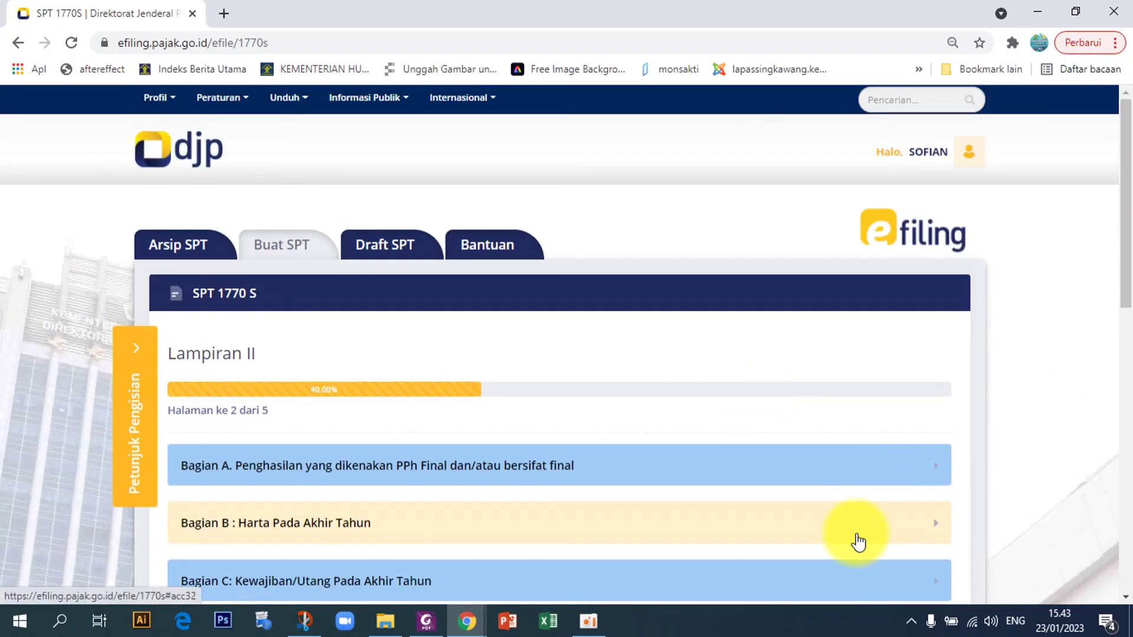
- Advance the 1770S to page 3, Lampiran I
click(591, 622)
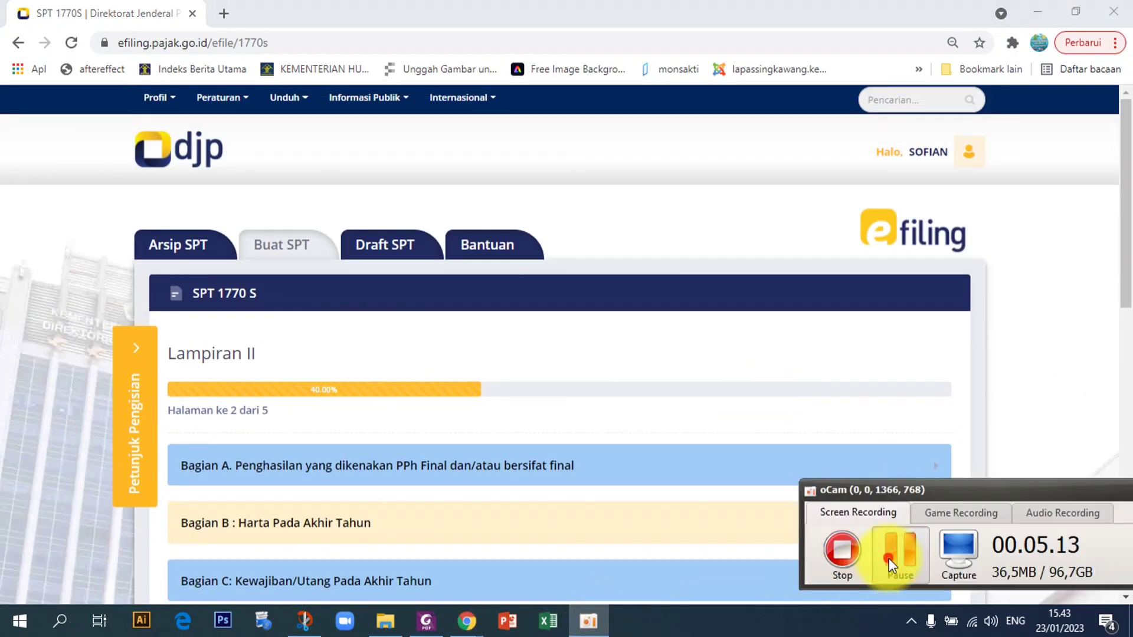
click(889, 558)
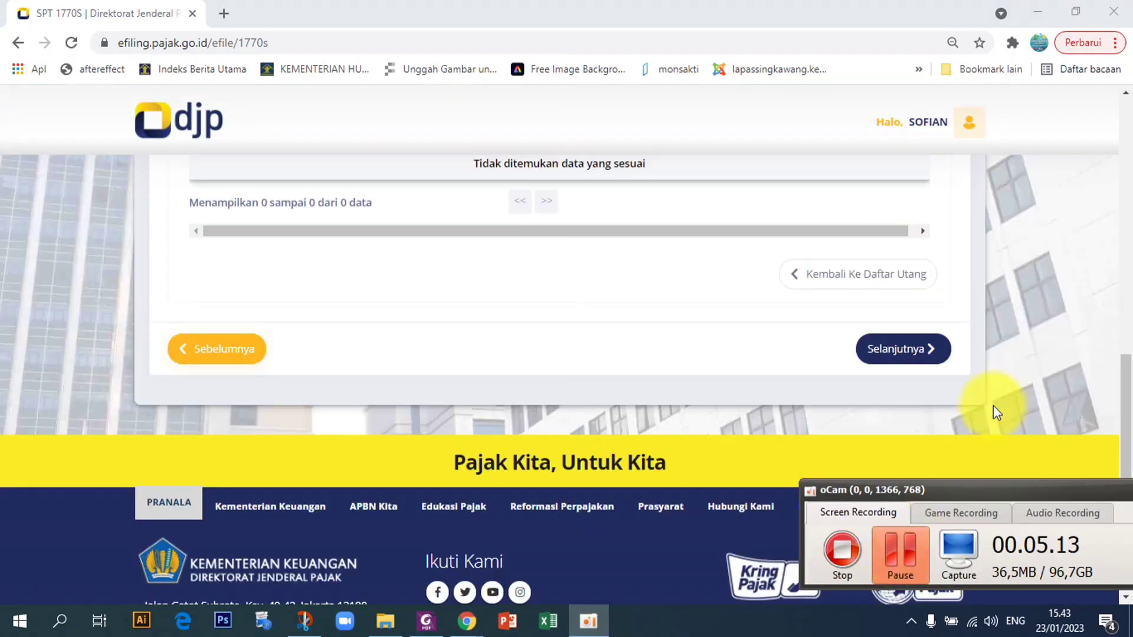
scroll(955, 383, down, 1)
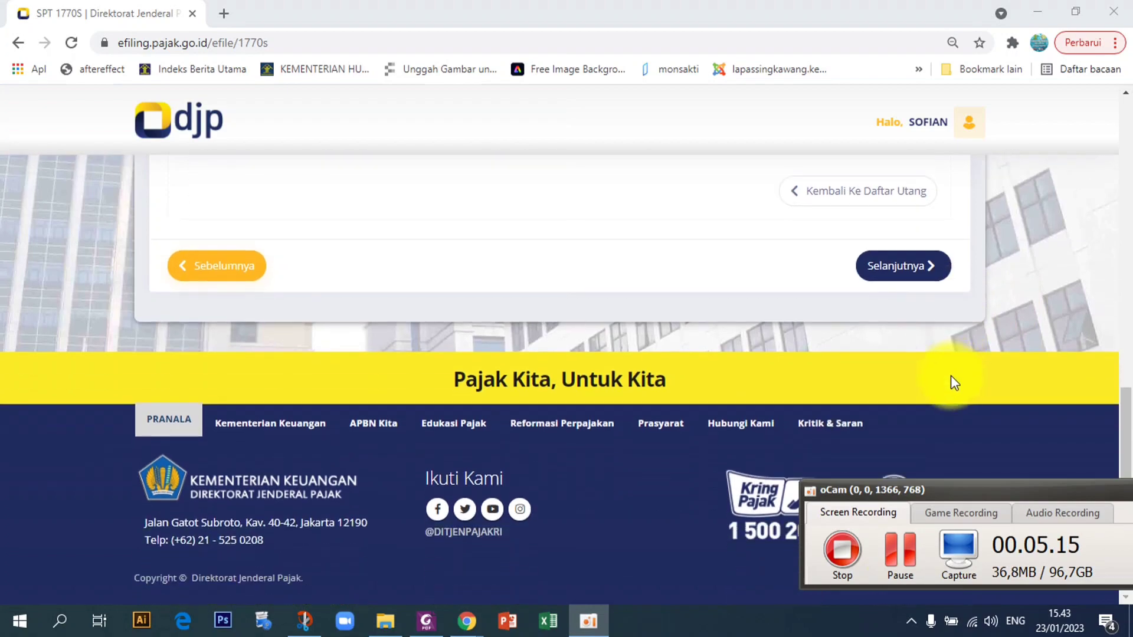
click(905, 267)
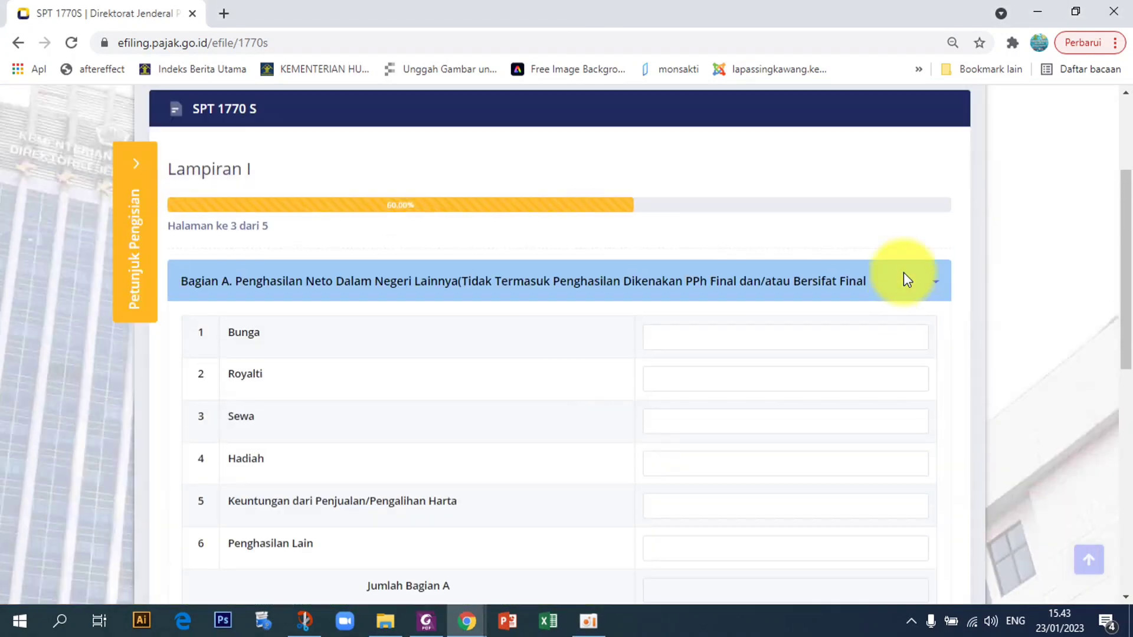
- Skip empty Bagian A and B to reach the Bagian C withholding slip list
scroll(637, 348, down, 1)
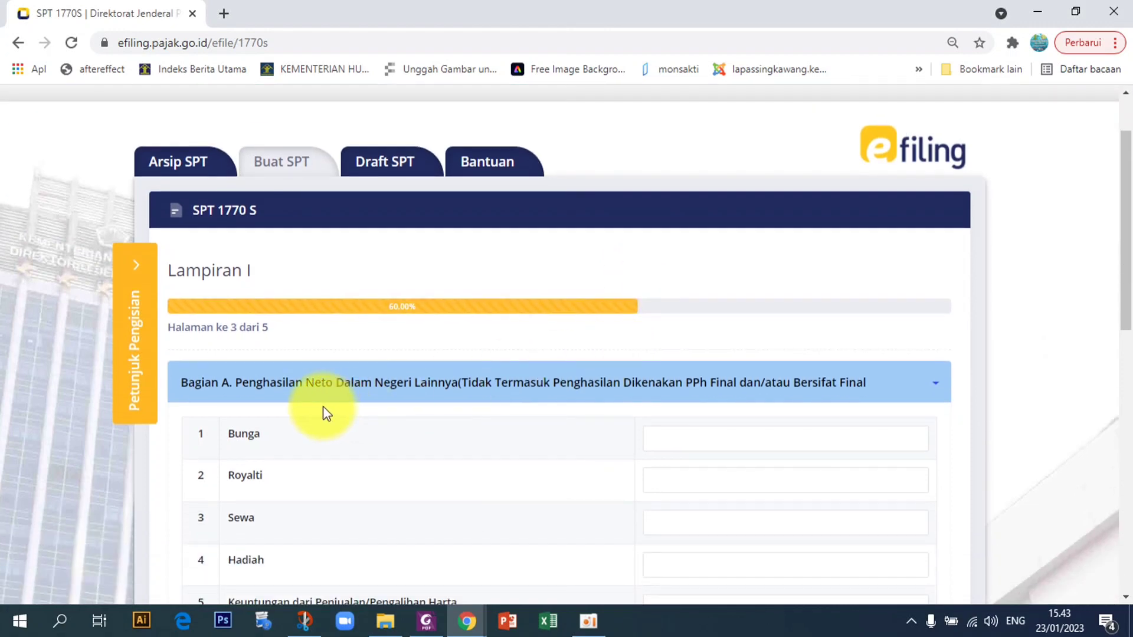
scroll(487, 402, down, 1)
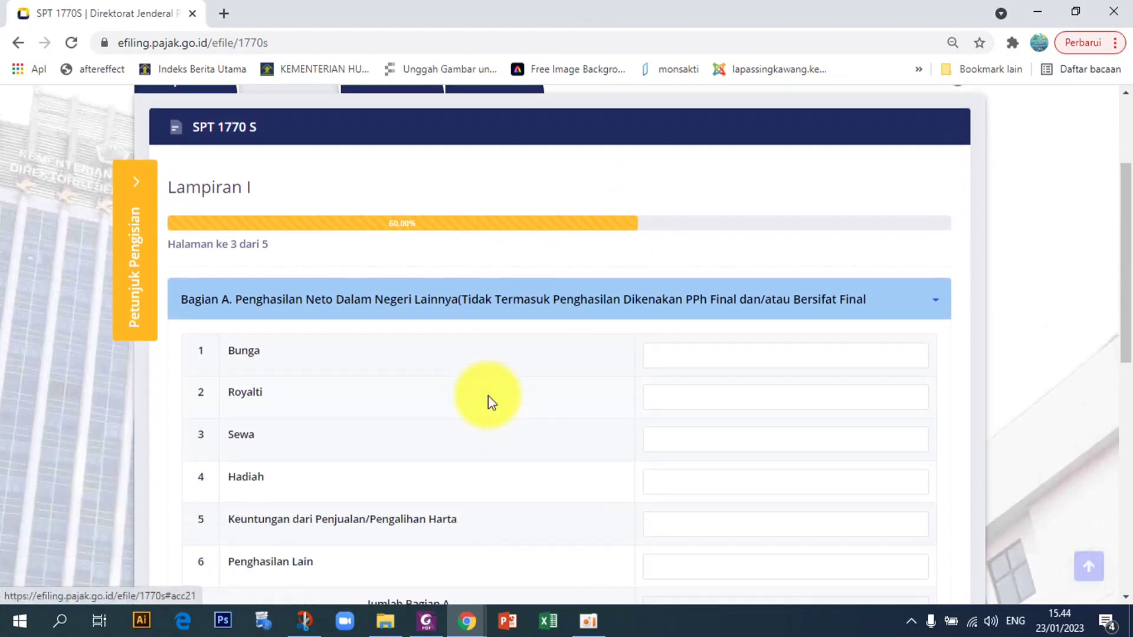
scroll(312, 383, down, 2)
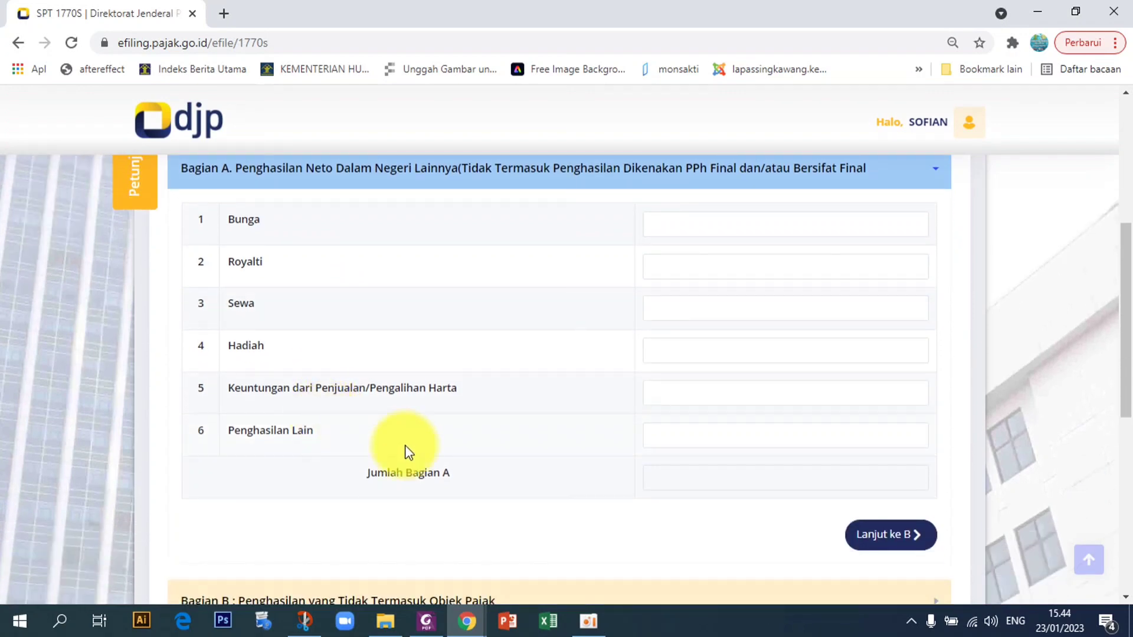
scroll(767, 472, down, 1)
click(865, 456)
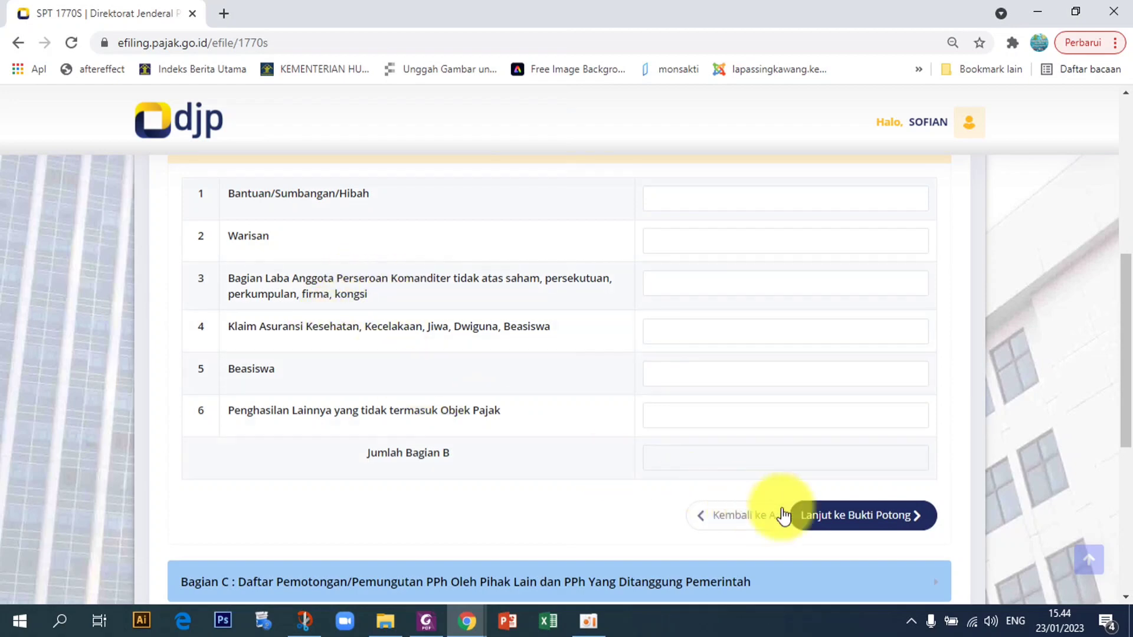
click(844, 517)
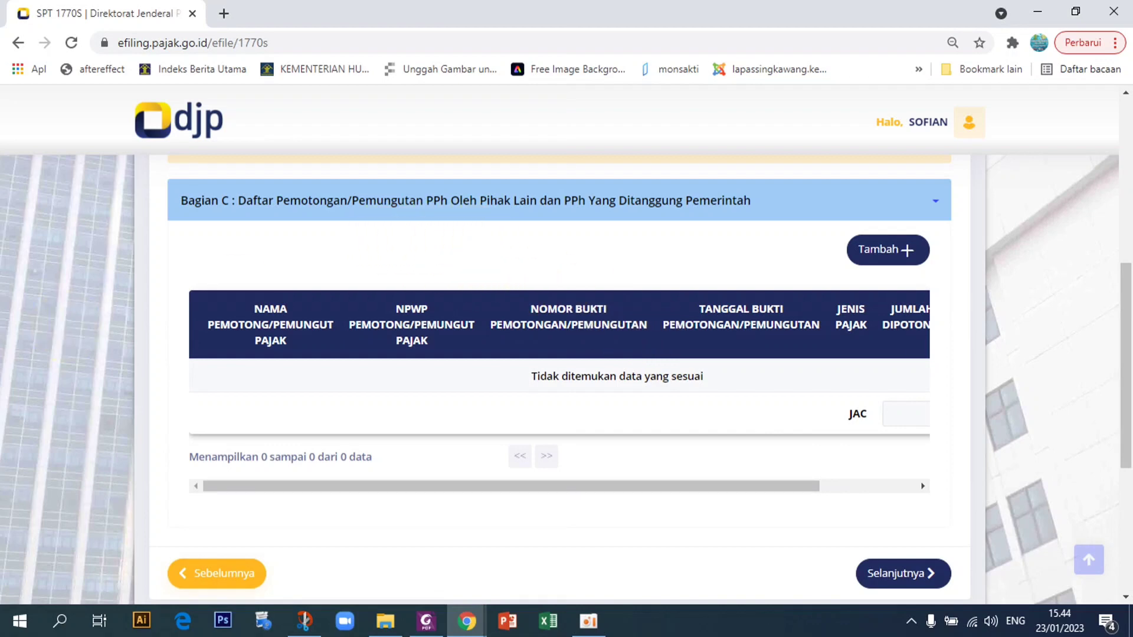
- Open a blank Bukti Potong Baru form and view the scanned slip showing PPh Pasal 21 of 741,400
key(alt+Tab)
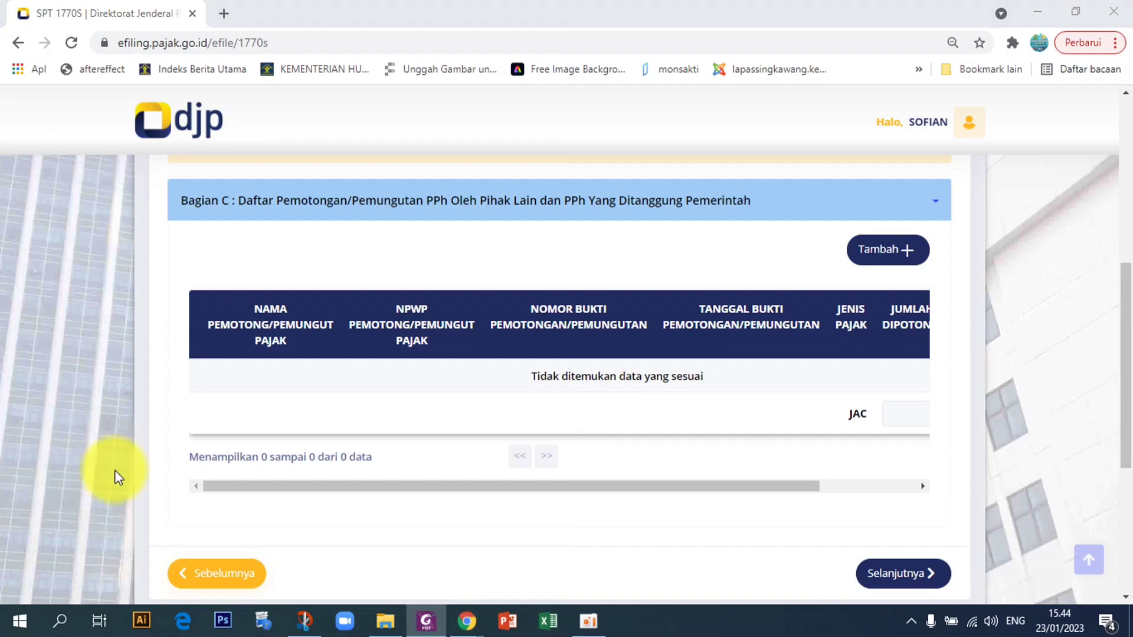
click(891, 250)
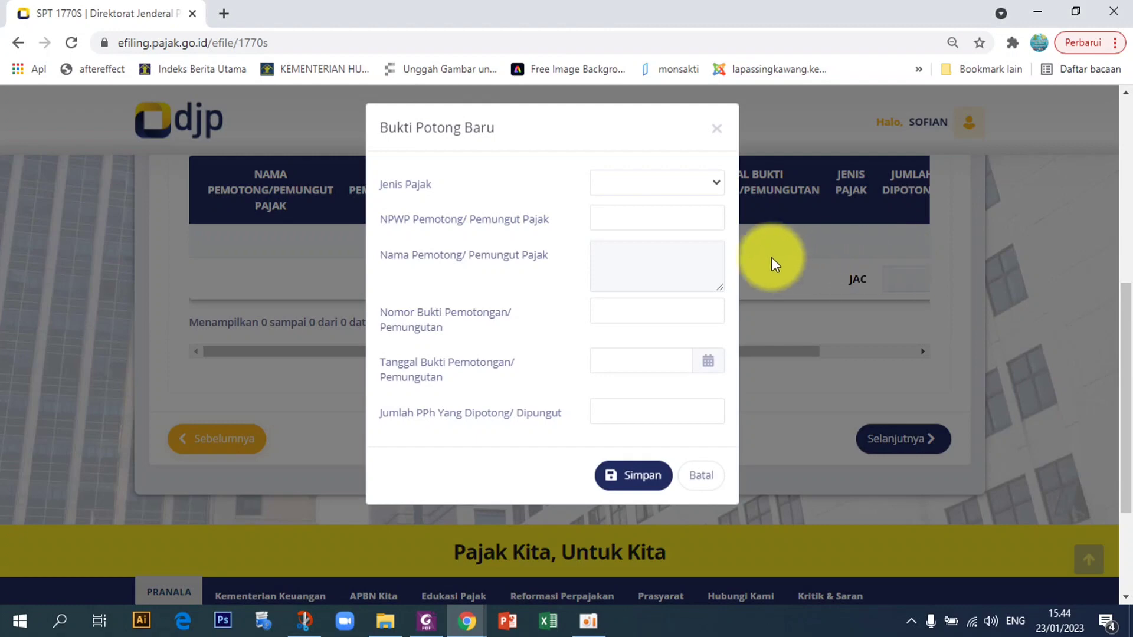
click(714, 194)
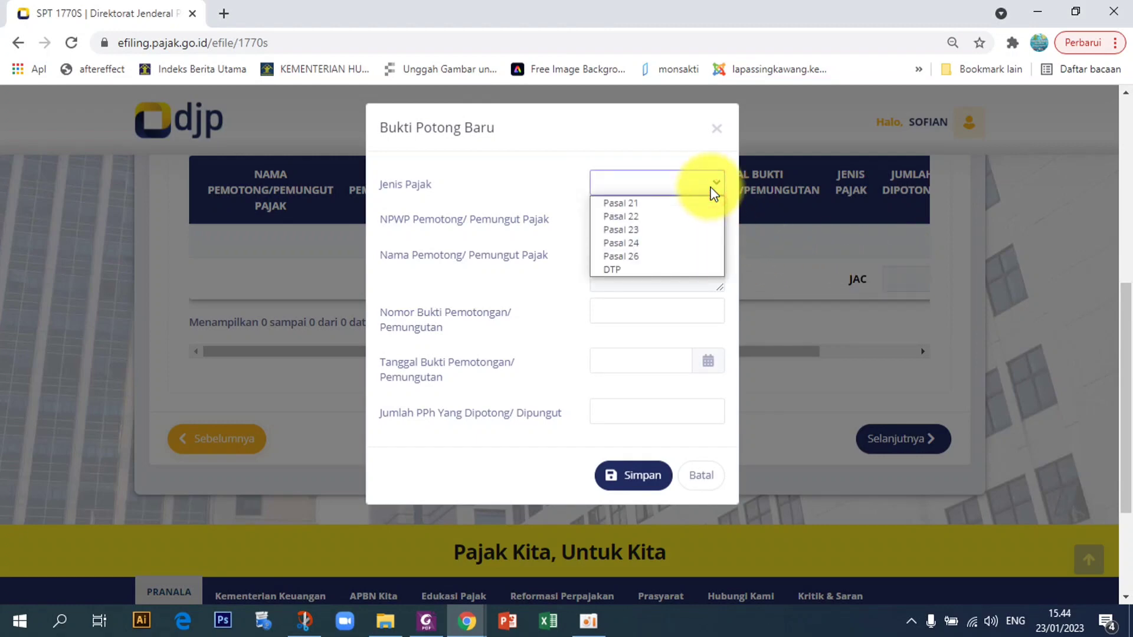
click(597, 622)
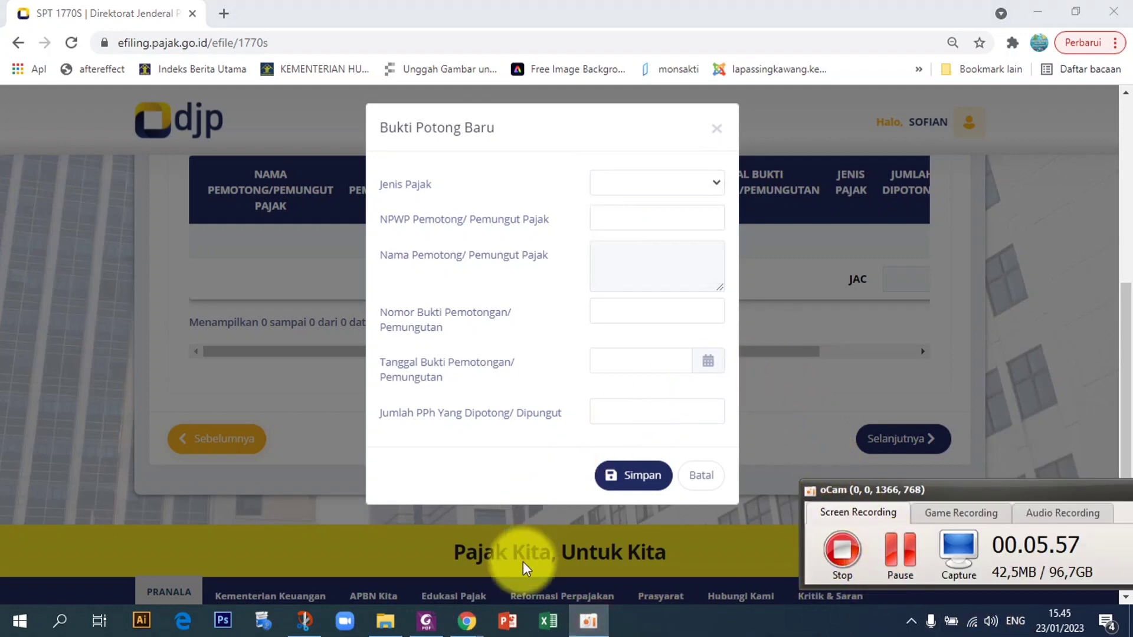
click(305, 620)
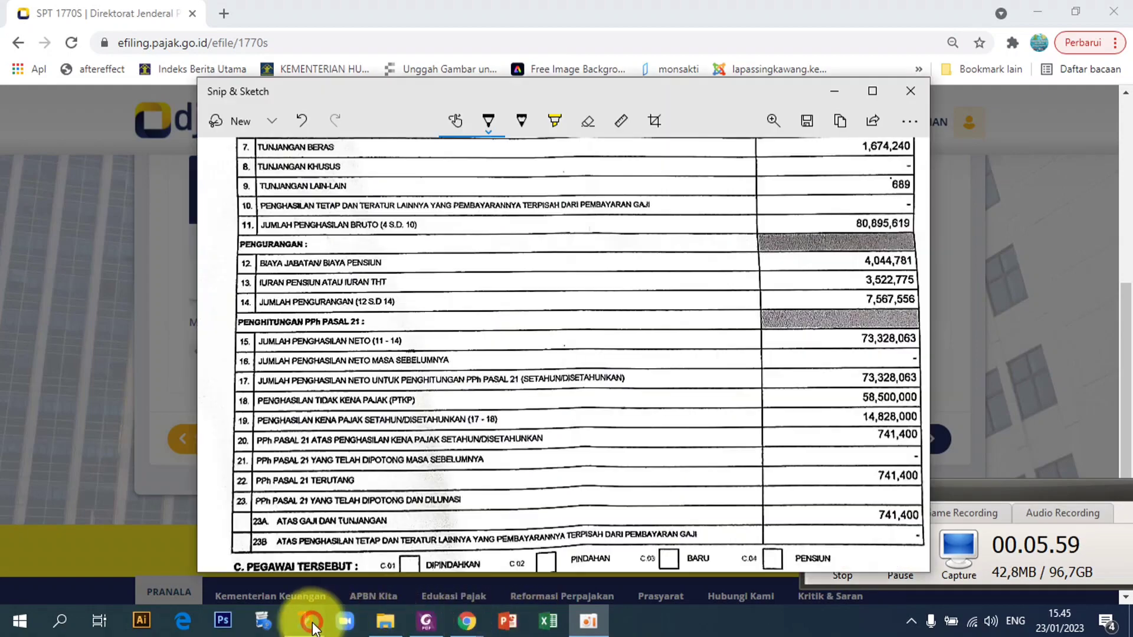
- Review the top of the scanned 1721-A2 slip, then go back to the blank Bukti Potong Baru form
scroll(472, 169, up, 10)
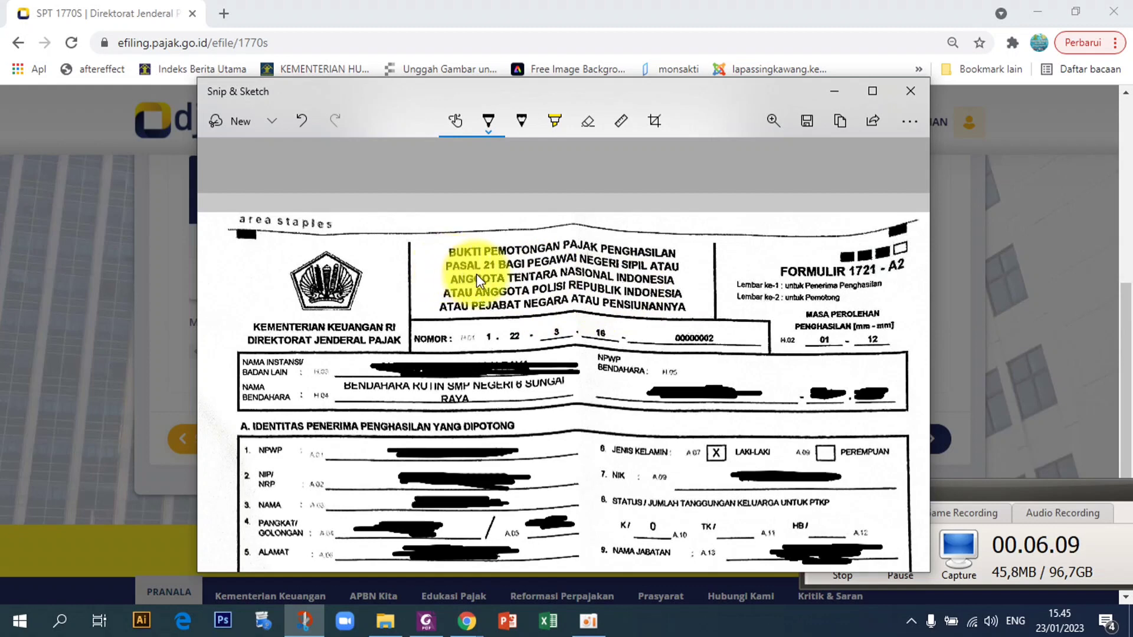
click(977, 257)
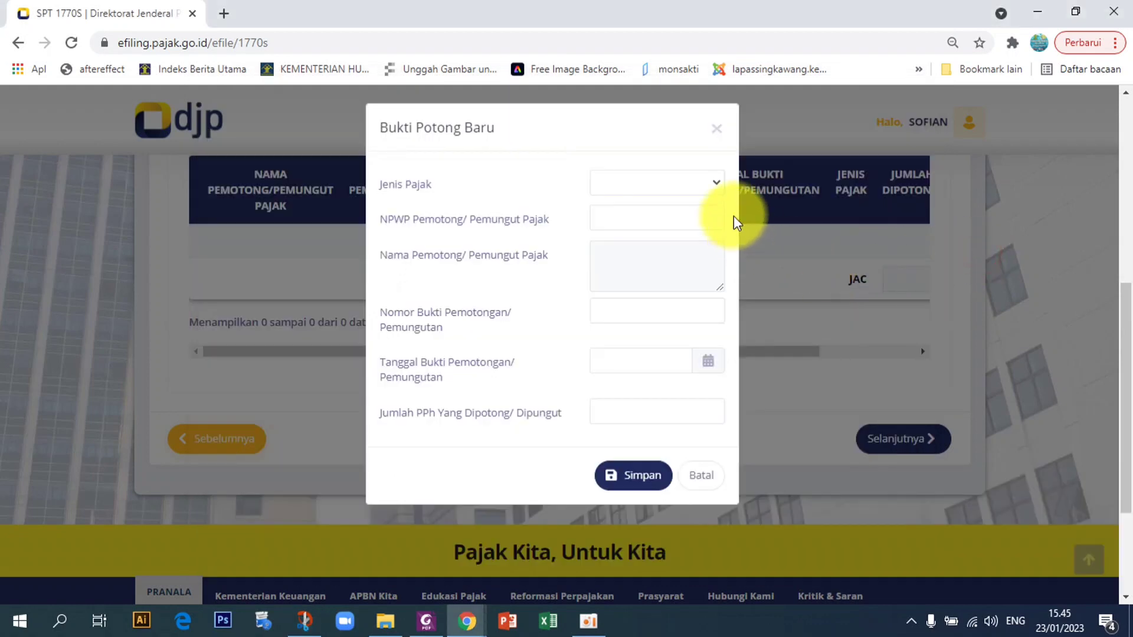
- Choose Pasal 21 as the Jenis Pajak of the new withholding slip
click(708, 190)
click(708, 192)
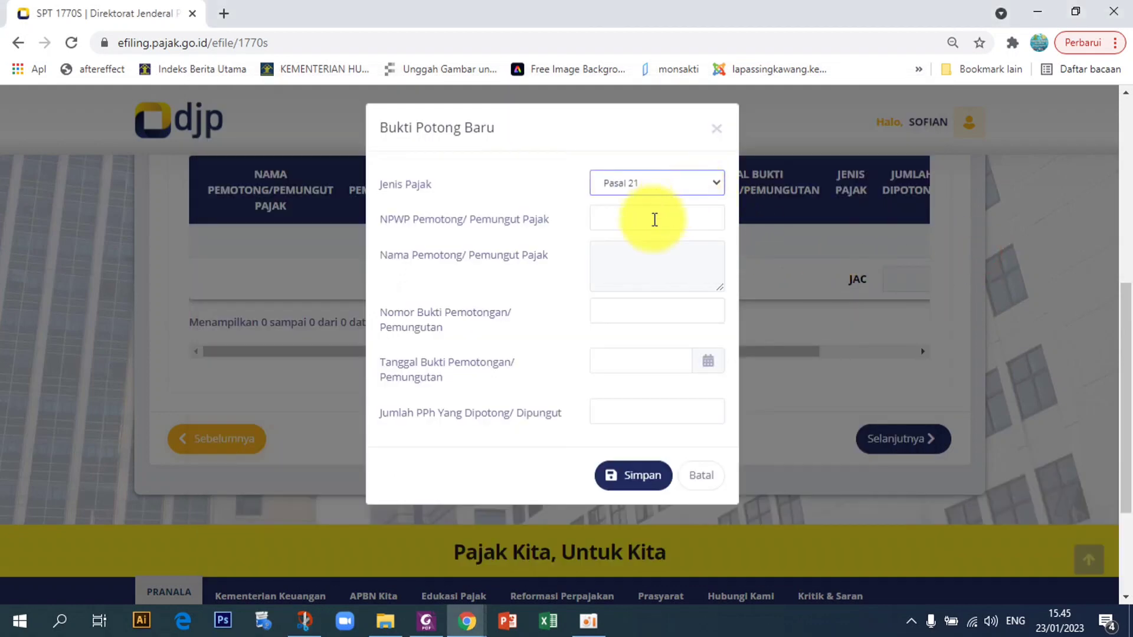
click(655, 220)
click(910, 222)
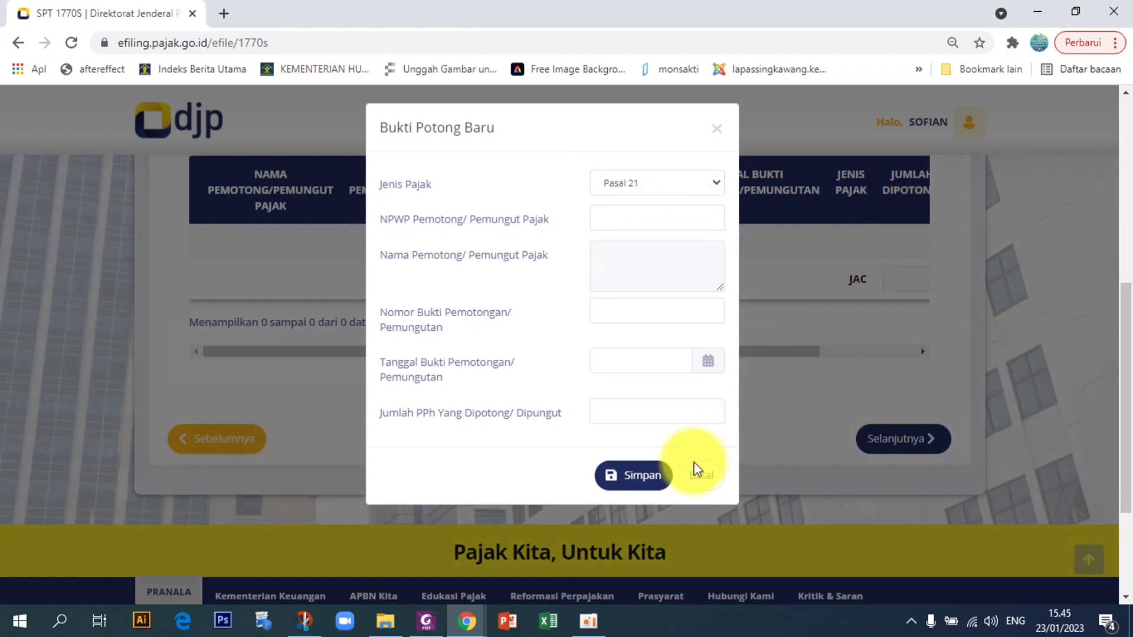
- Consult the scanned withholding slip, then return to the form's NPWP and tax amount fields
mouse_move(502, 617)
mouse_down()
mouse_move(282, 631)
mouse_move(292, 619)
mouse_up()
click(303, 621)
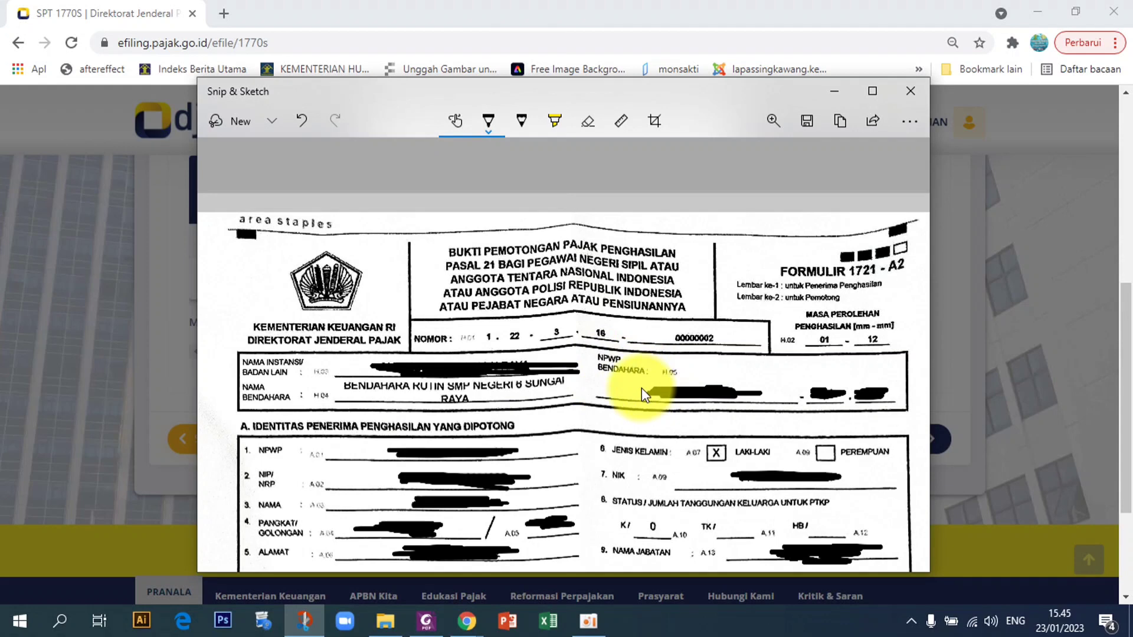
click(1003, 319)
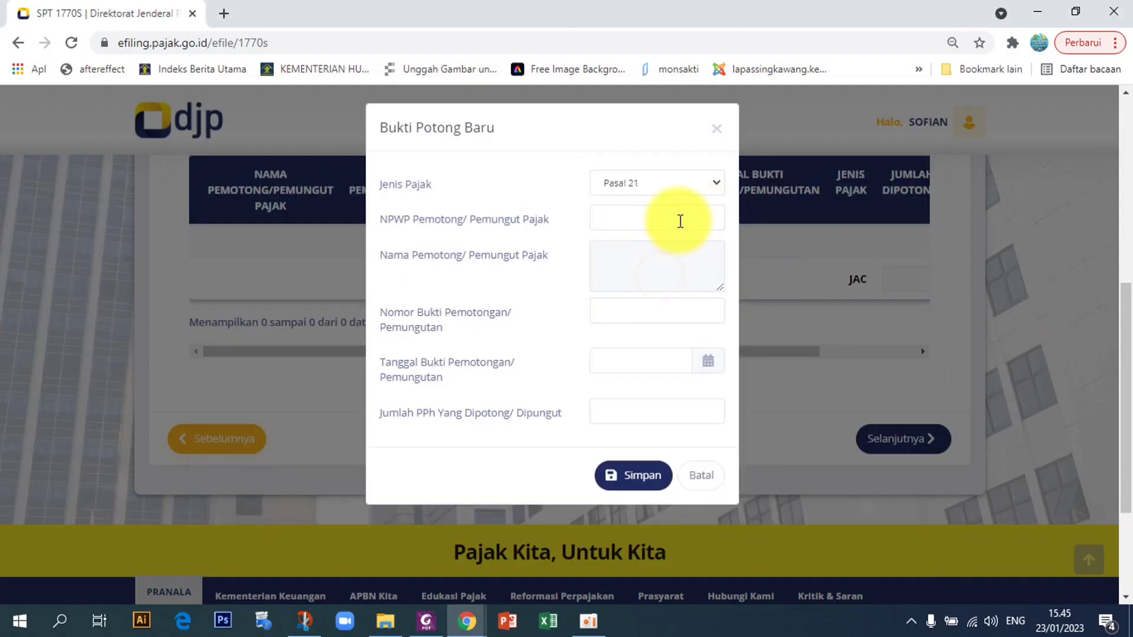
click(678, 218)
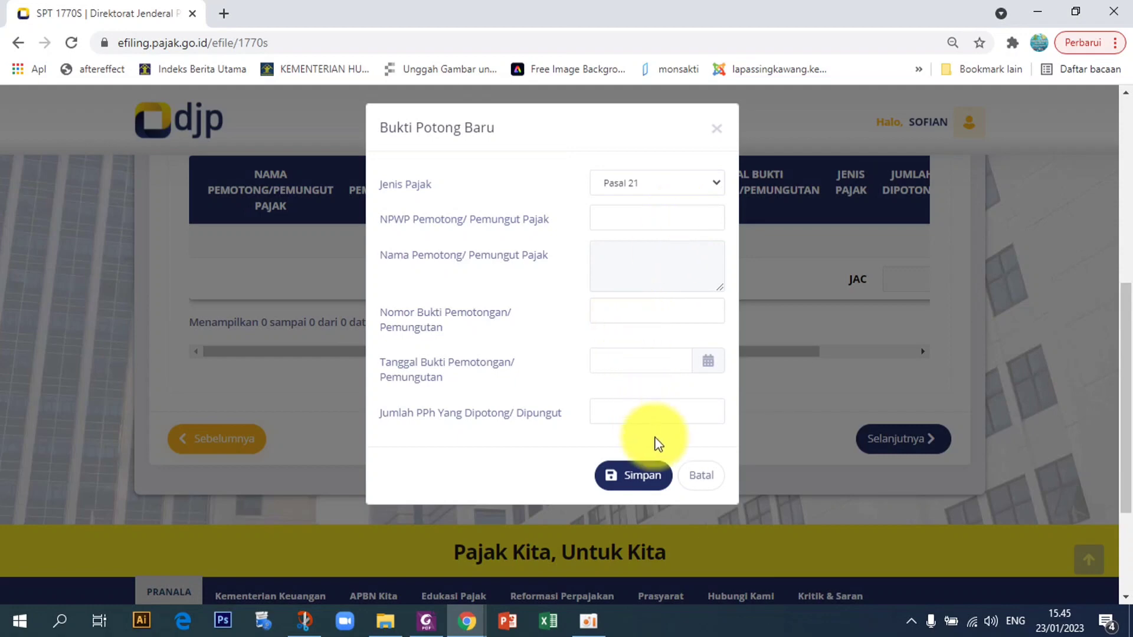
click(697, 416)
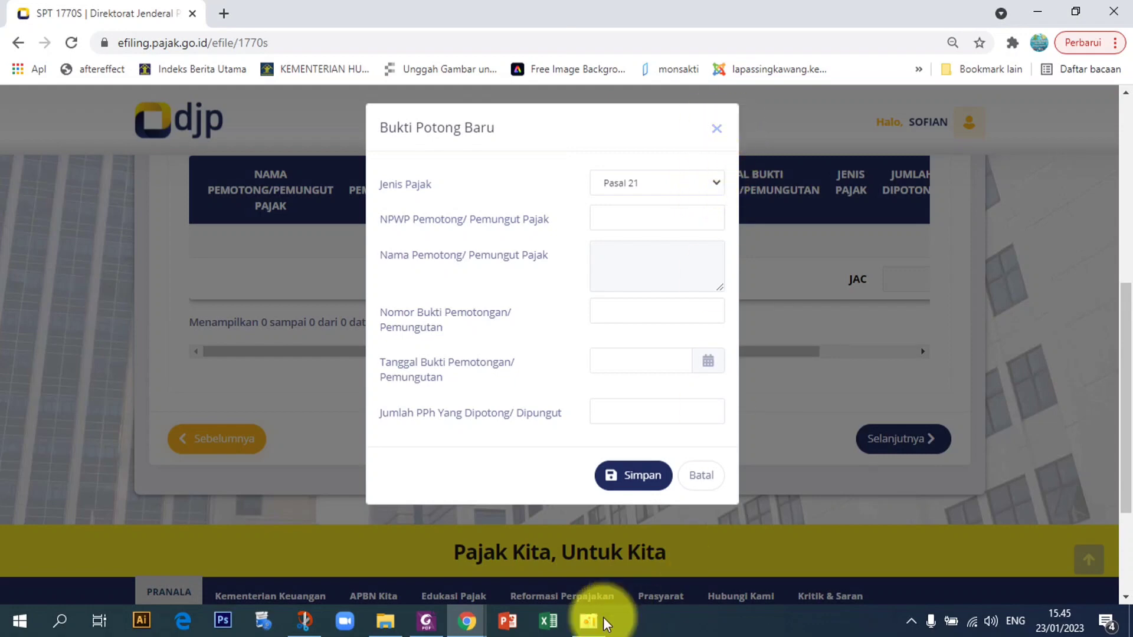
click(589, 620)
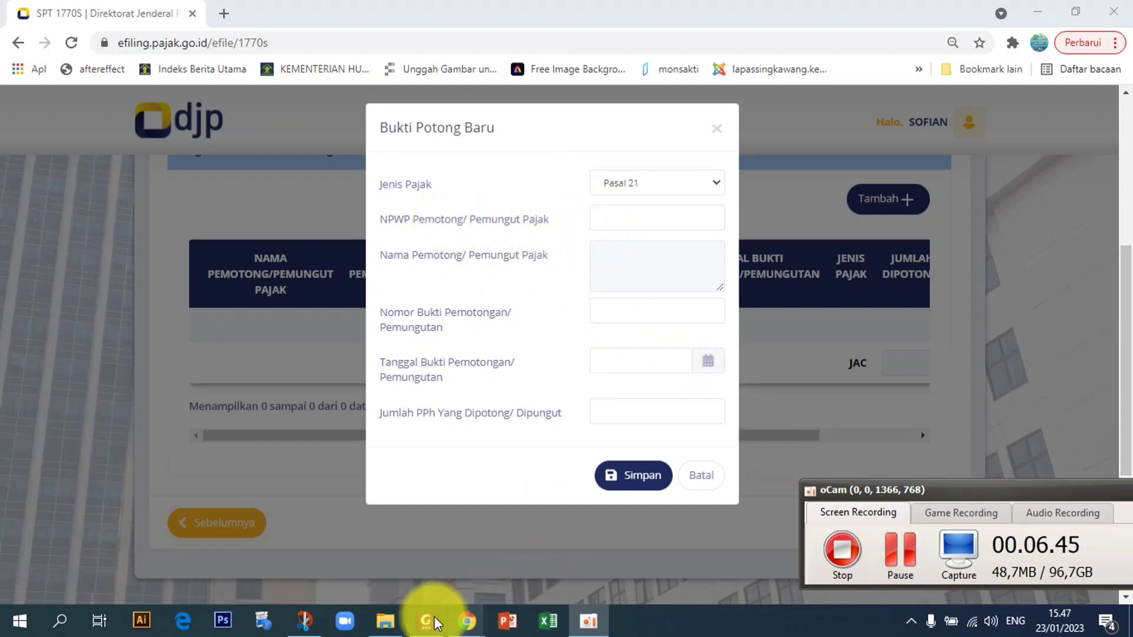
click(305, 621)
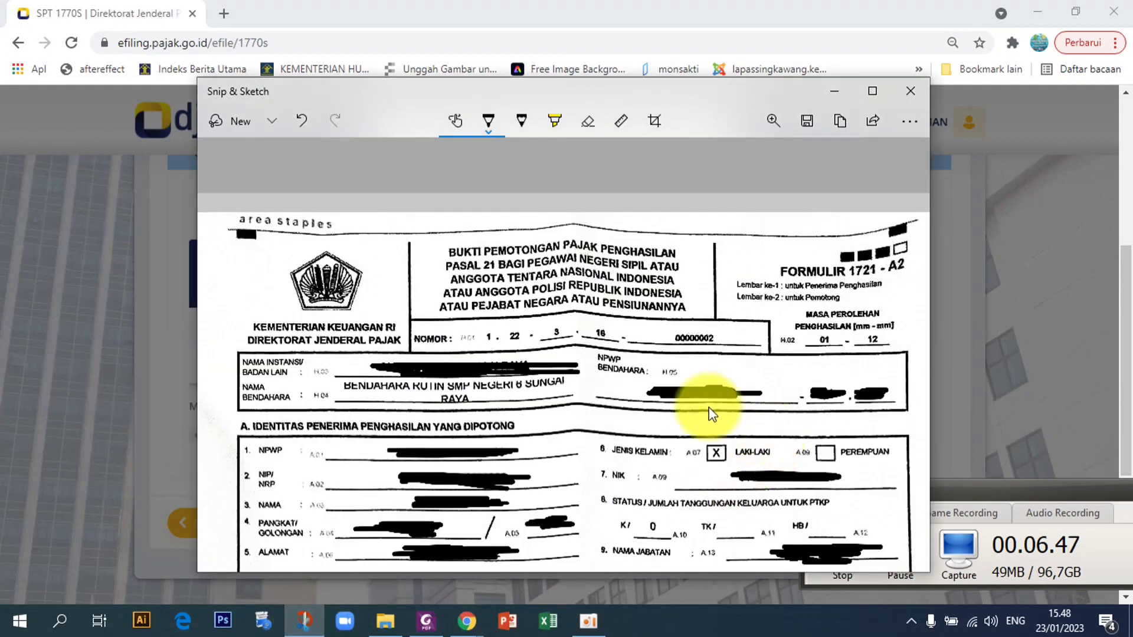
click(1096, 339)
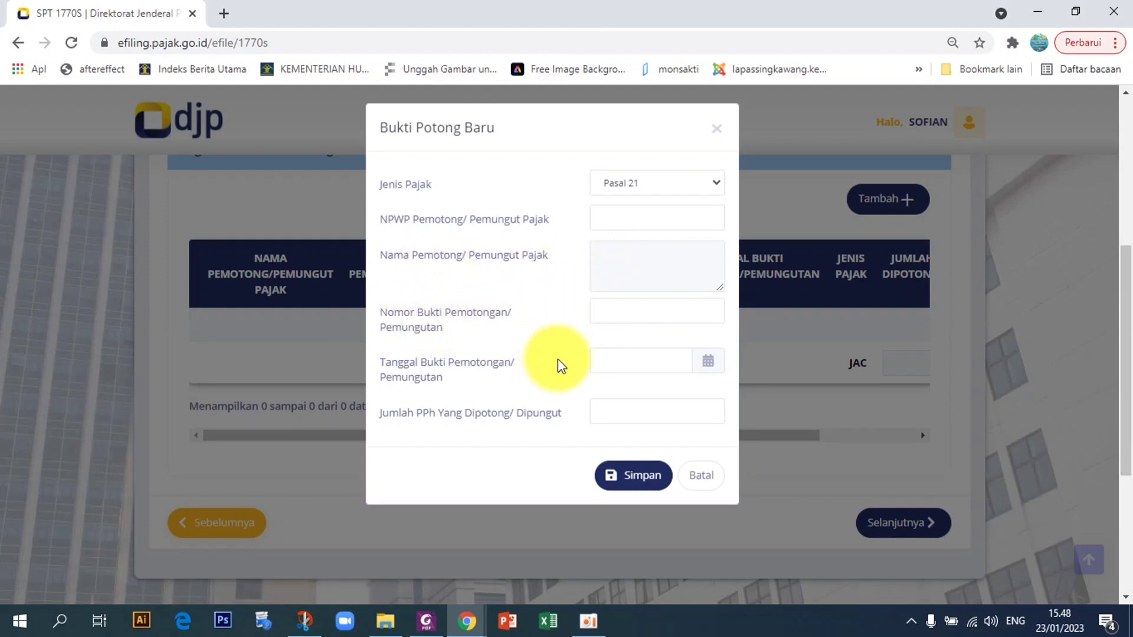
click(306, 621)
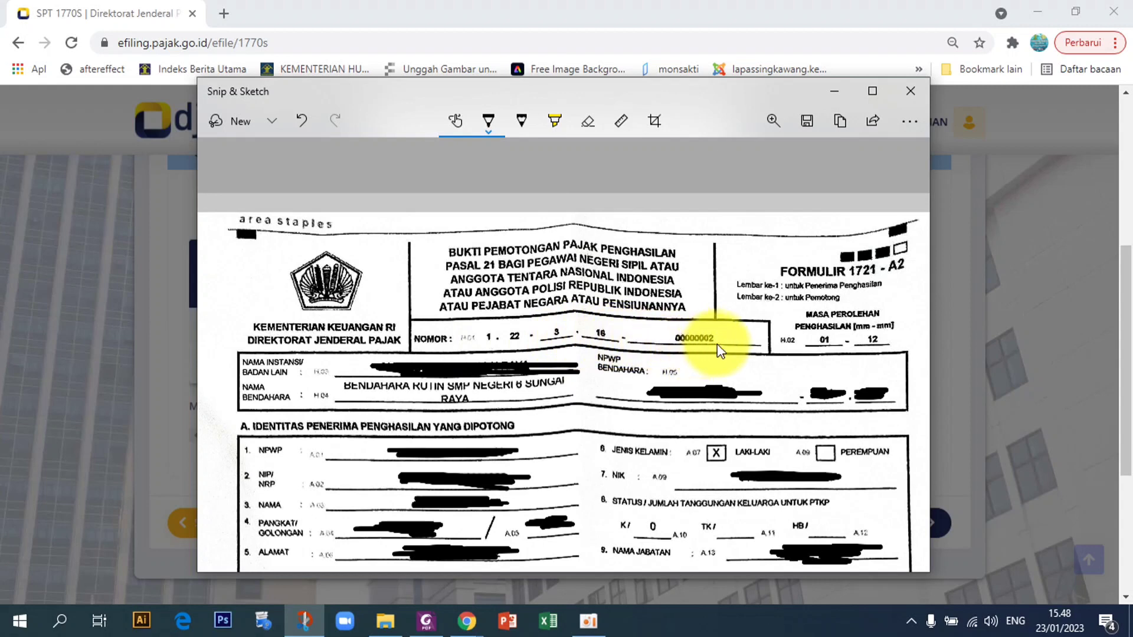
click(968, 328)
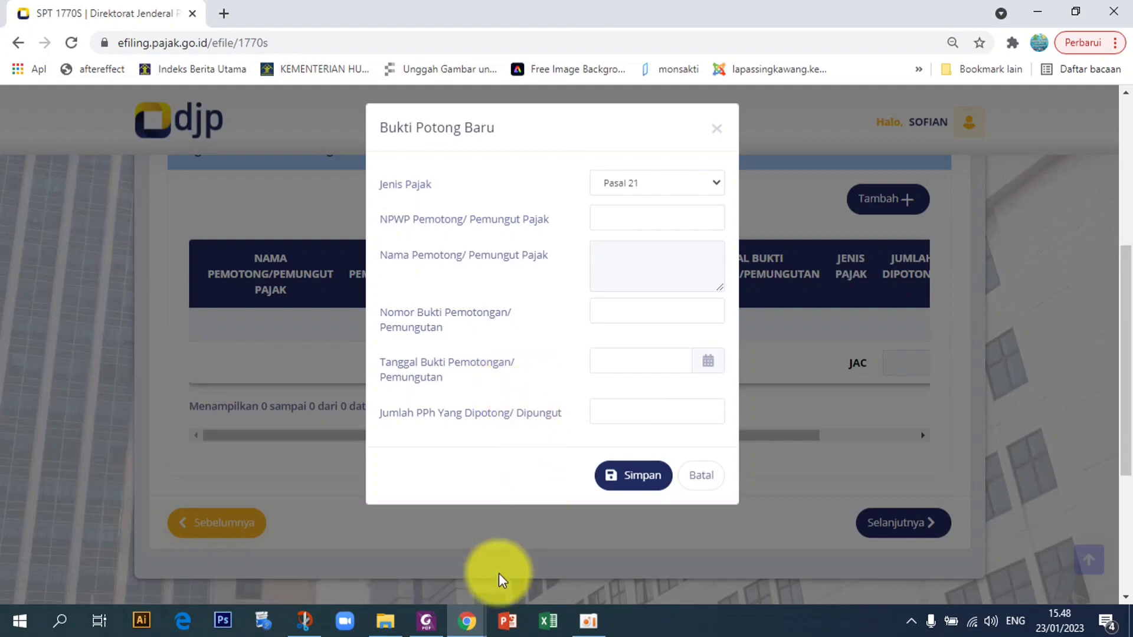
click(319, 627)
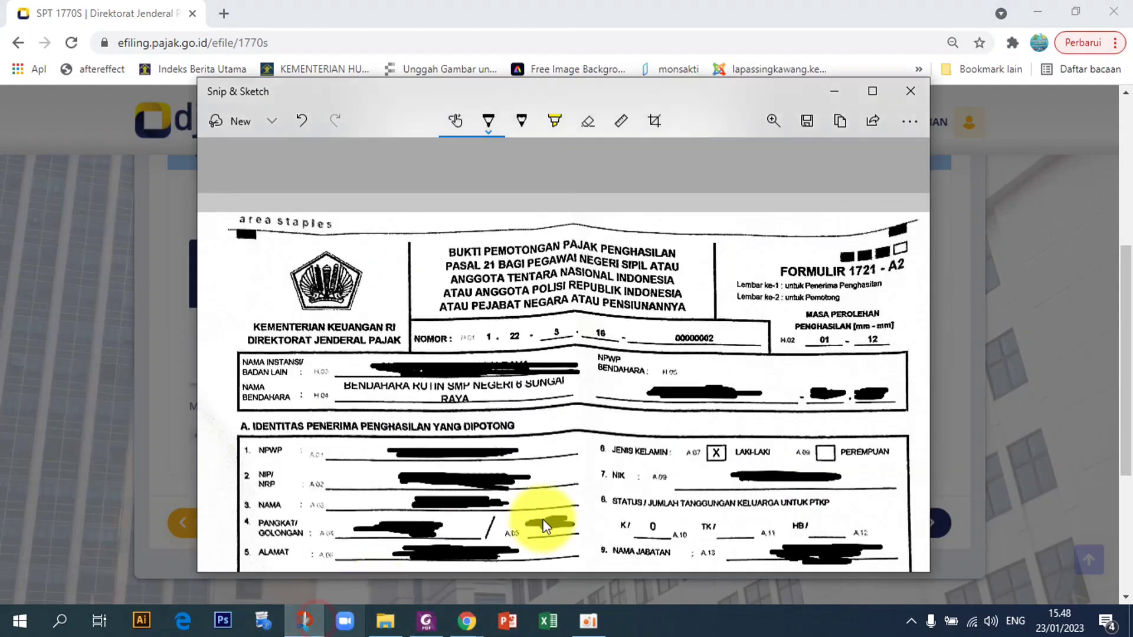
scroll(707, 419, down, 10)
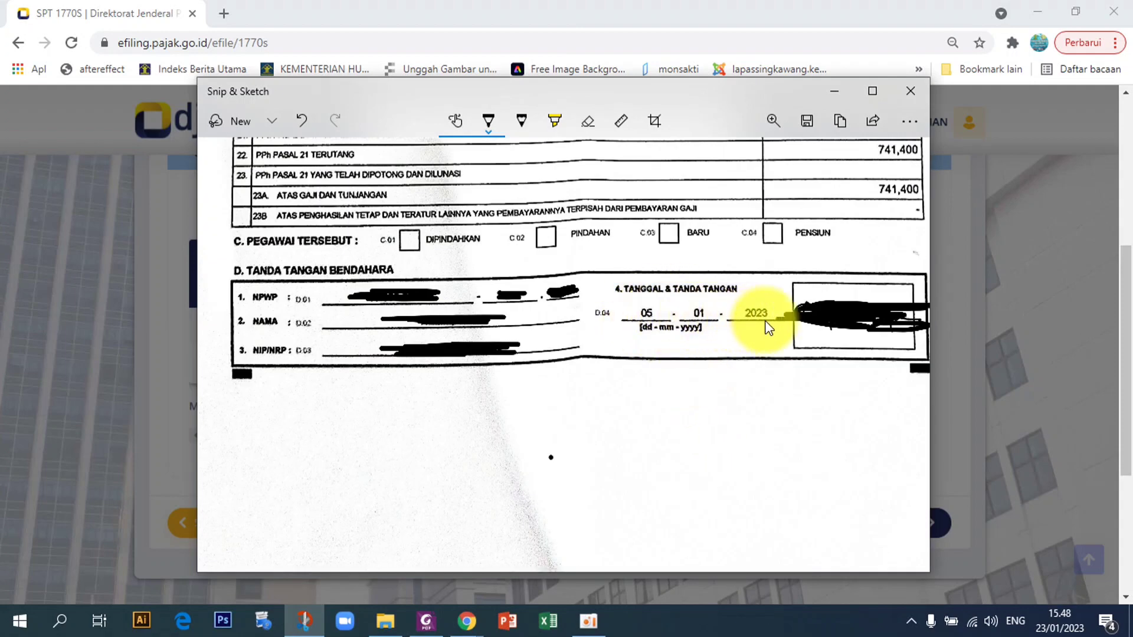
scroll(760, 348, up, 1)
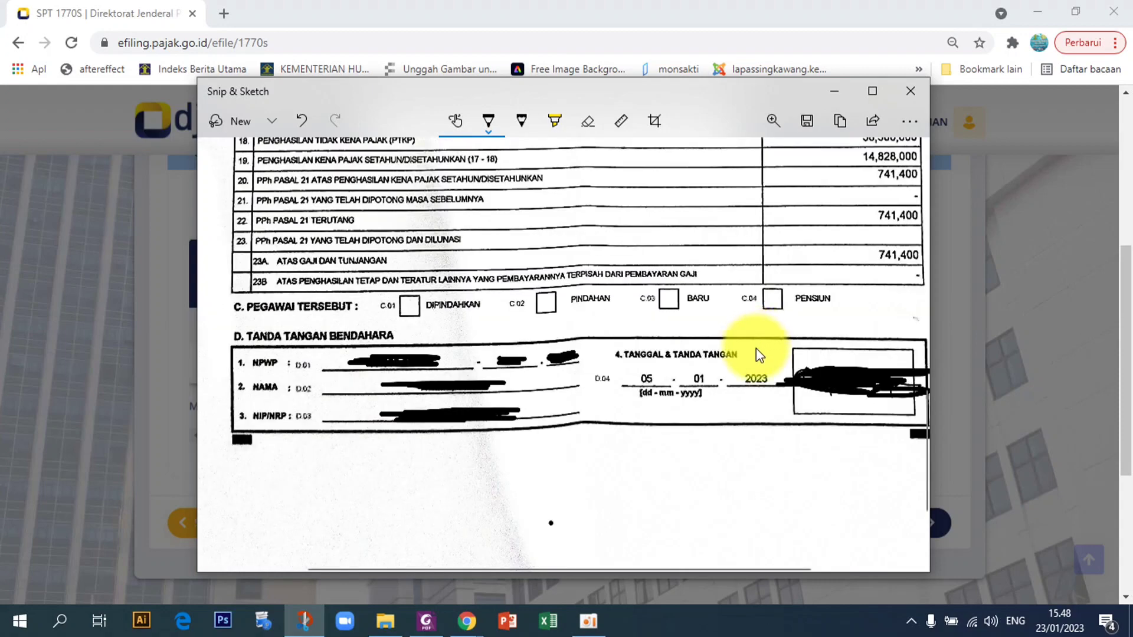
click(472, 623)
click(1011, 458)
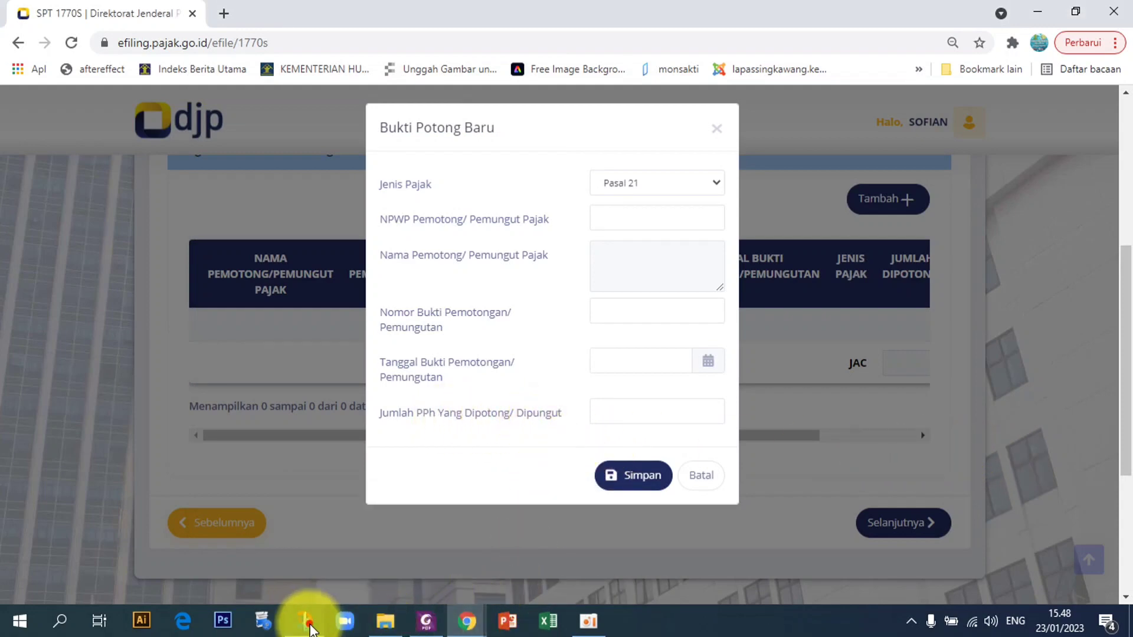
click(306, 622)
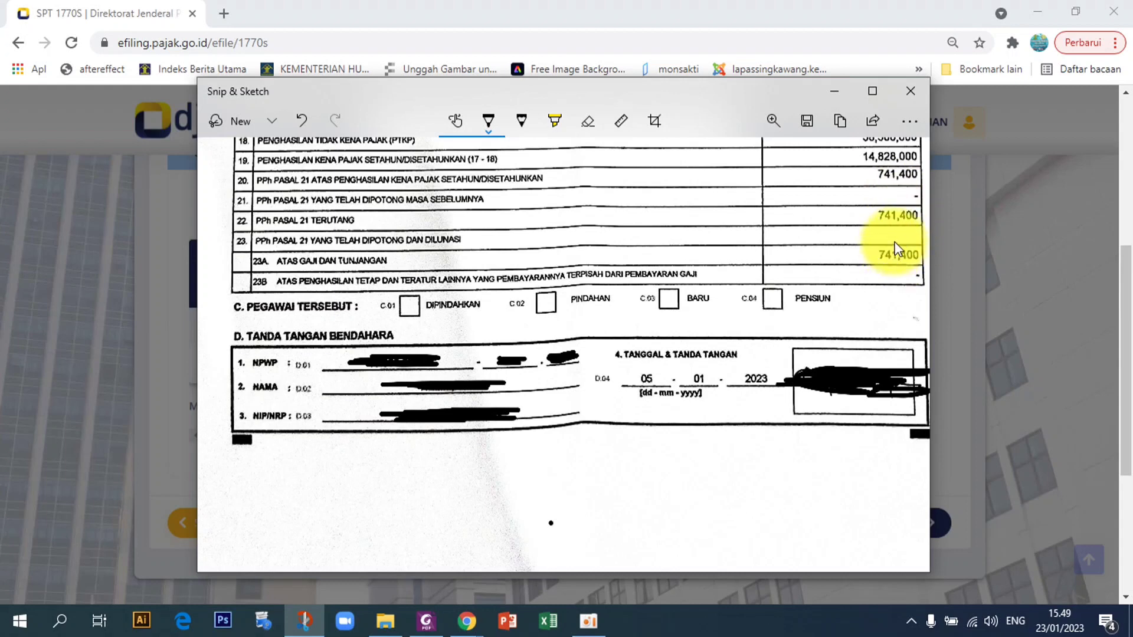
click(1008, 279)
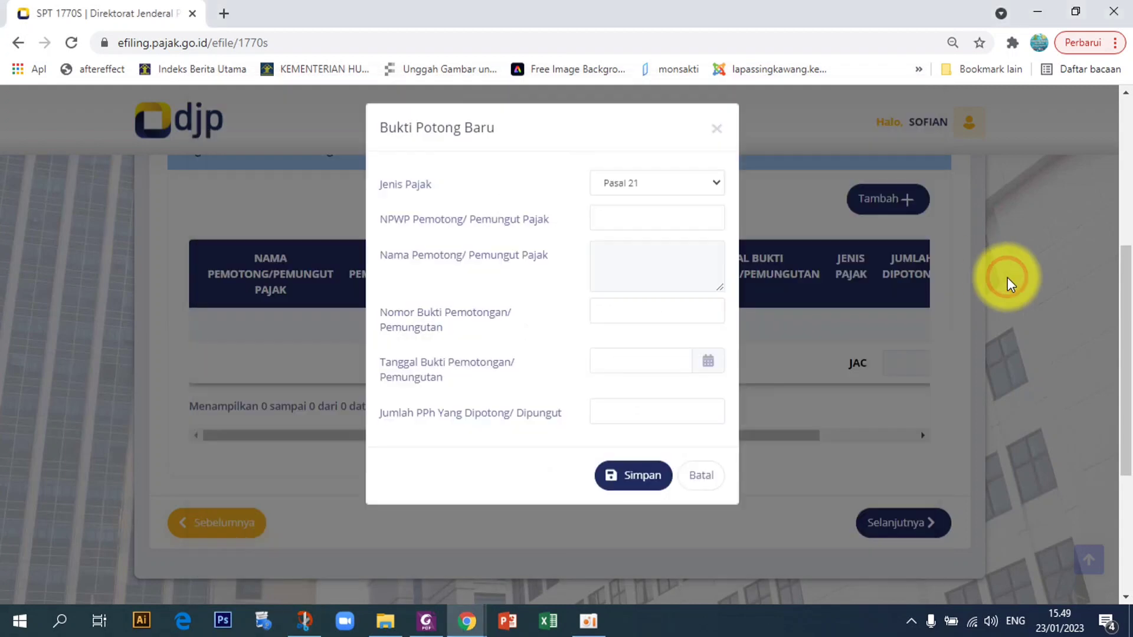
click(589, 621)
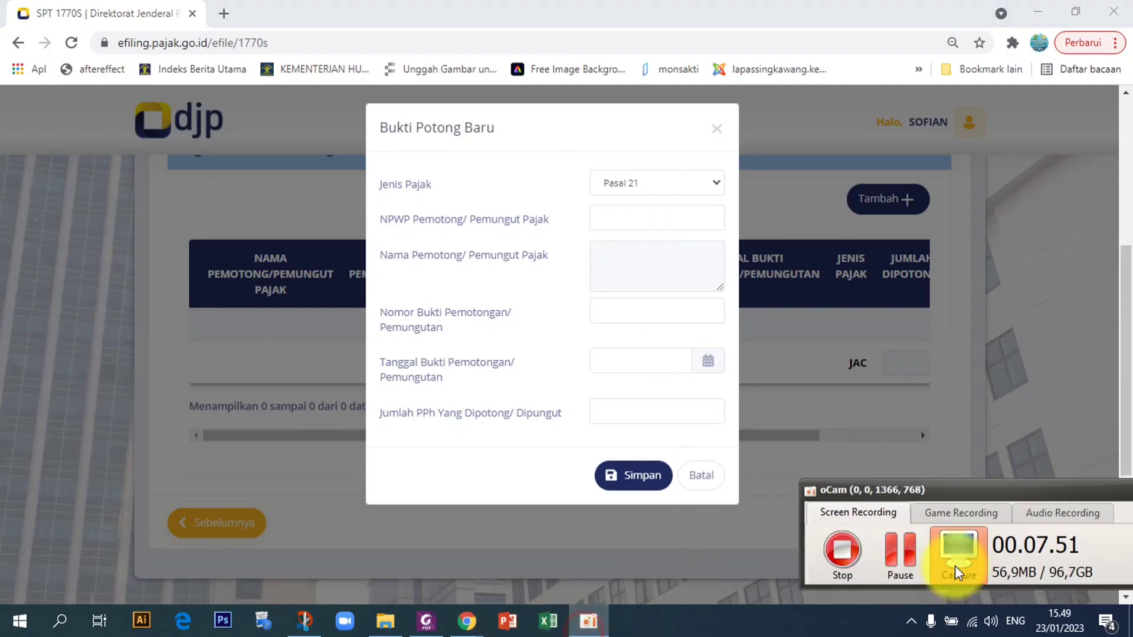
- Save the Pasal 21 slip and confirm its 741.400 withheld amount in the Bagian C table
click(900, 549)
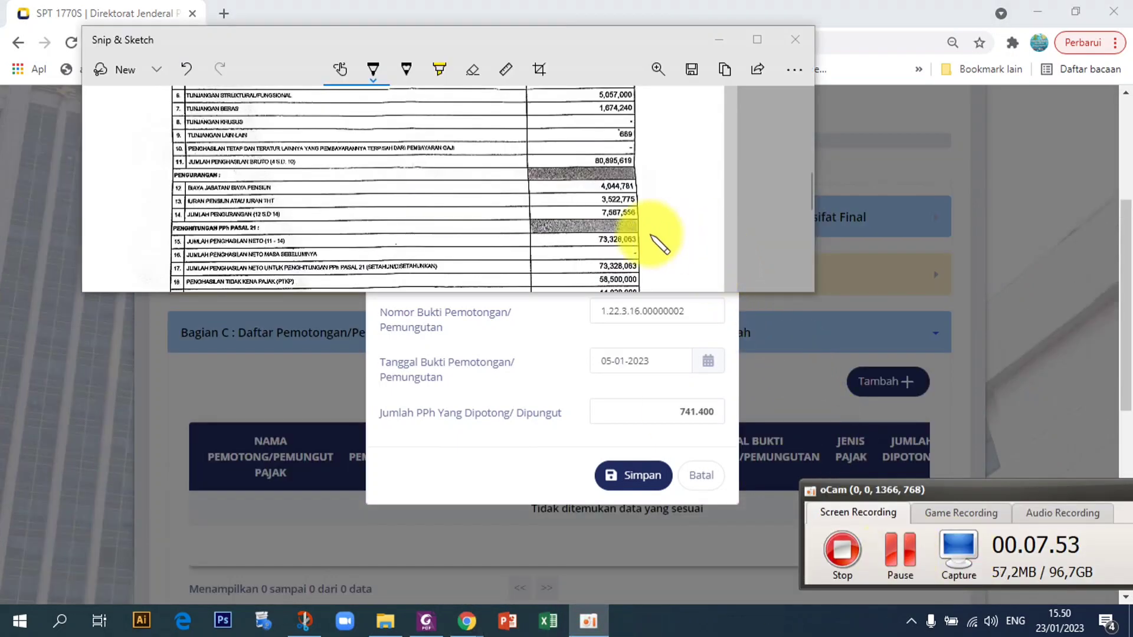
scroll(652, 242, down, 3)
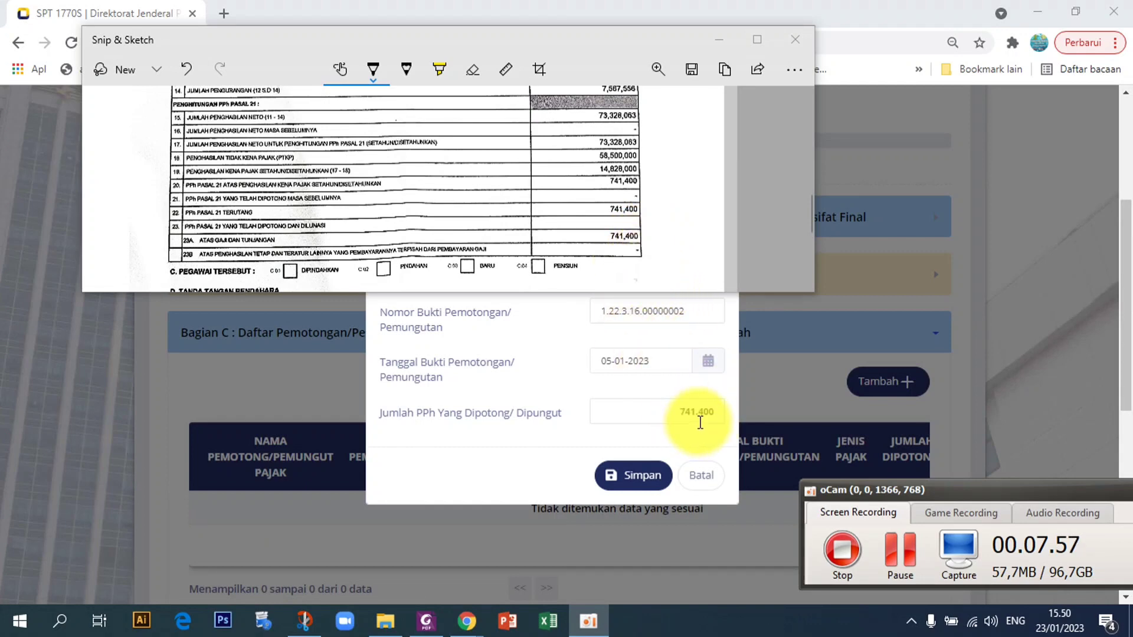
scroll(614, 195, down, 1)
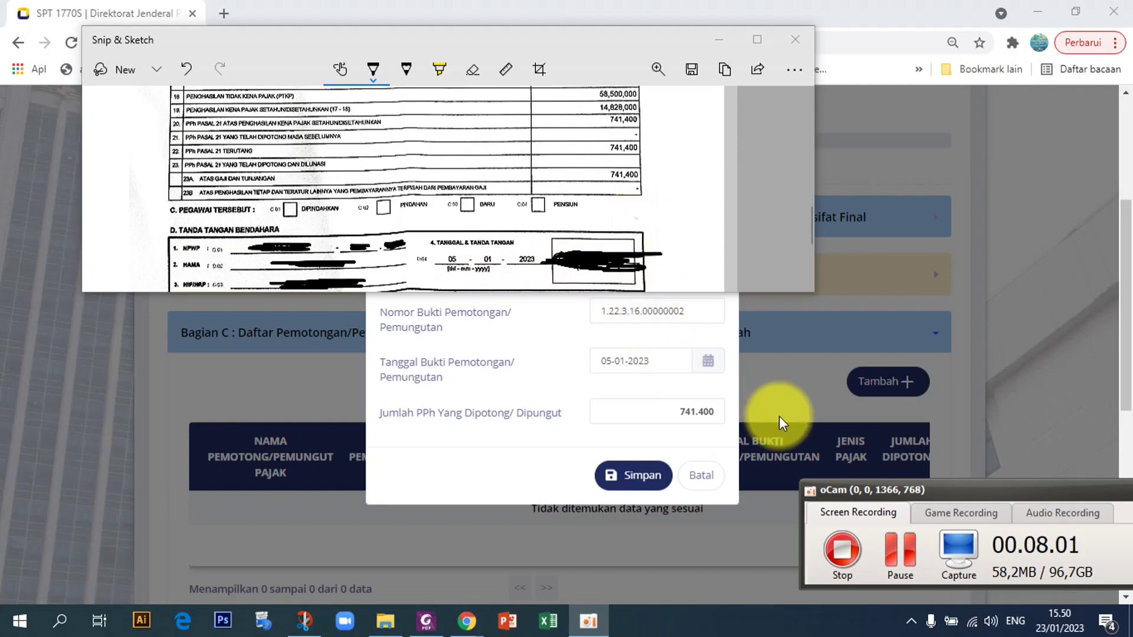
click(631, 479)
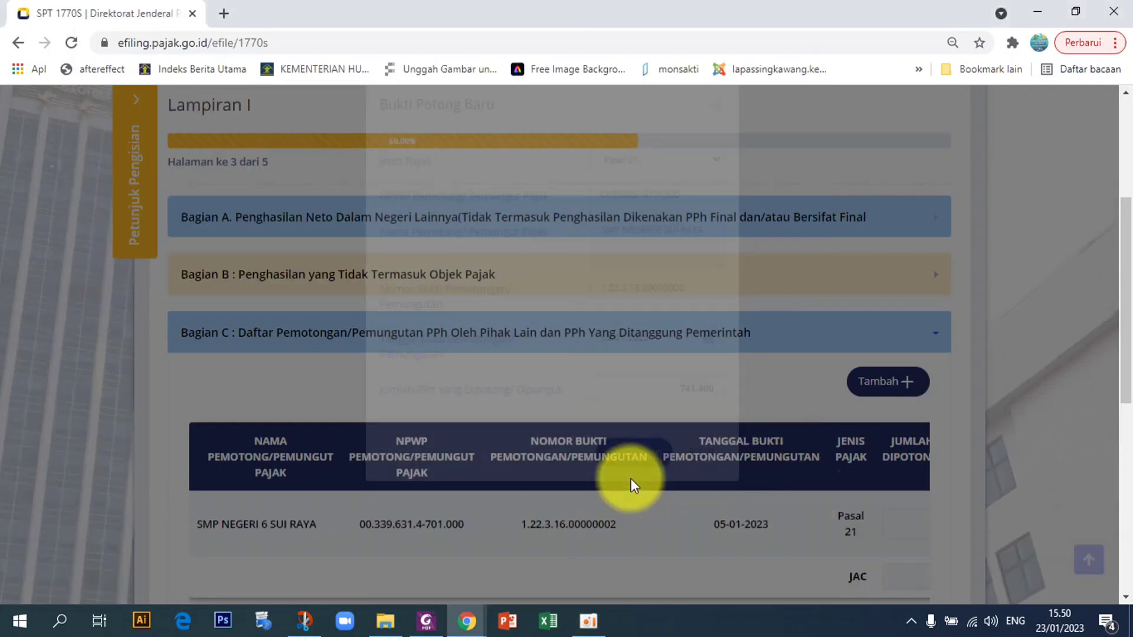
scroll(702, 451, down, 5)
scroll(700, 447, down, 1)
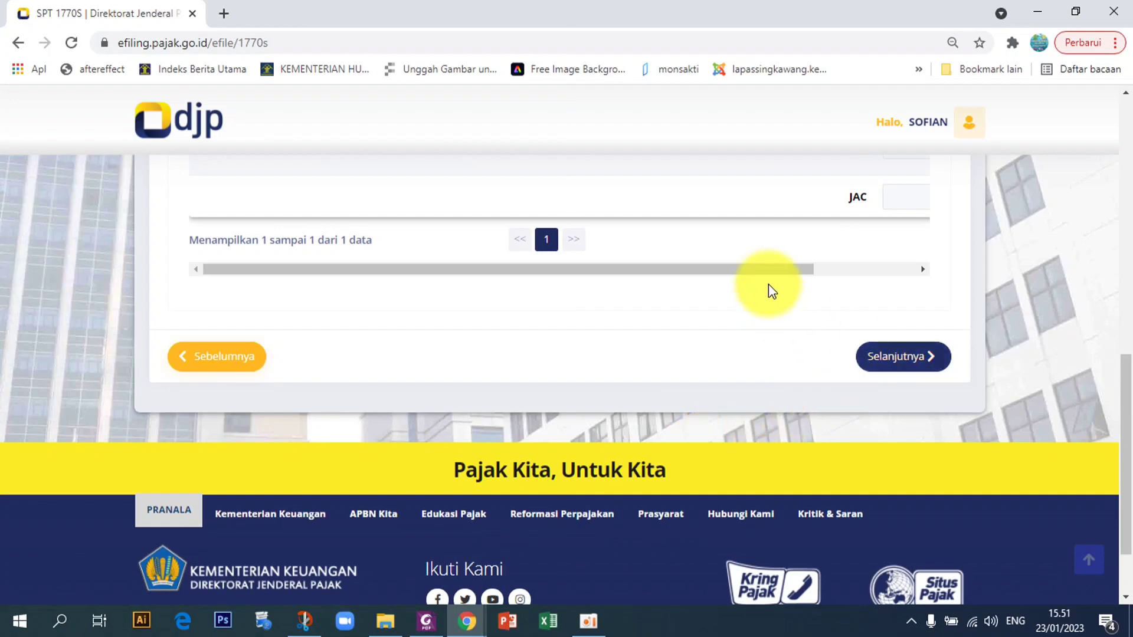
drag(759, 266, 843, 269)
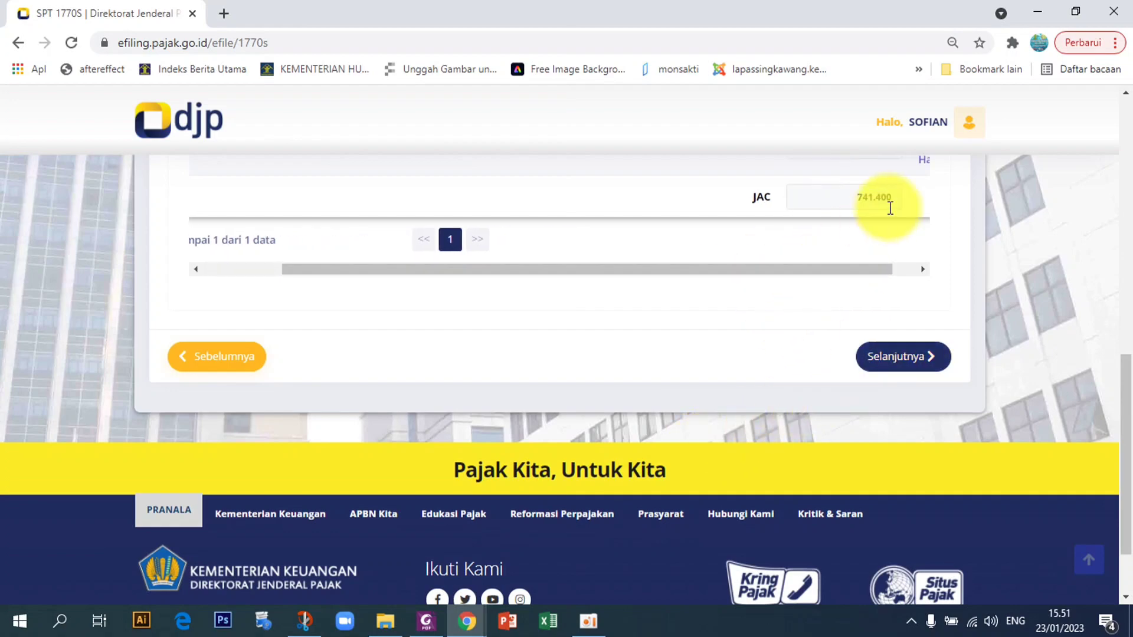
- Move to the Induk page, set the marital status to Kawin, and continue to section A
click(891, 357)
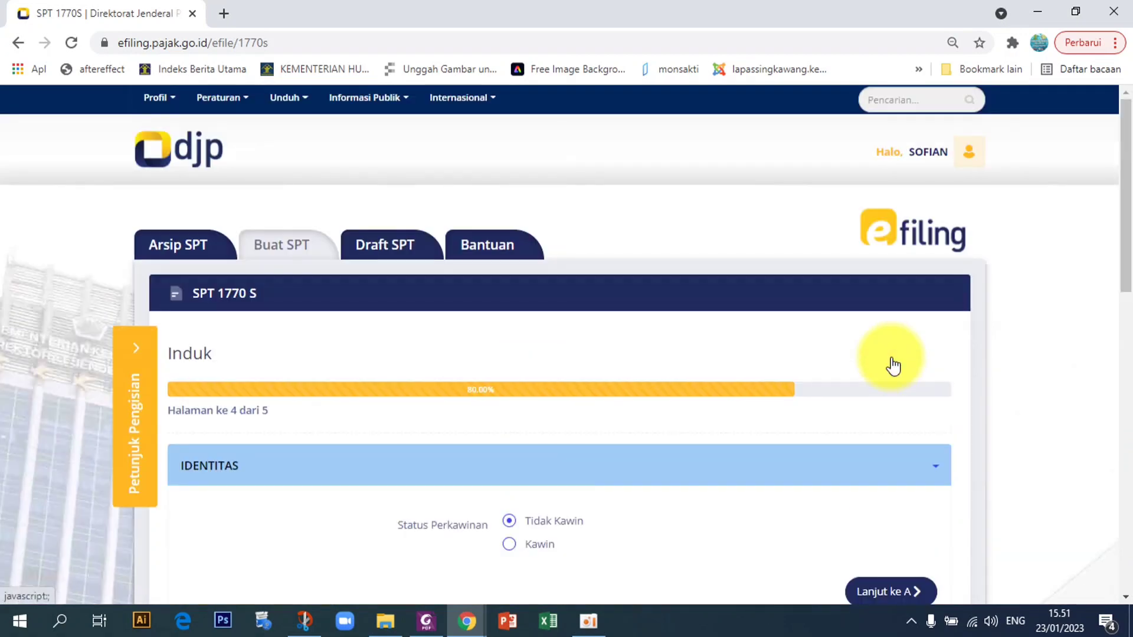
scroll(840, 362, down, 1)
click(510, 462)
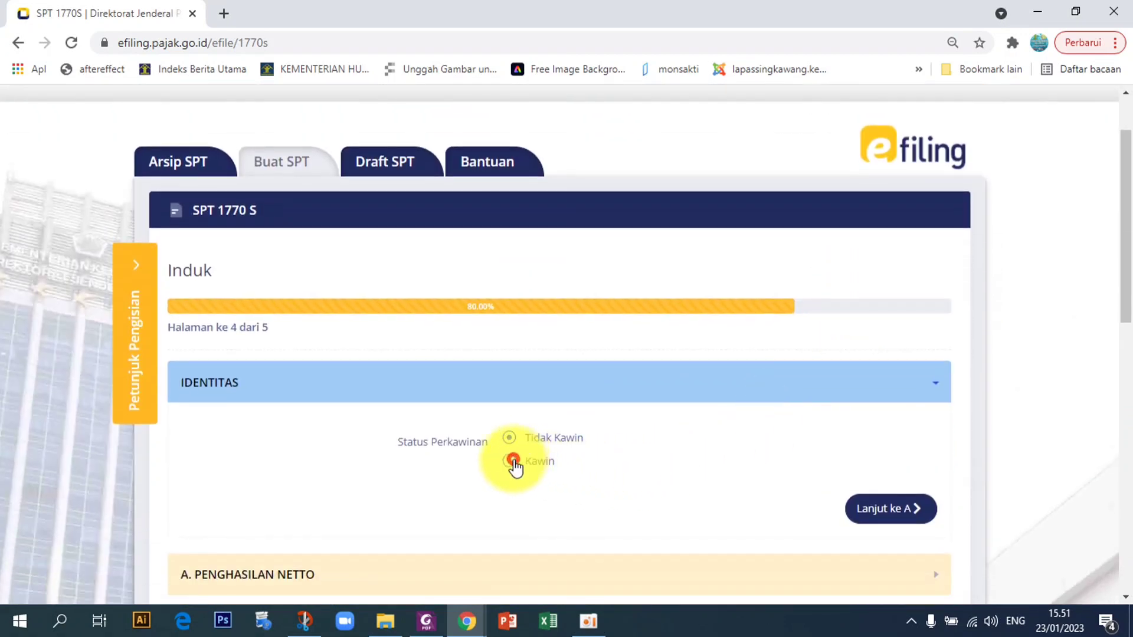
scroll(789, 430, down, 1)
click(660, 418)
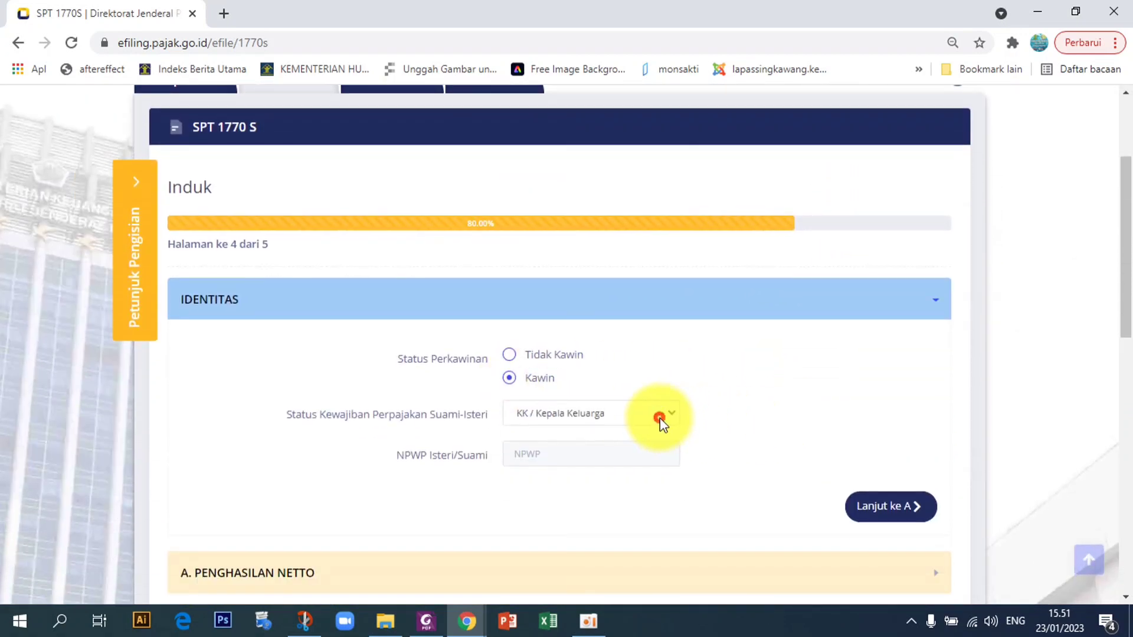
click(868, 506)
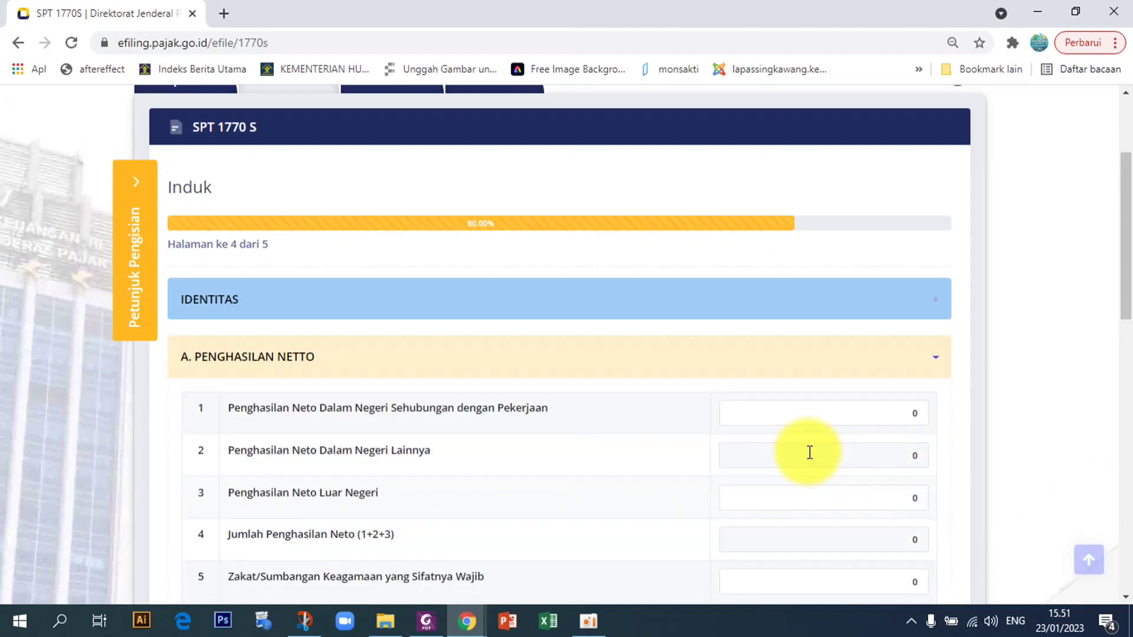
- Enter 73.328.063 as section A's net domestic employment income, checked against the scanned slip
scroll(809, 453, down, 1)
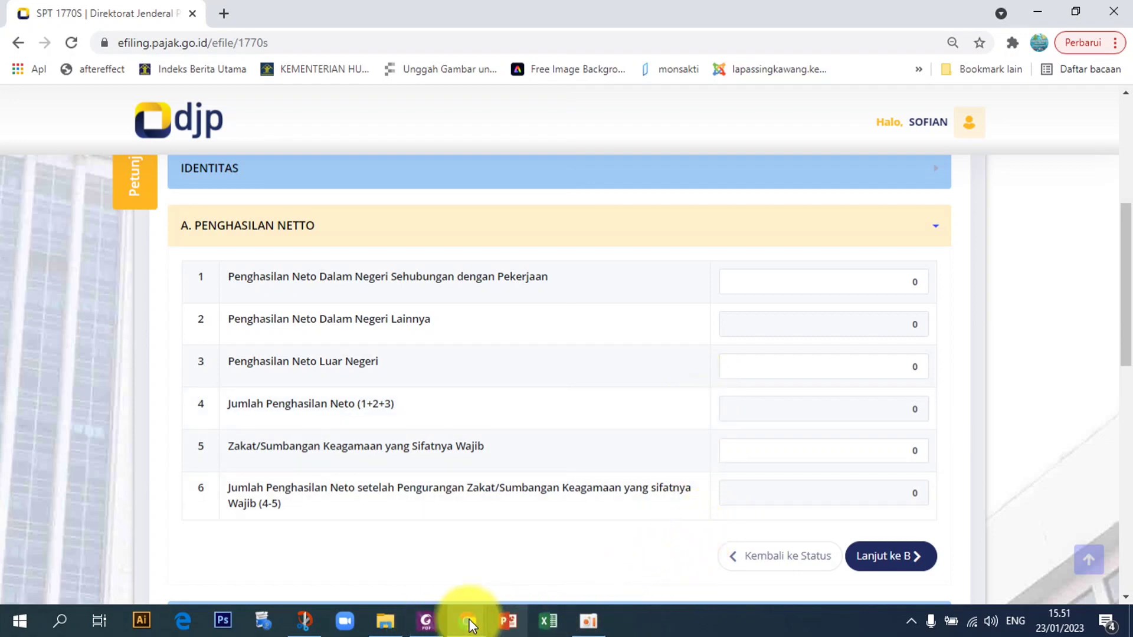
click(306, 620)
scroll(634, 219, up, 1)
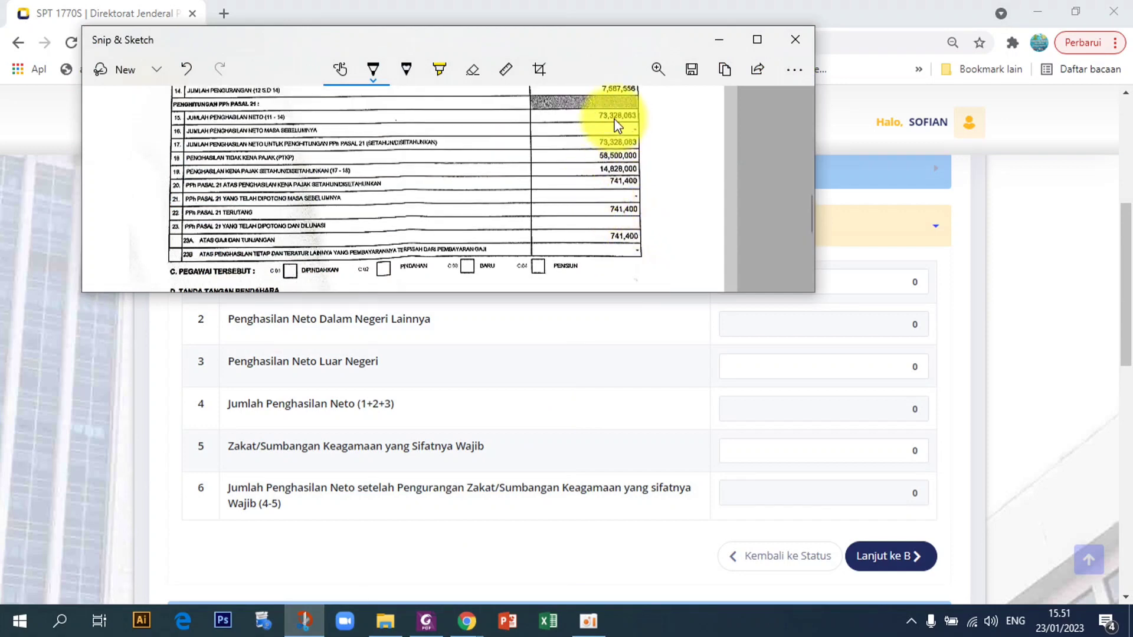
click(870, 278)
click(929, 285)
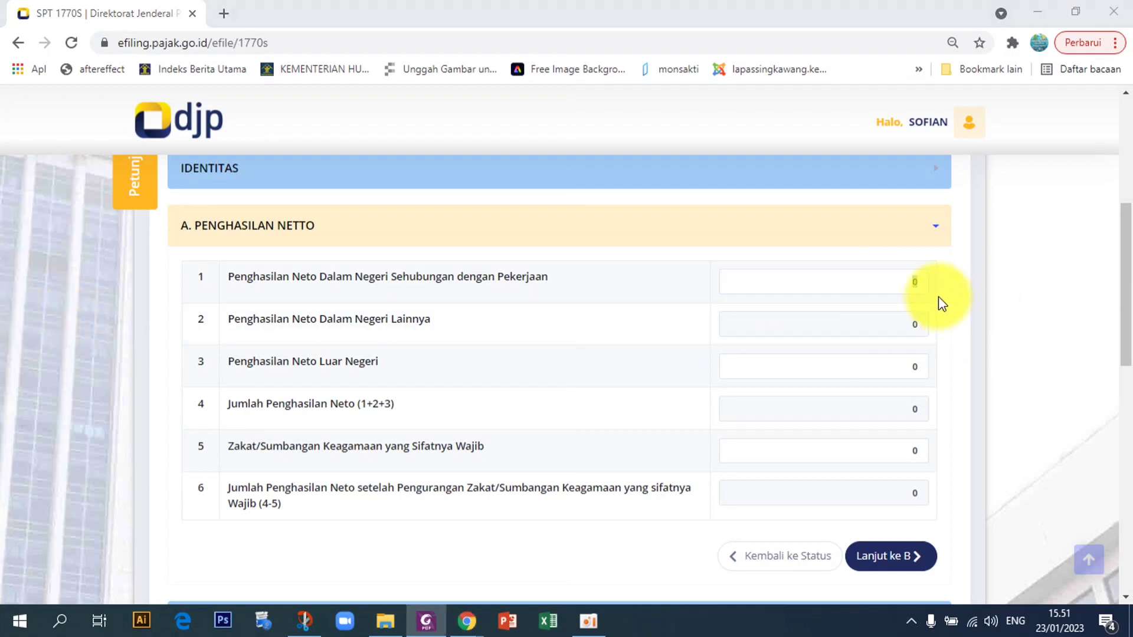
click(913, 282)
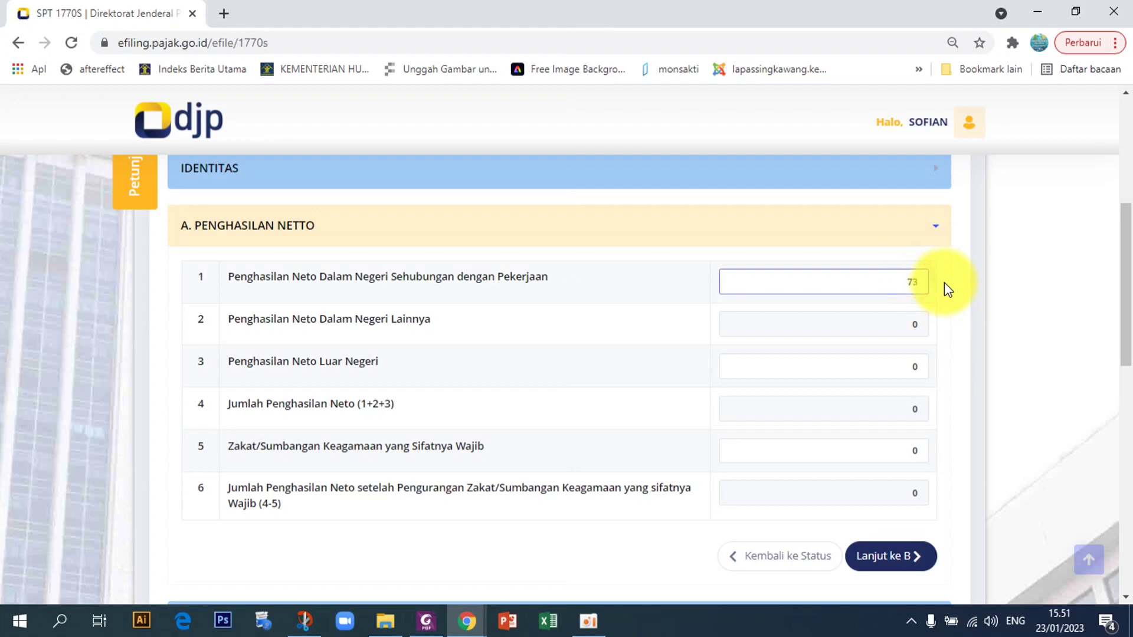
text(73.328.063)
click(890, 361)
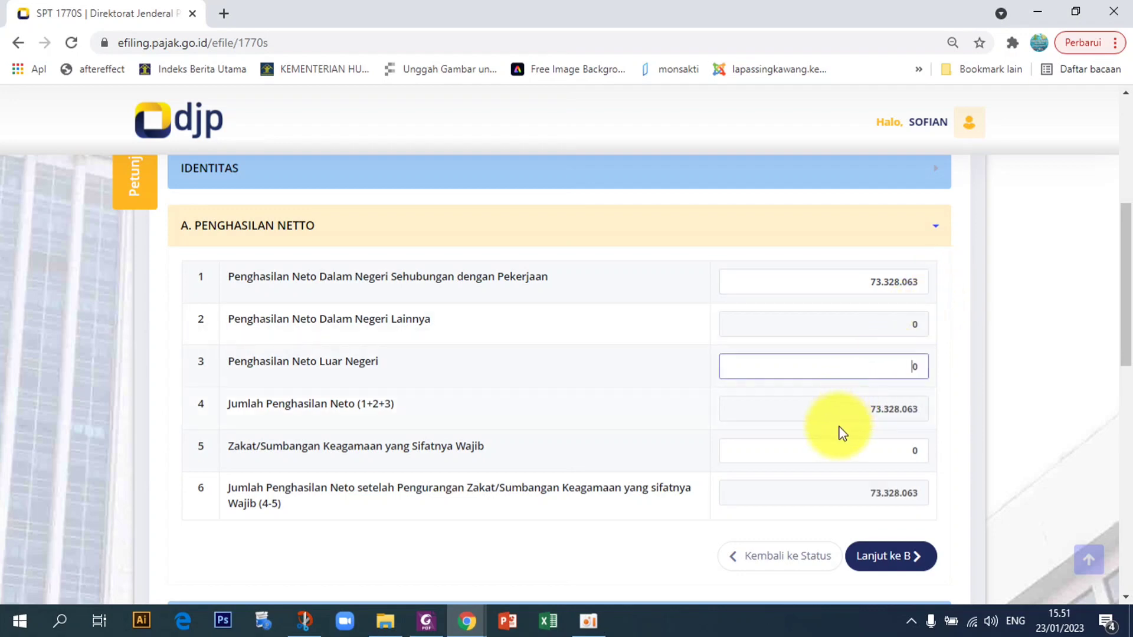
scroll(841, 428, down, 1)
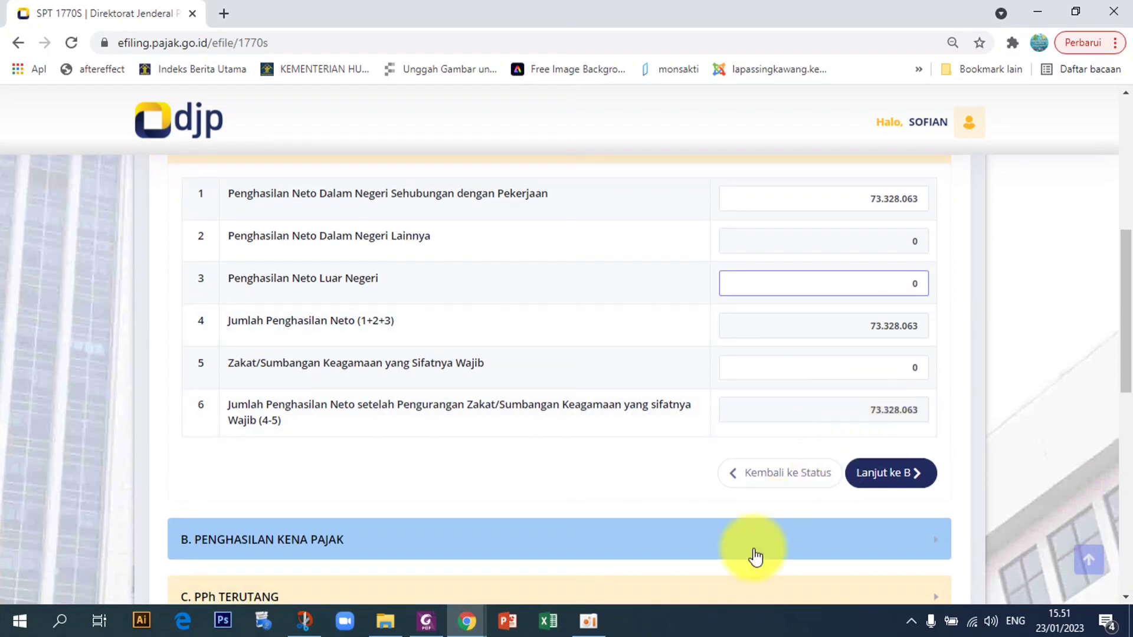
- Review the PTKP row on the scanned 1721-A1 slip, adding and undoing a pen mark
click(311, 626)
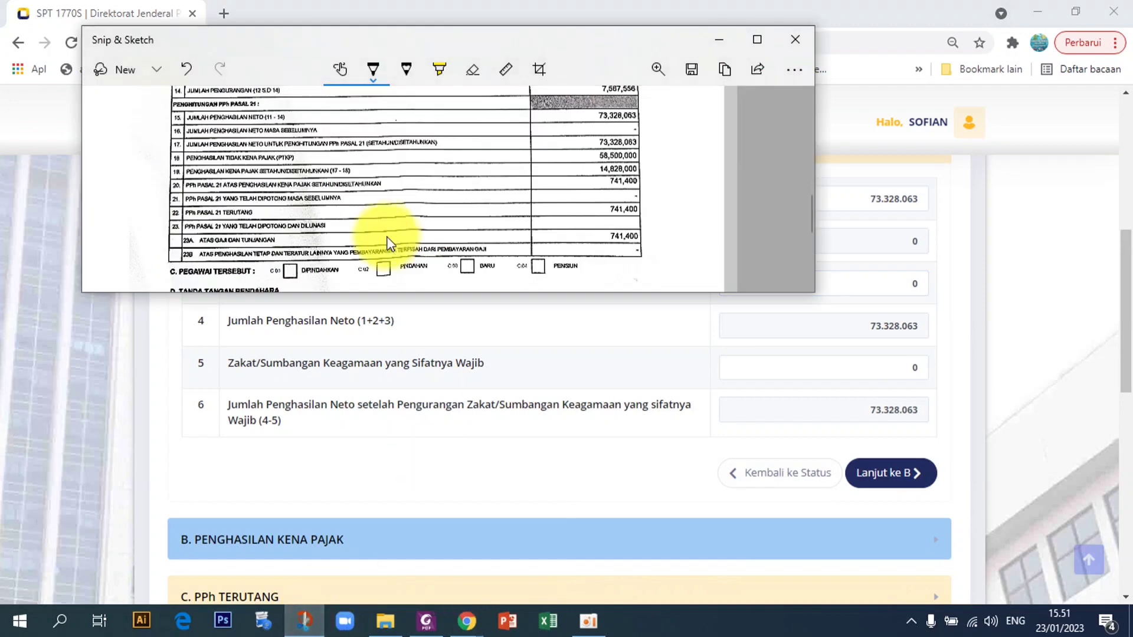
scroll(248, 168, down, 5)
scroll(232, 168, up, 3)
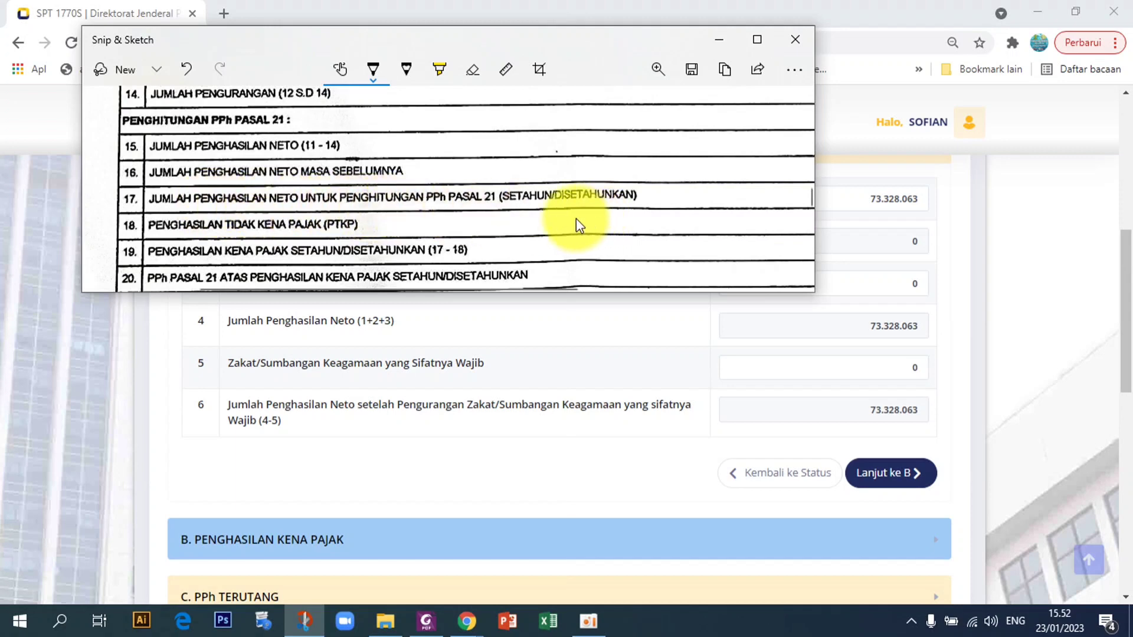
drag(686, 235, 663, 237)
drag(590, 238, 589, 236)
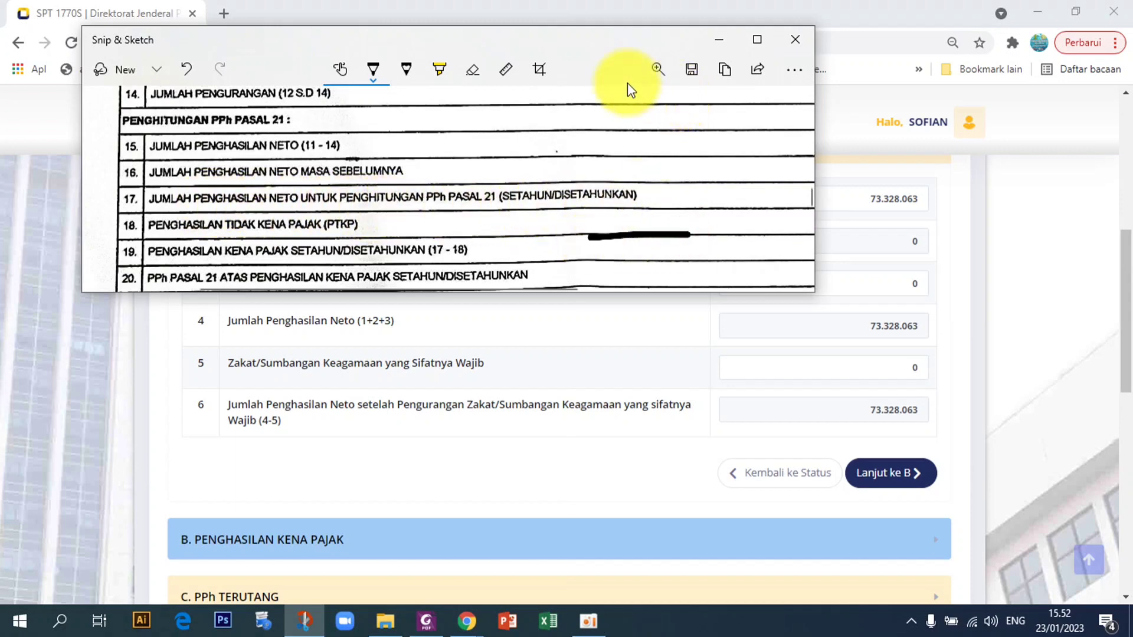
click(187, 69)
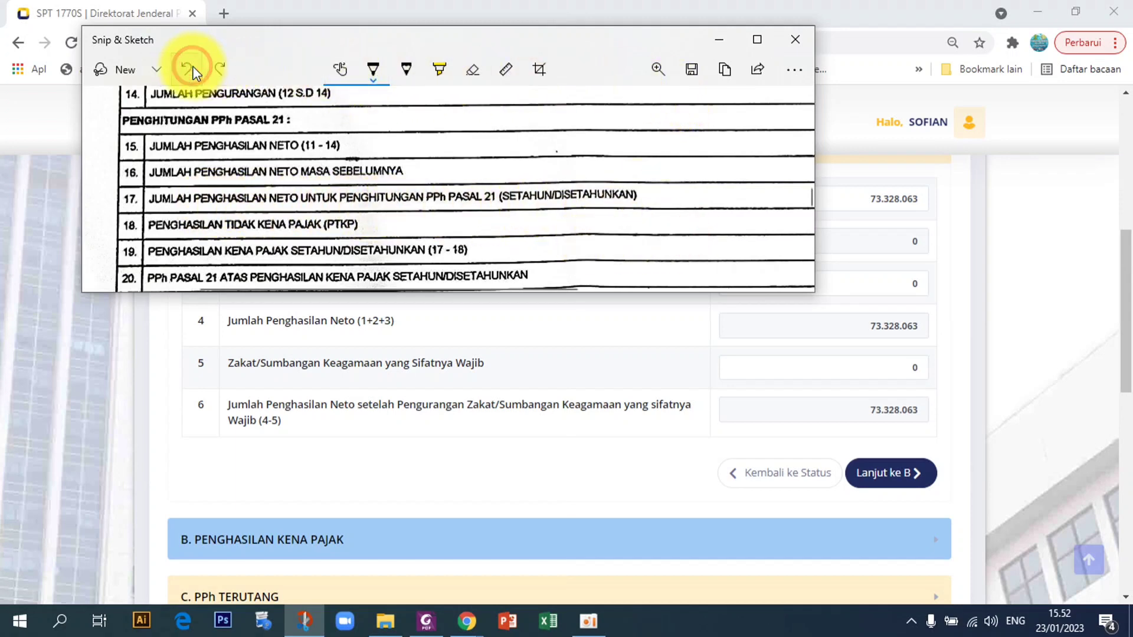
scroll(721, 240, right, 5)
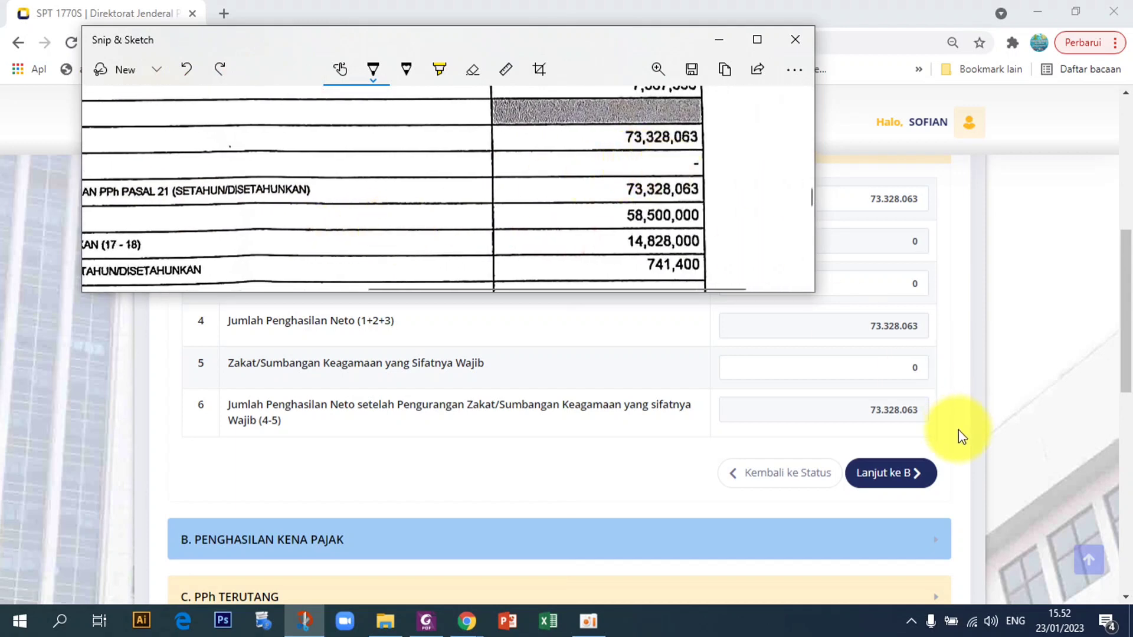
- Open section B and position the scanned slip alongside to compare its amounts
click(924, 482)
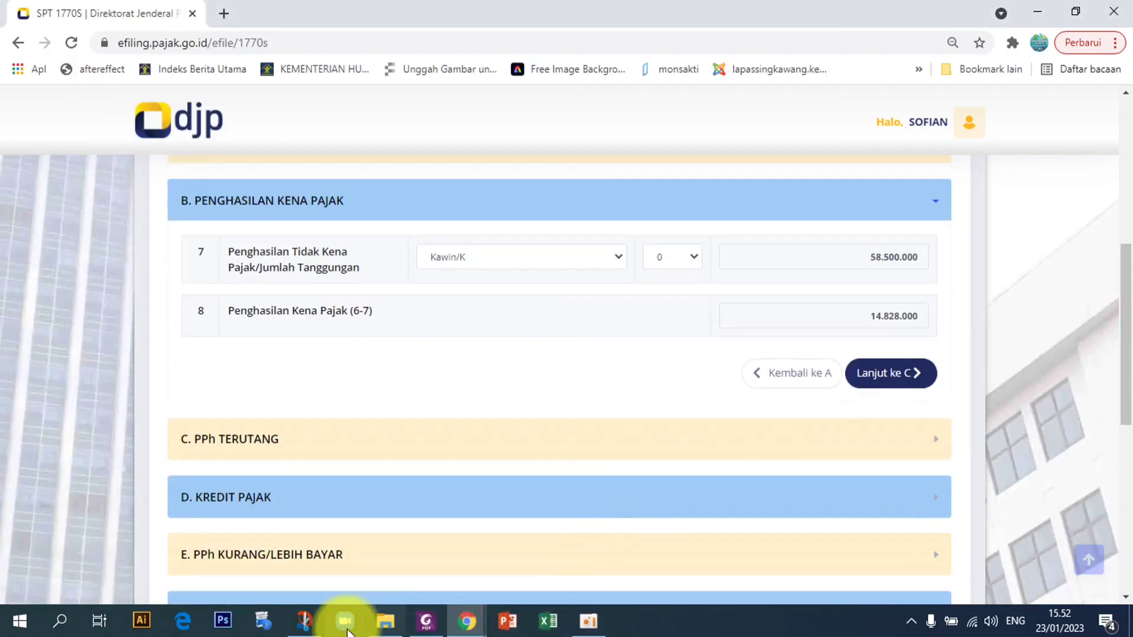
click(303, 621)
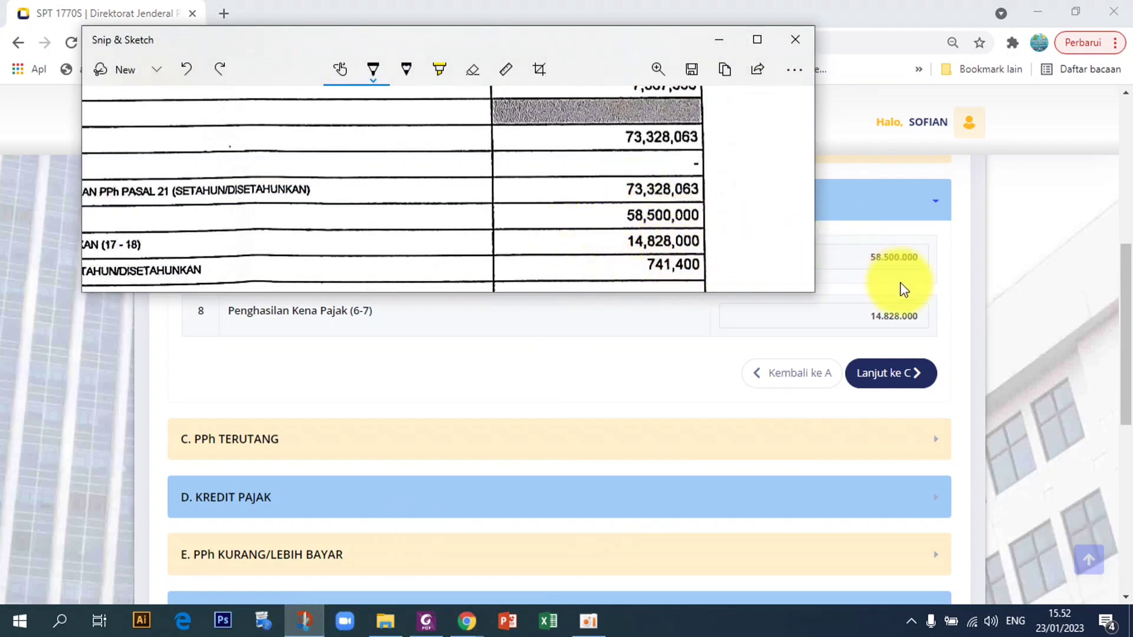
scroll(437, 246, left, 5)
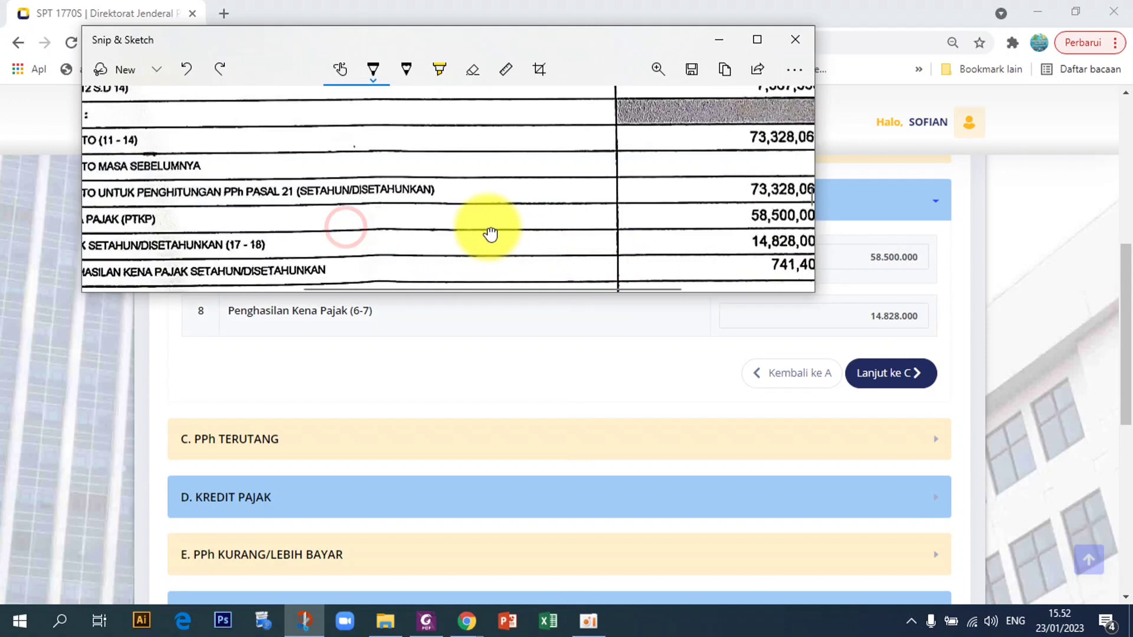
mouse_move(621, 234)
mouse_down()
mouse_move(445, 222)
mouse_move(648, 229)
mouse_up()
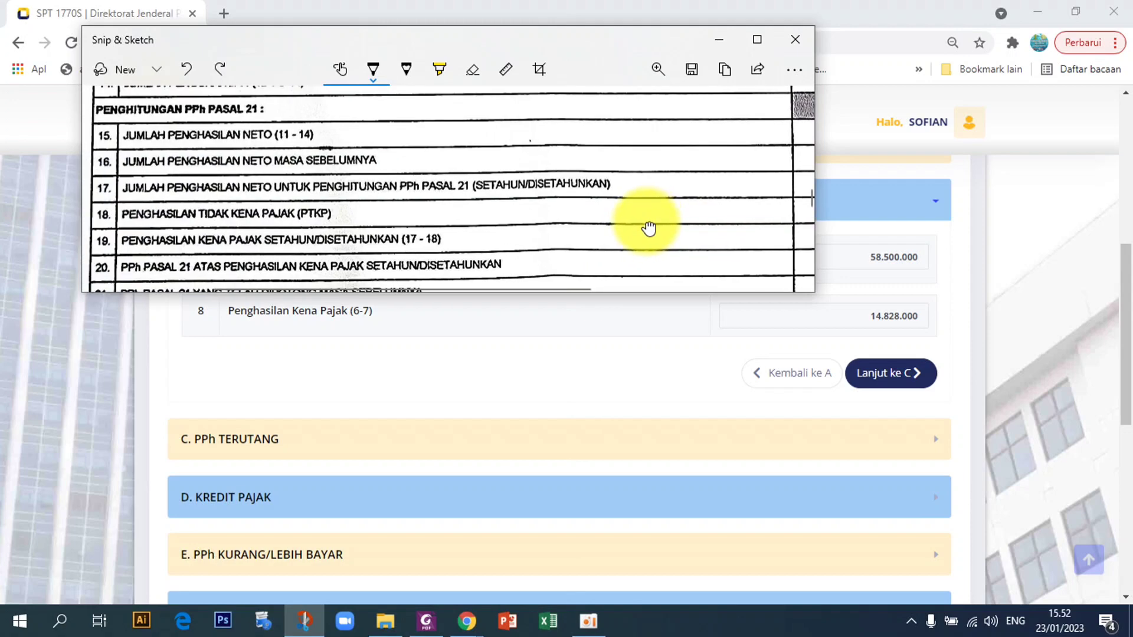
mouse_move(589, 49)
mouse_down()
mouse_move(654, 380)
mouse_move(649, 334)
mouse_up()
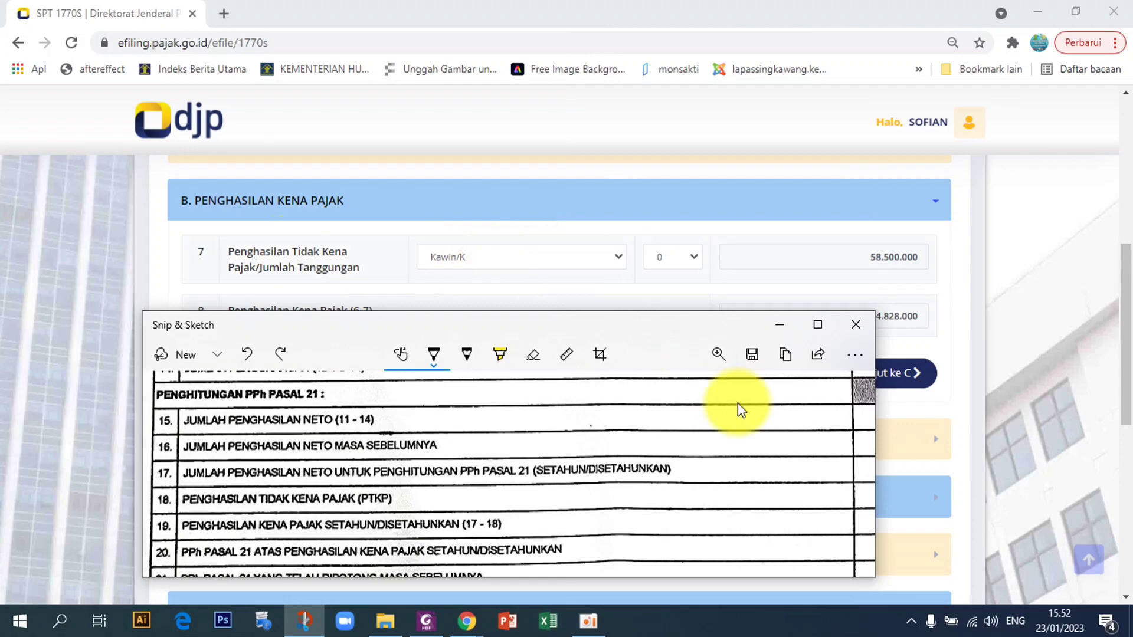
scroll(649, 519, down, 1)
scroll(659, 544, down, 1)
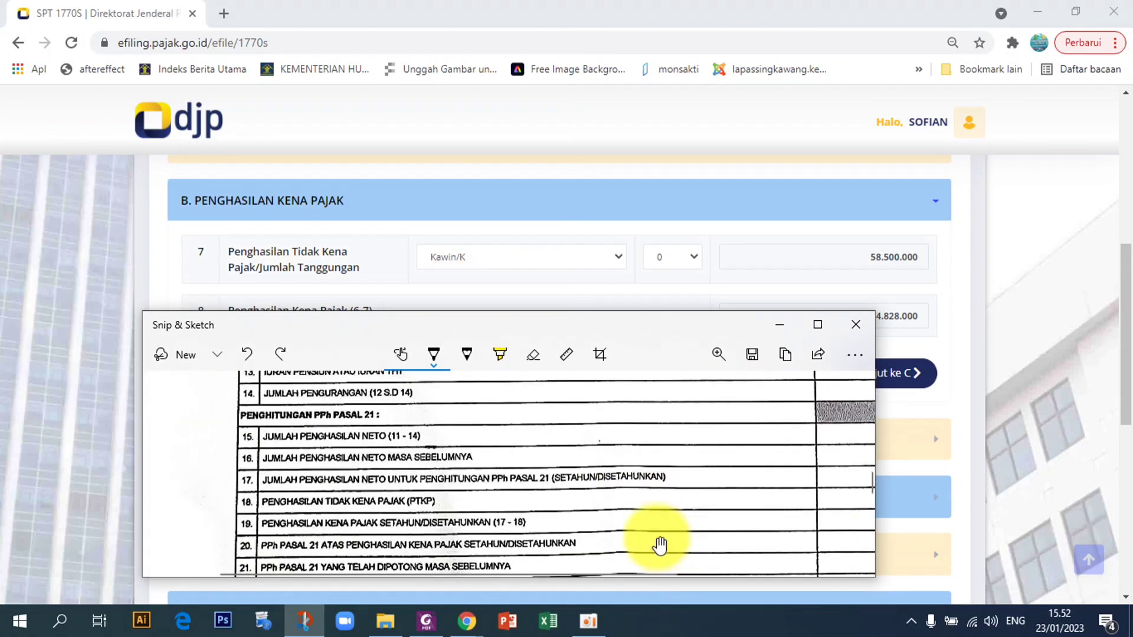
drag(653, 571, 702, 572)
scroll(695, 543, down, 1)
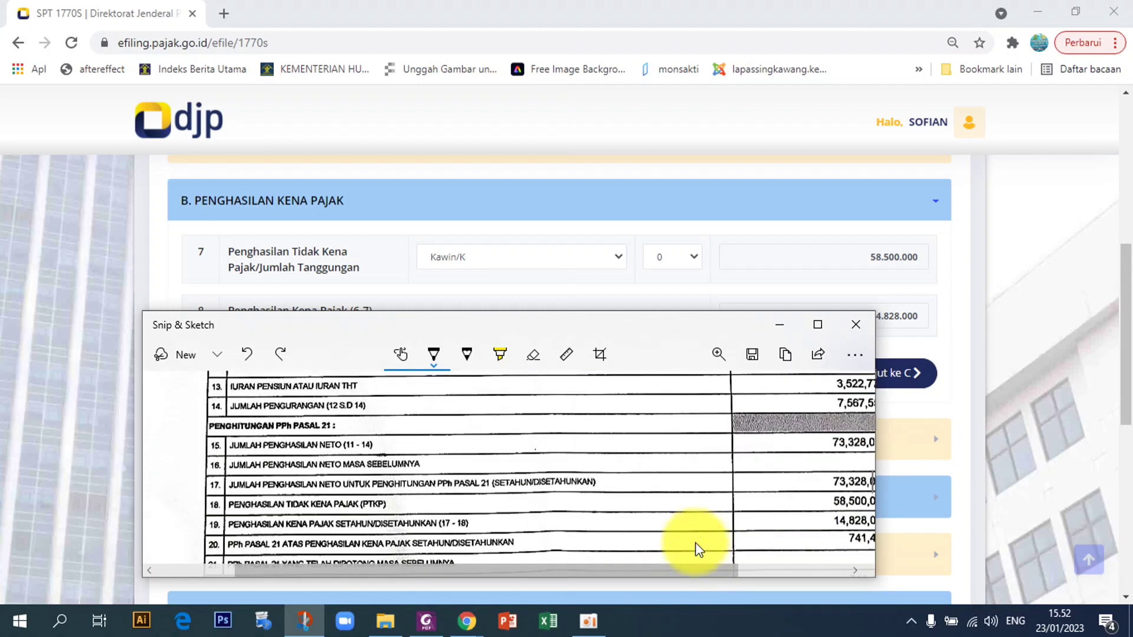
click(679, 571)
drag(679, 570, 701, 571)
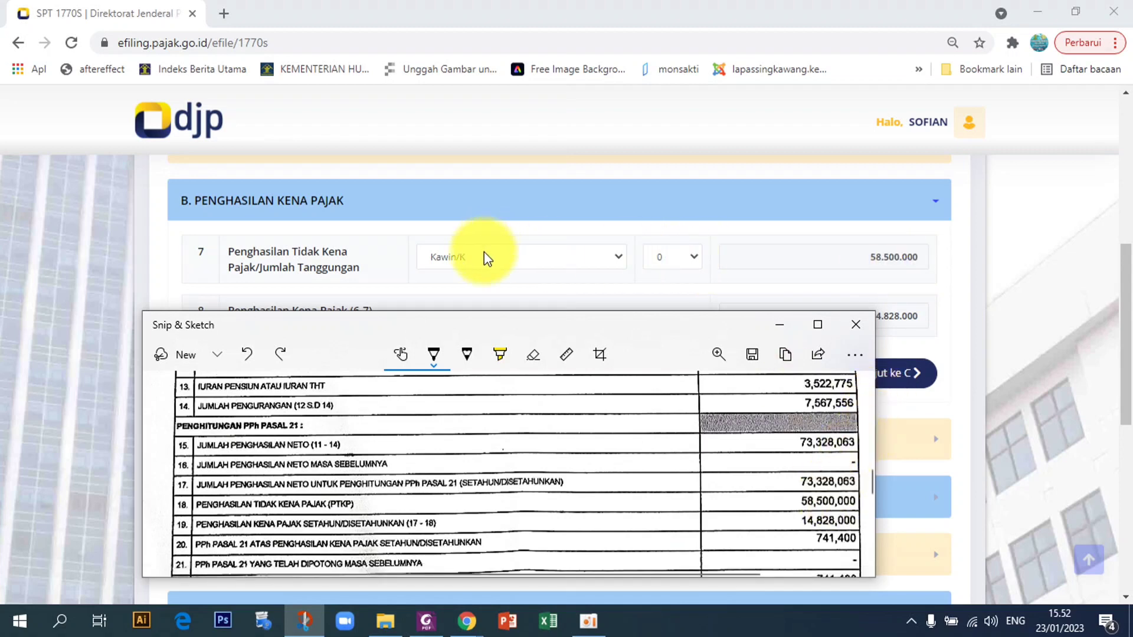
- Set Kawin/K dependants to 0, giving 58.500.000 PTKP and 14.828.000 taxable income
click(697, 257)
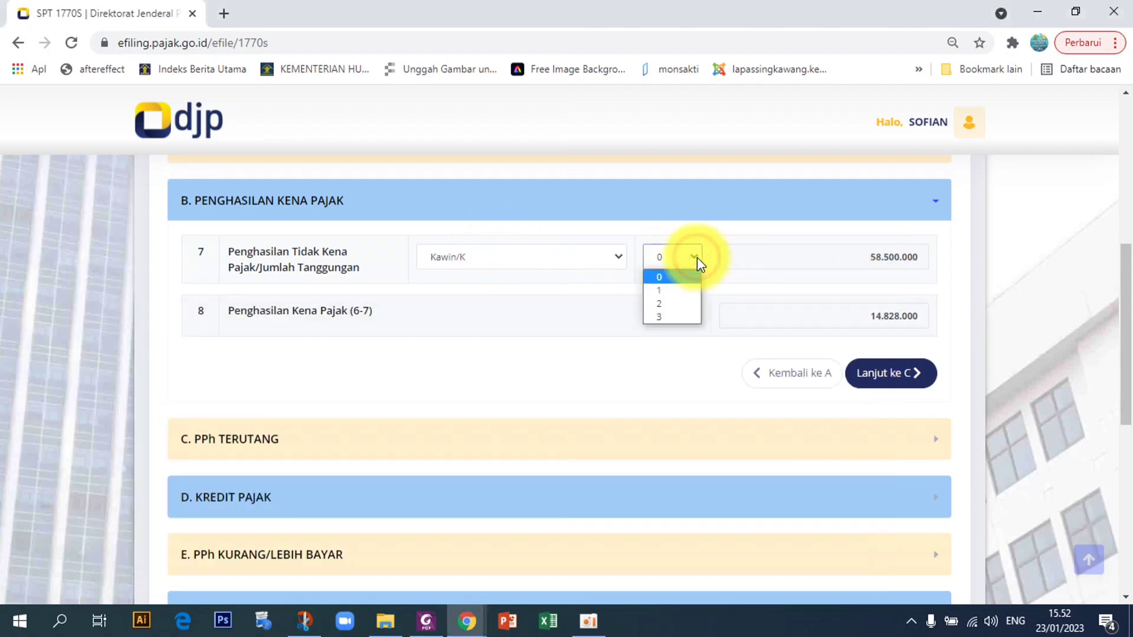
click(677, 289)
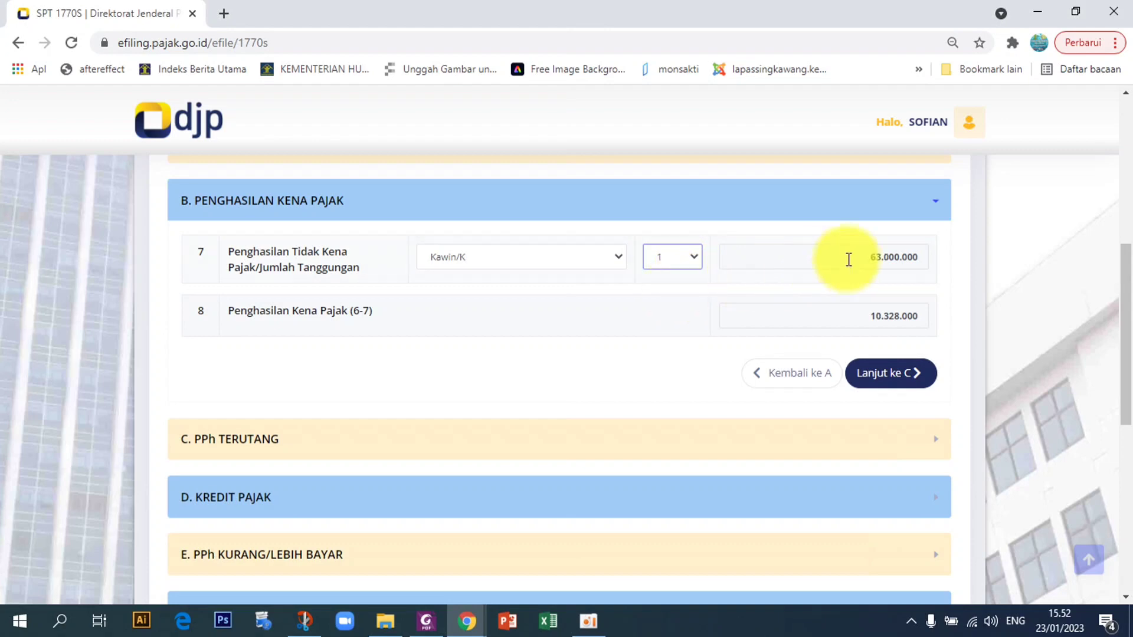
click(304, 621)
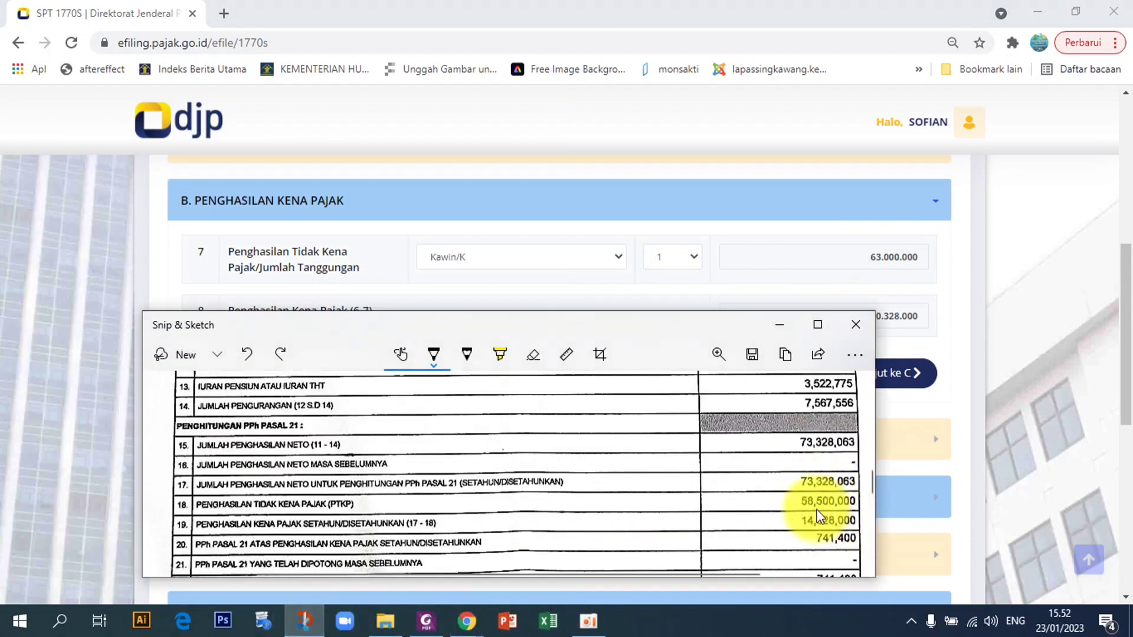
click(695, 264)
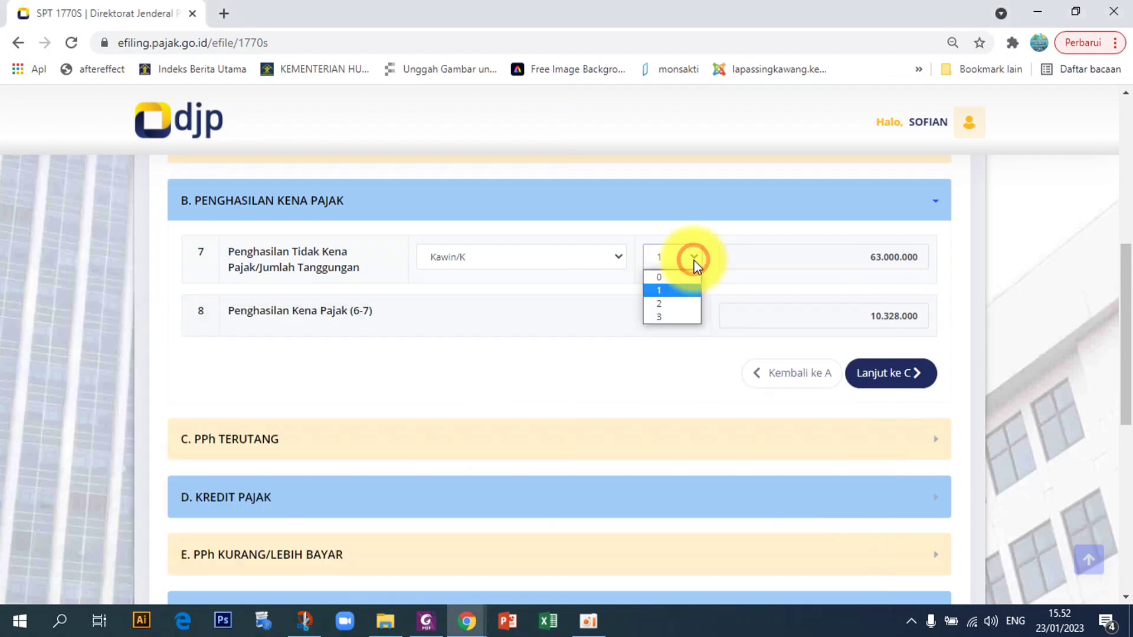
click(673, 306)
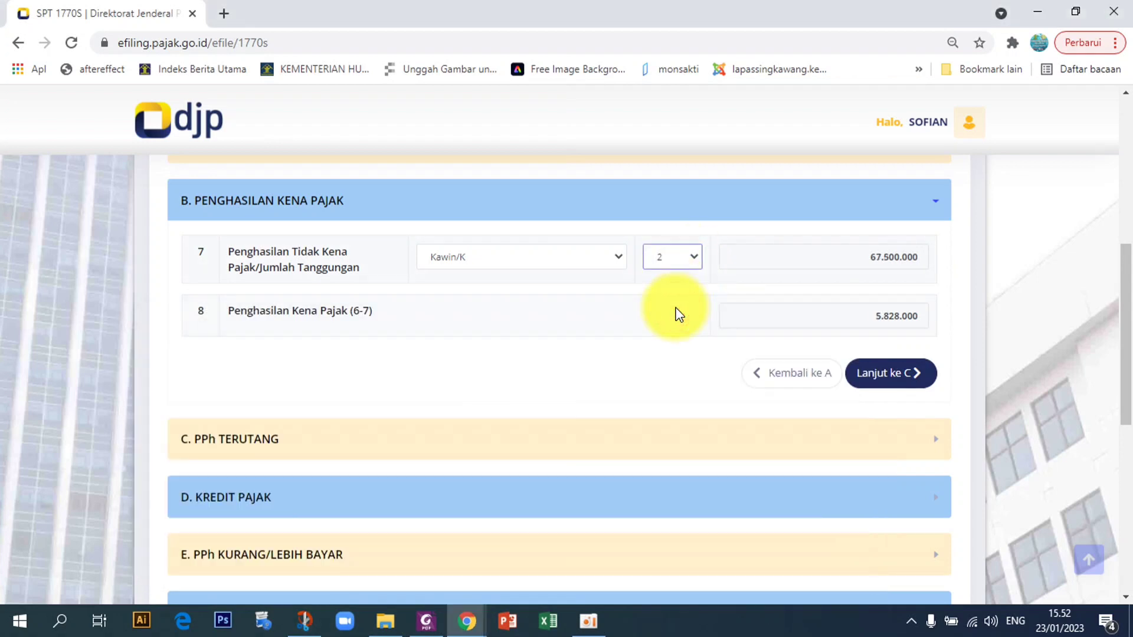
click(687, 258)
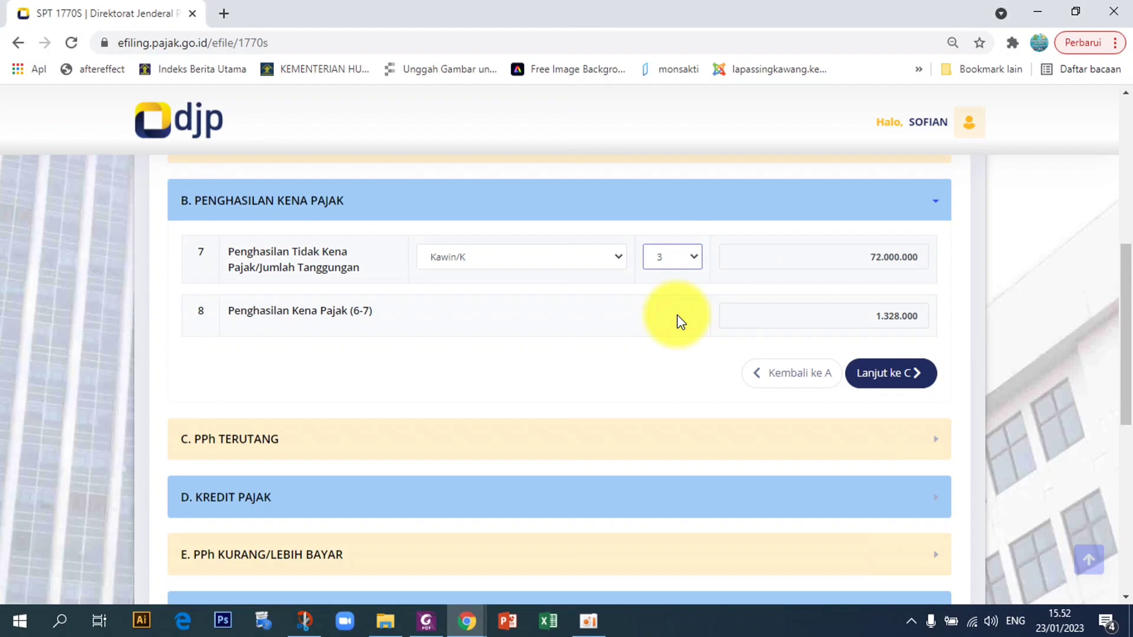
click(689, 256)
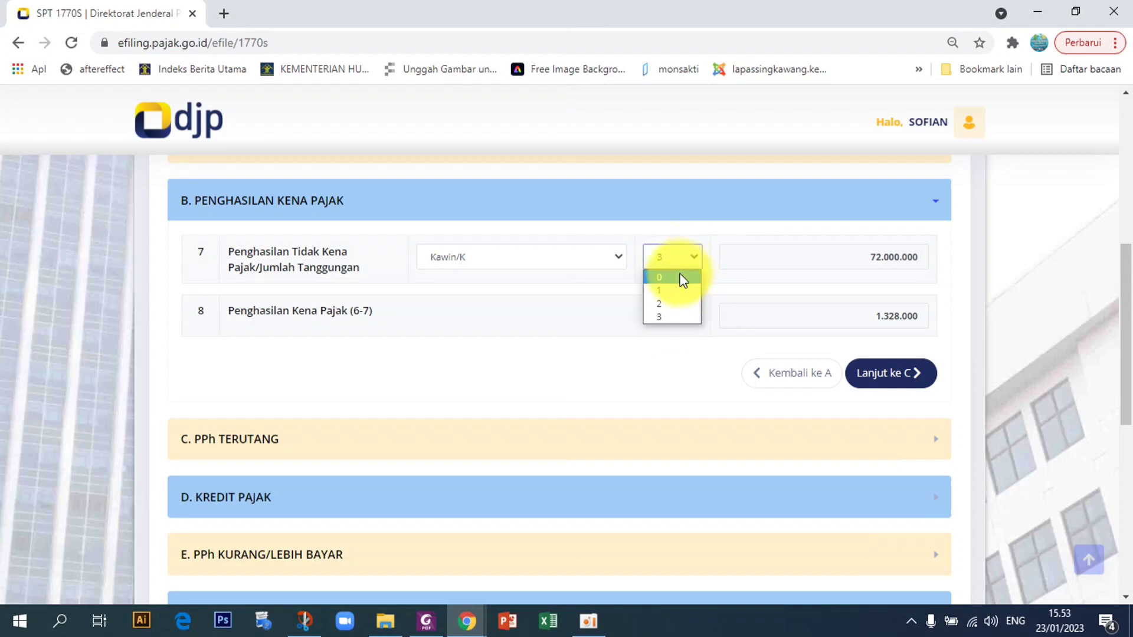
click(305, 621)
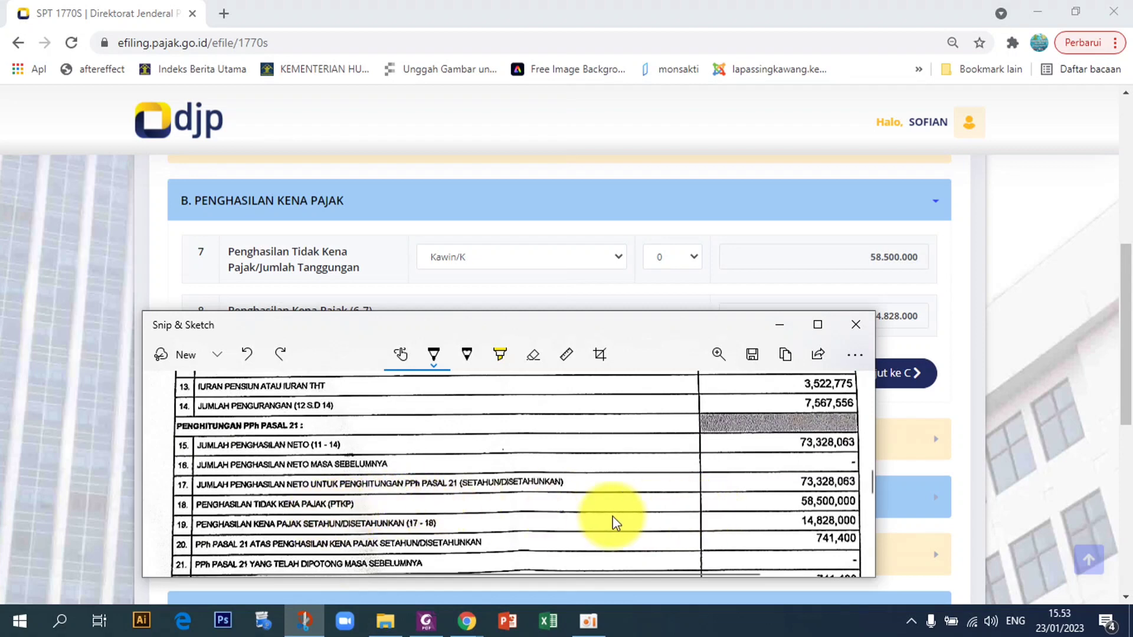
click(604, 614)
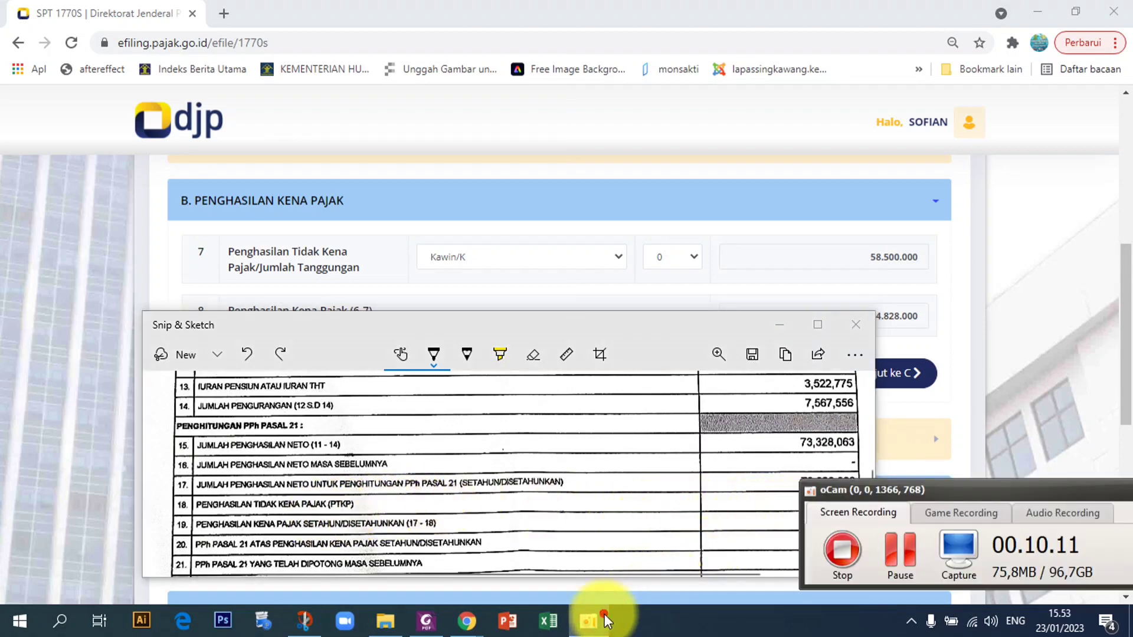
click(604, 614)
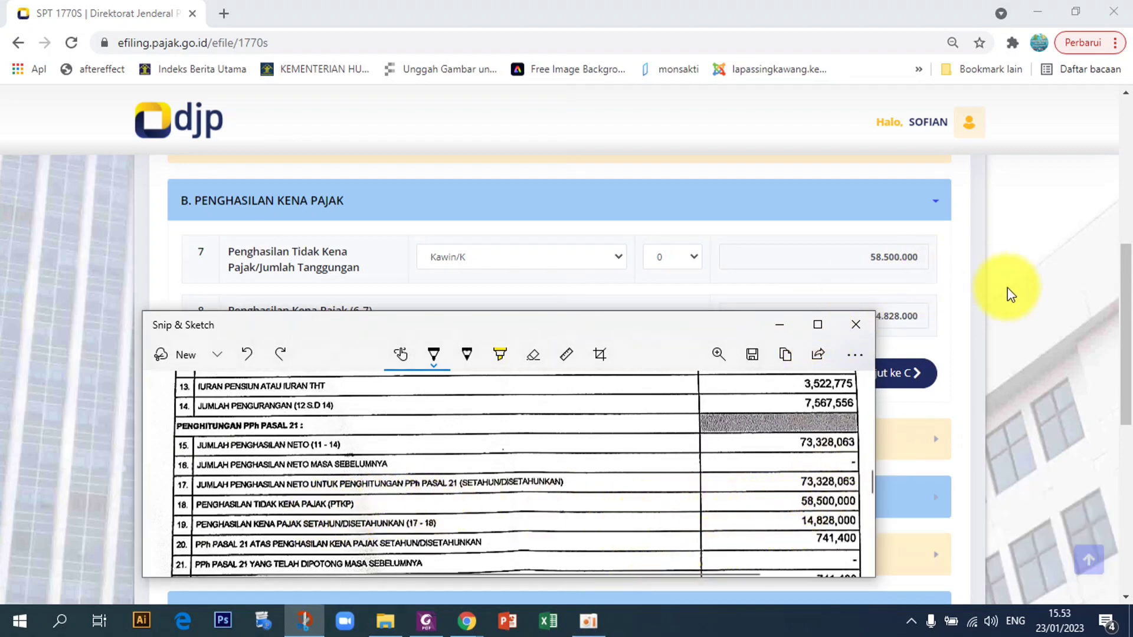
click(1007, 292)
- Advance through sections C to F, tick Setuju on the declaration, and reach the Kirim page
click(898, 382)
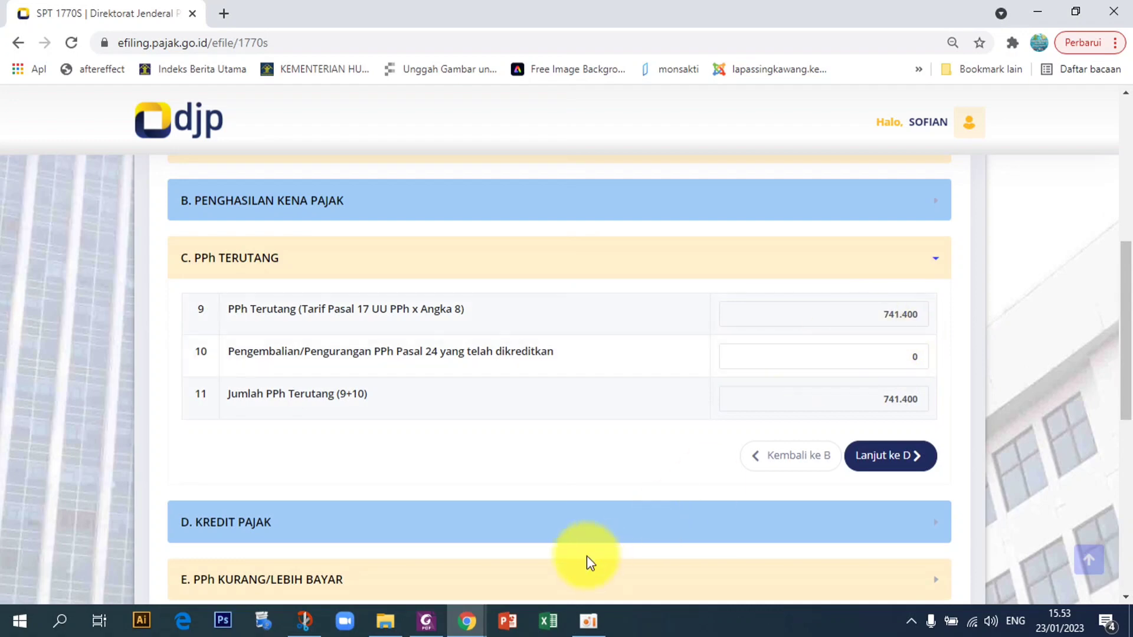
click(305, 621)
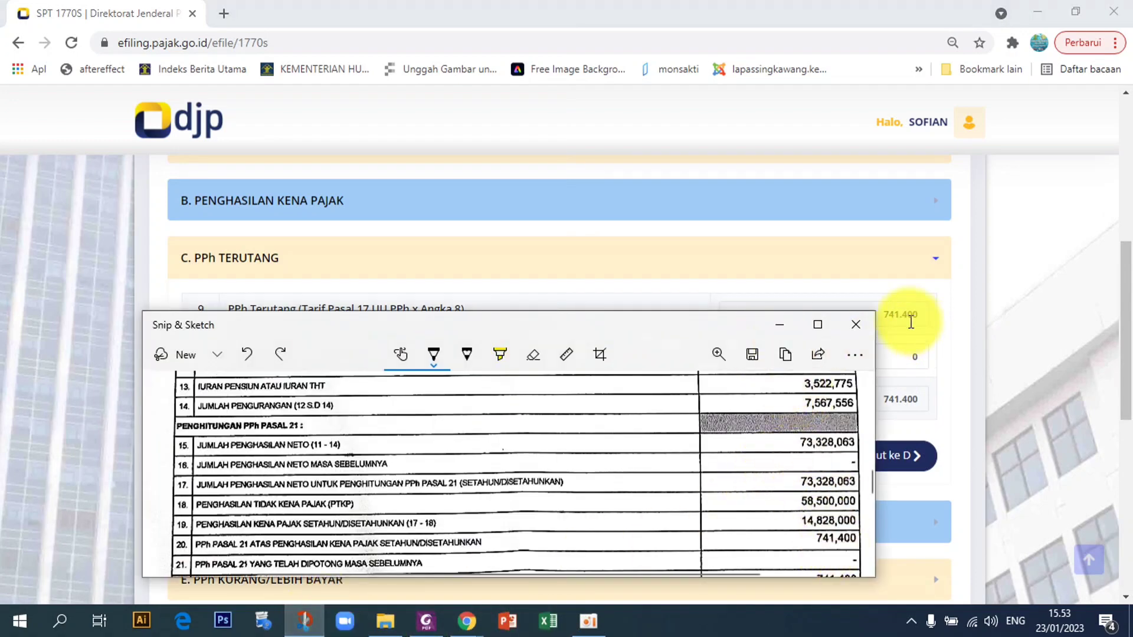
click(918, 459)
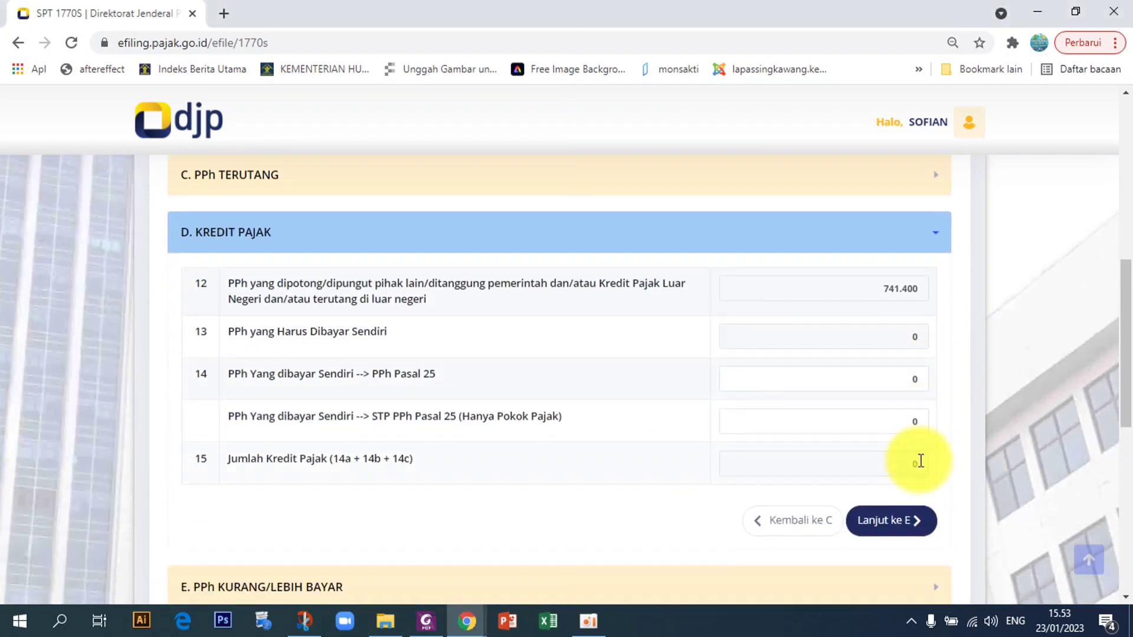
click(894, 522)
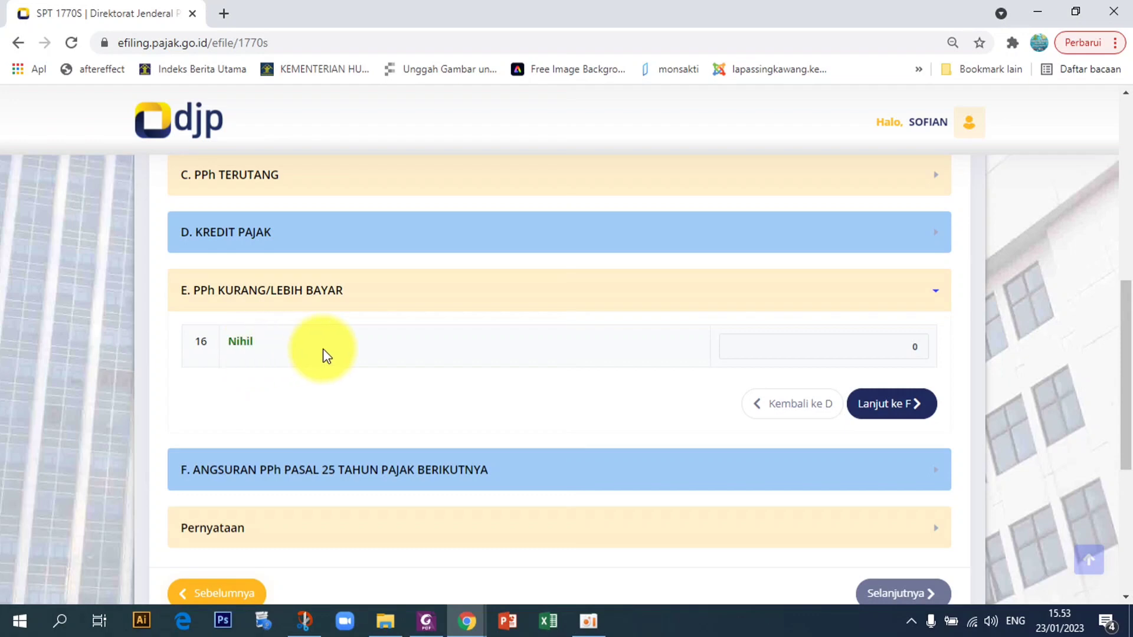
click(902, 410)
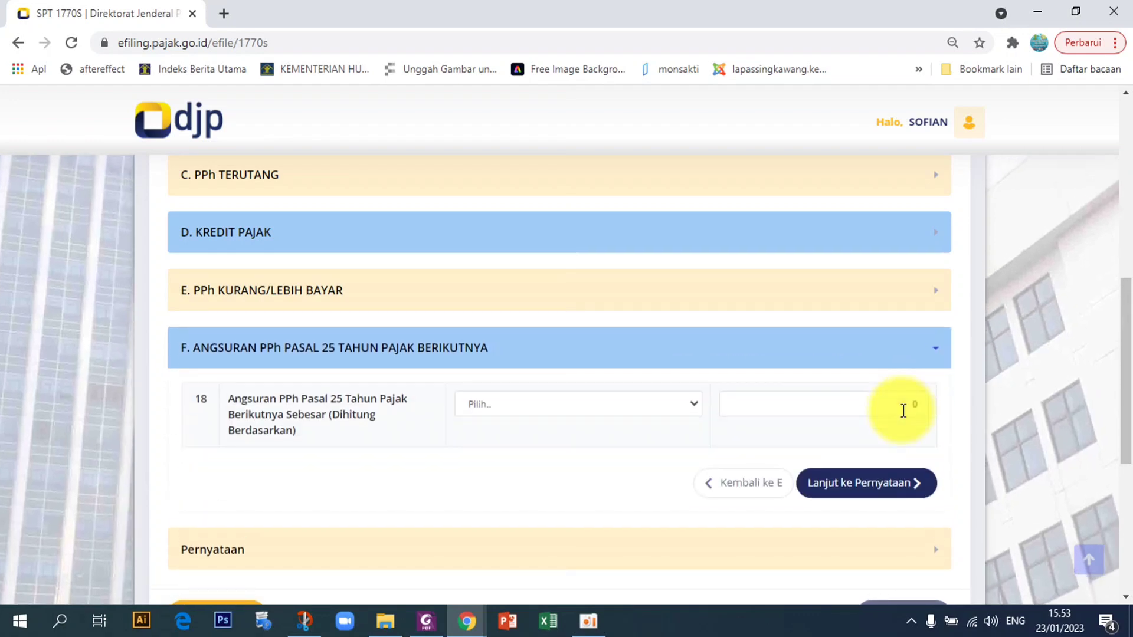
click(853, 485)
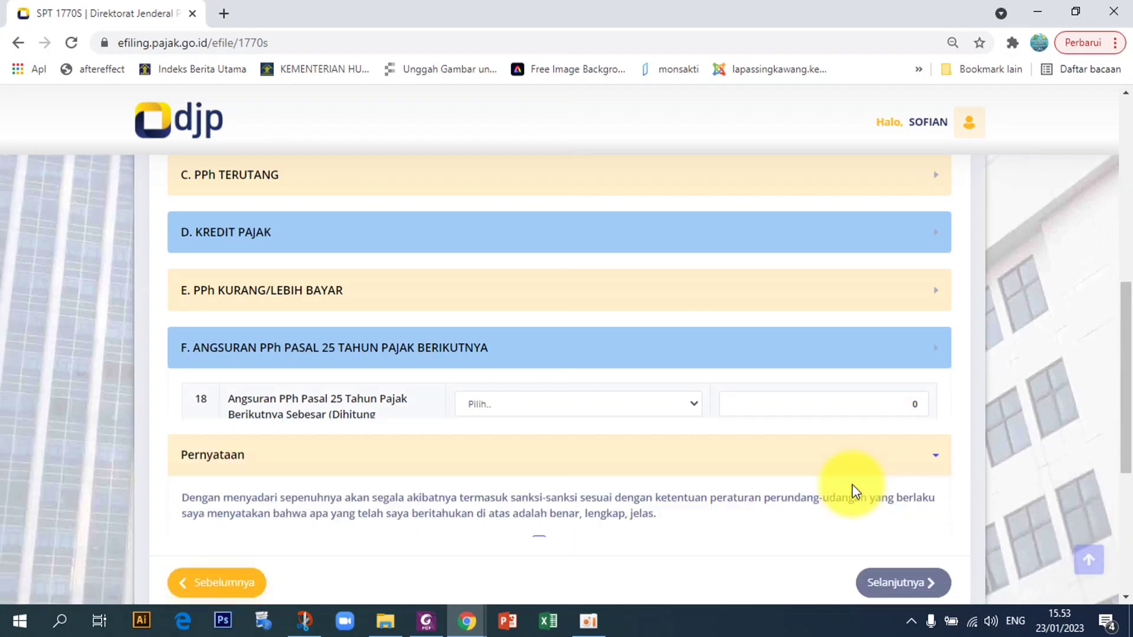
click(539, 493)
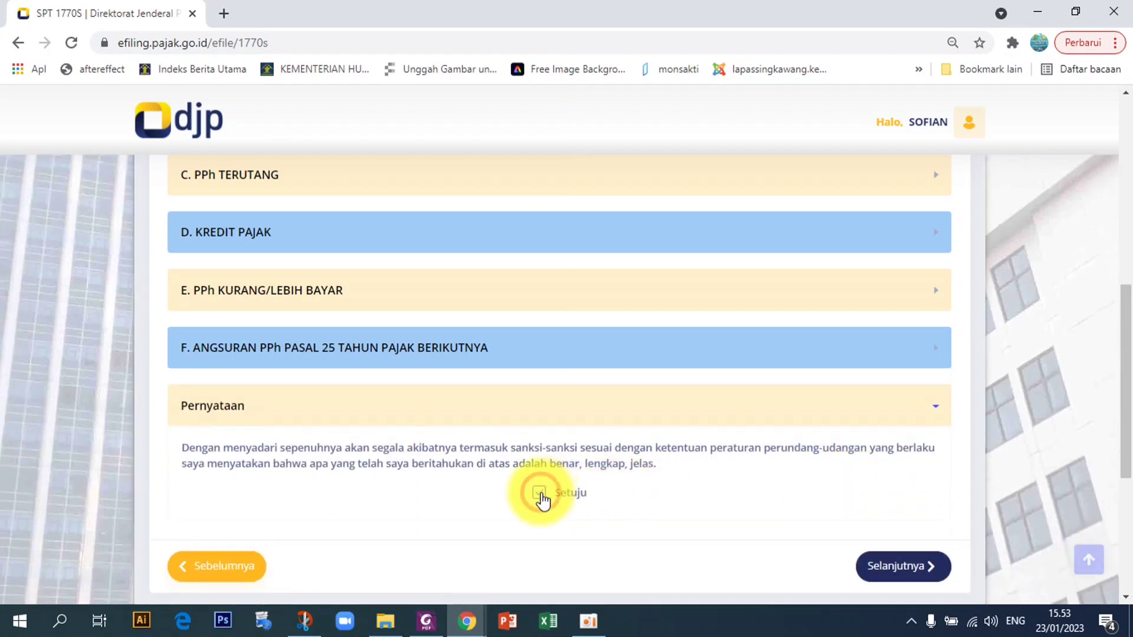
click(895, 559)
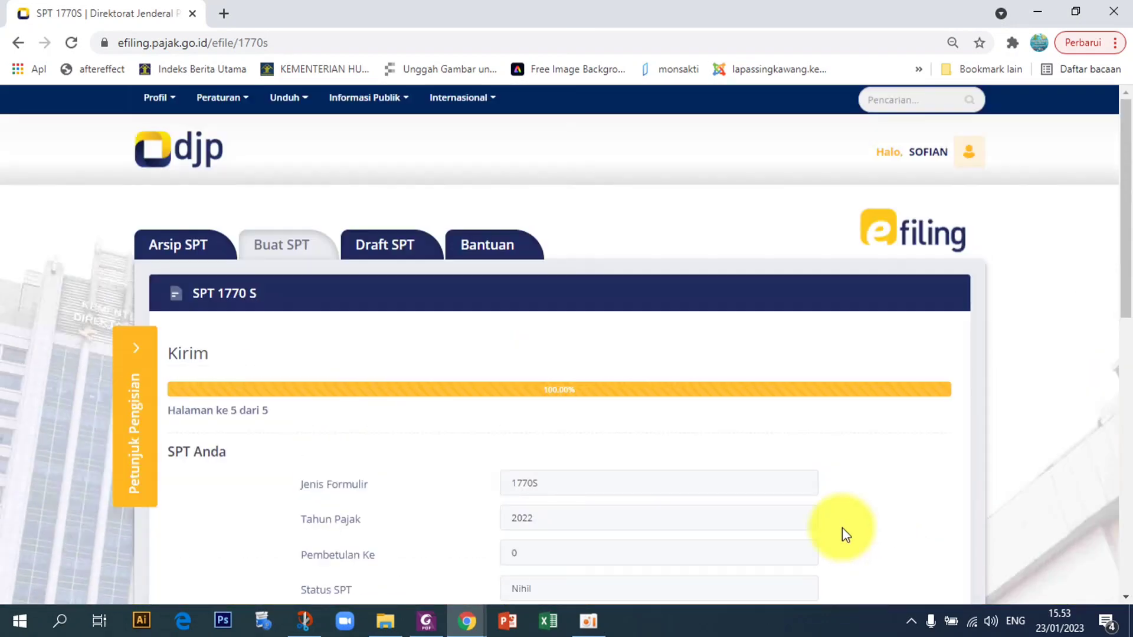
scroll(677, 427, down, 3)
scroll(493, 370, down, 1)
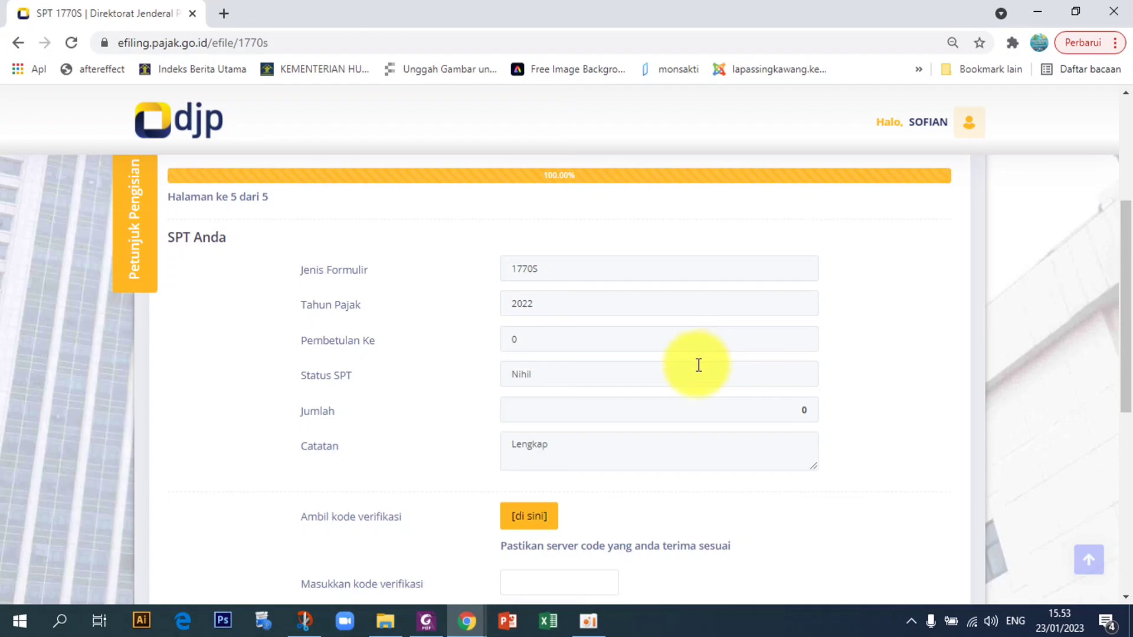
scroll(700, 364, down, 1)
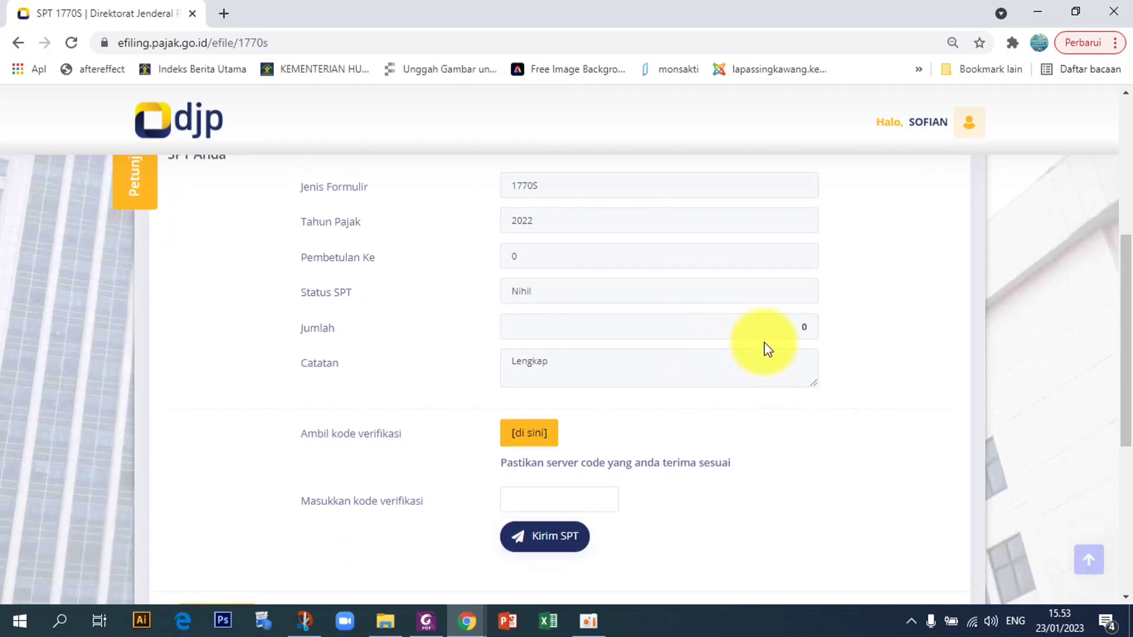
scroll(593, 371, down, 1)
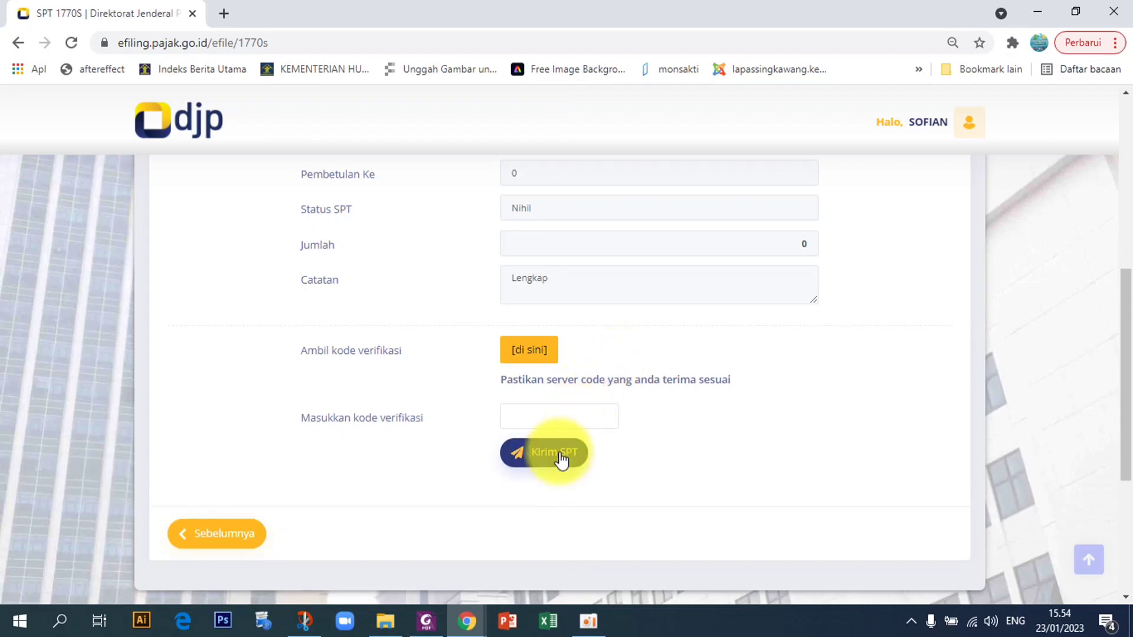
- Request the submission verification code by Email and acknowledge the code-sent message
click(539, 354)
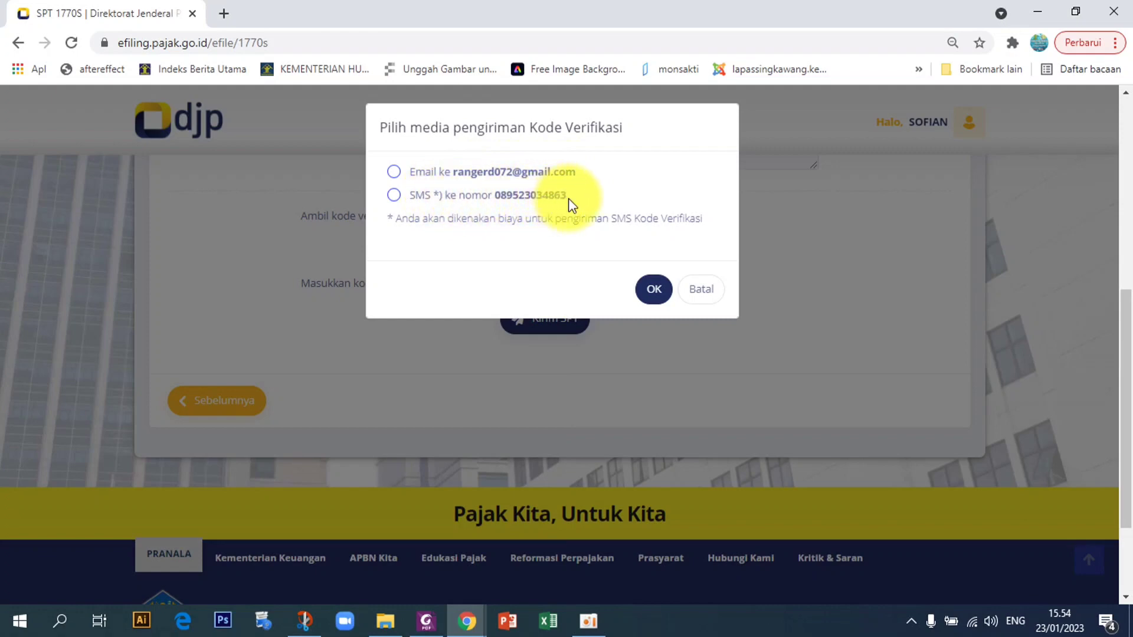
click(395, 171)
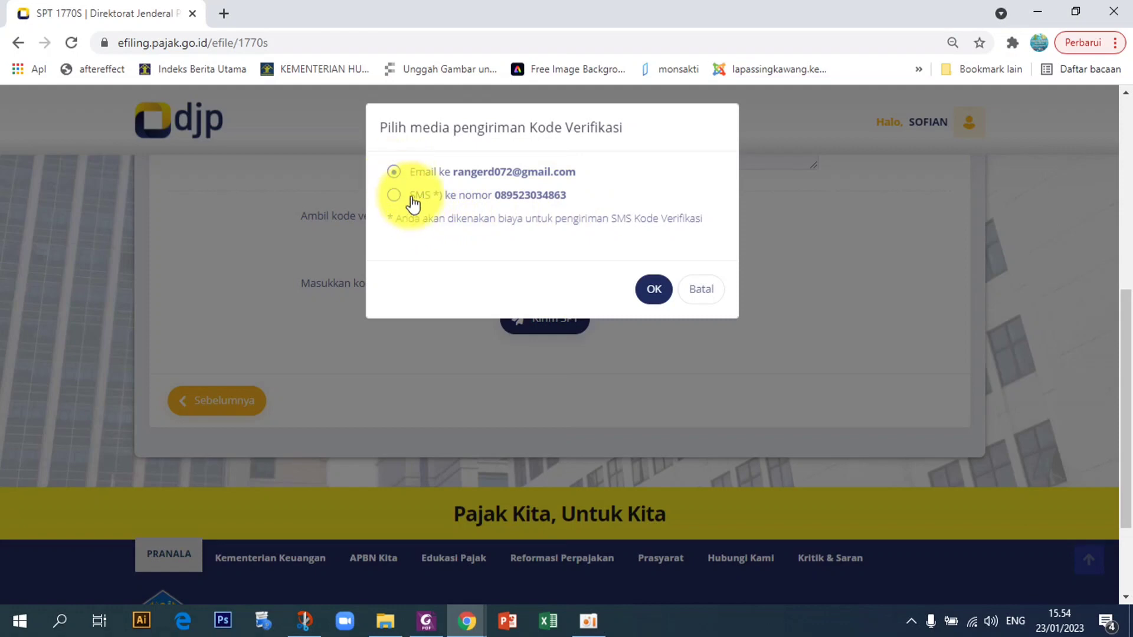
click(655, 289)
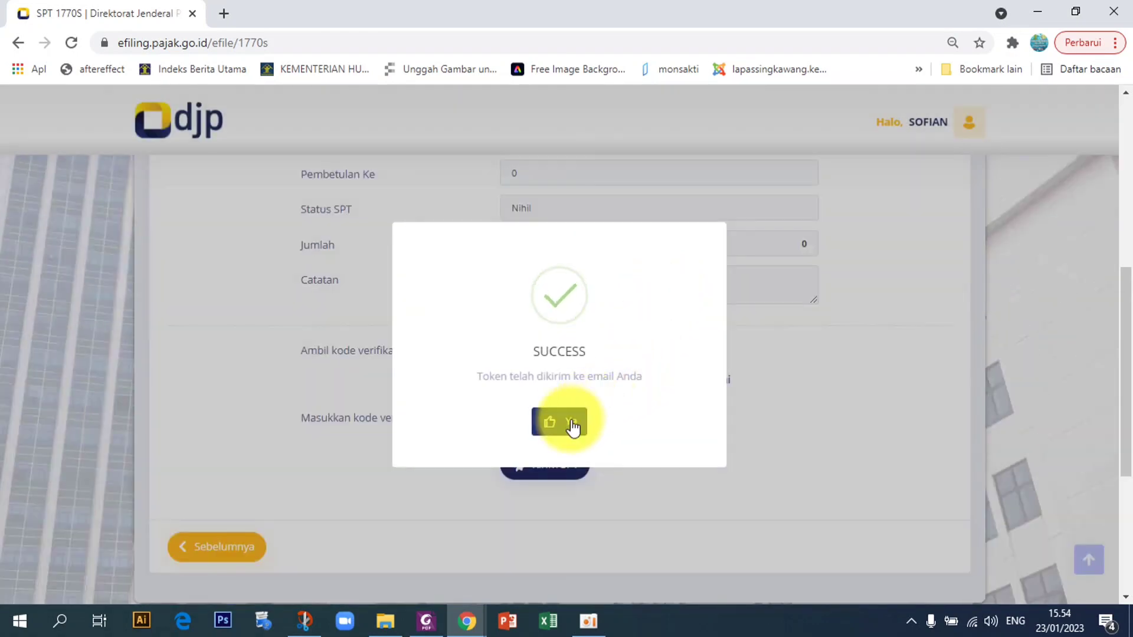
click(570, 425)
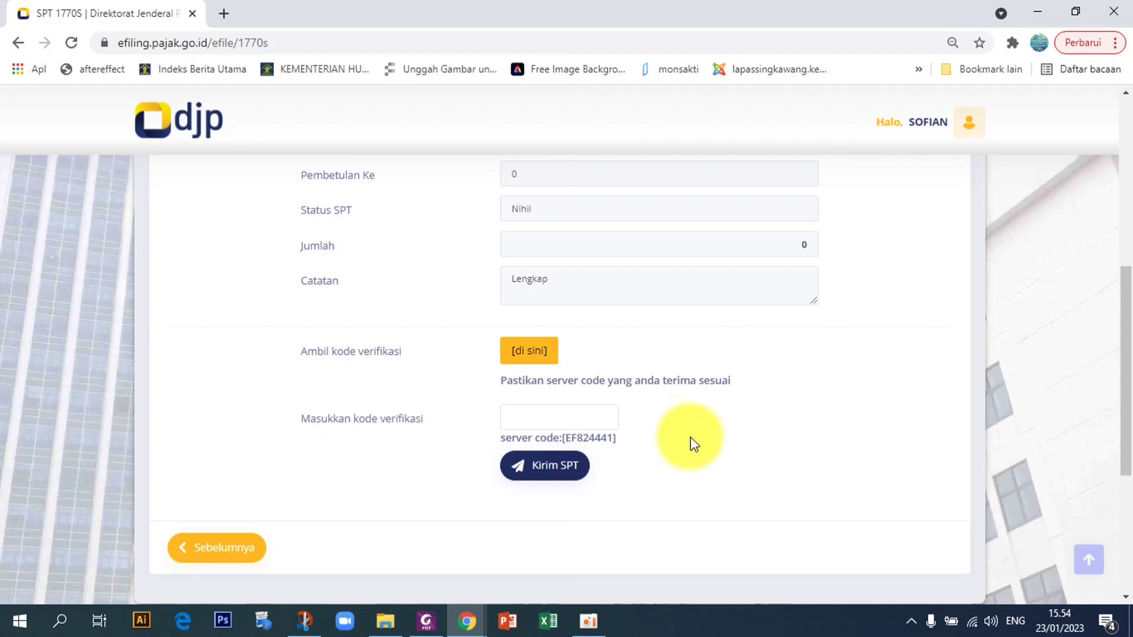
- Enter the e-mailed verification code and submit the 2022 SPT with Kirim SPT
click(593, 622)
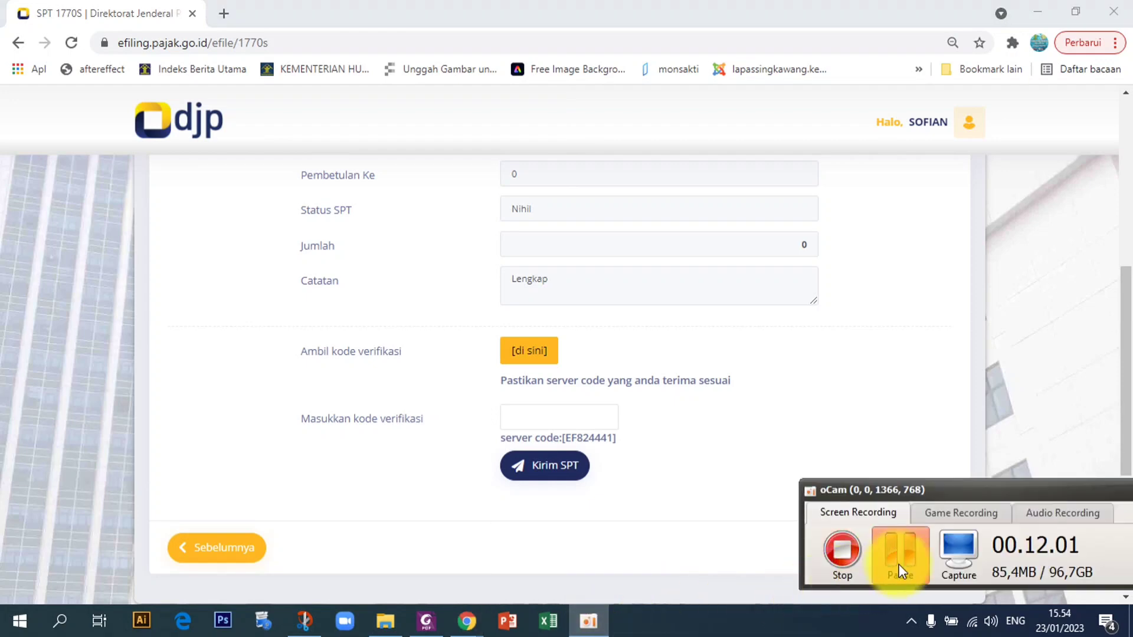
click(575, 420)
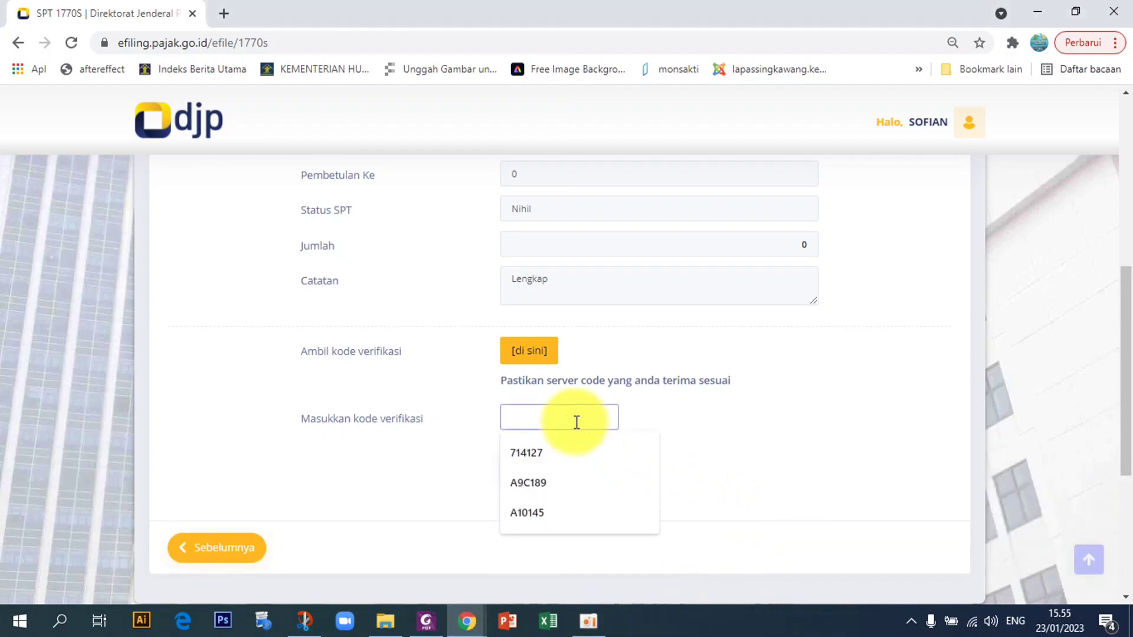
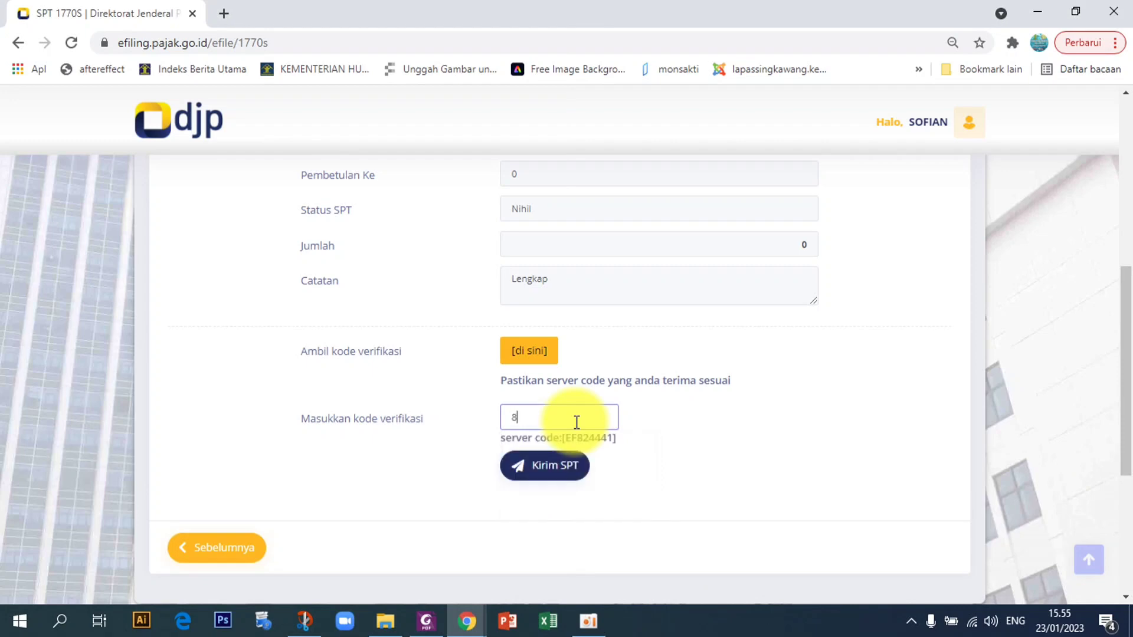
click(569, 466)
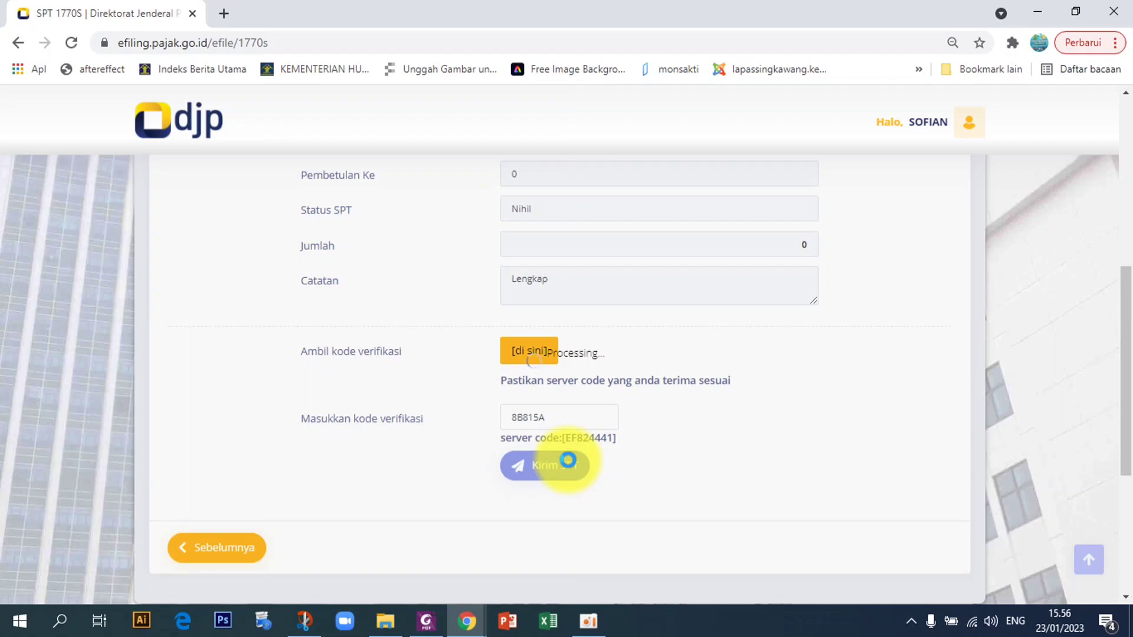
- Rate the service Puas in the INFO dialog to open the Arsip SPT list
click(588, 619)
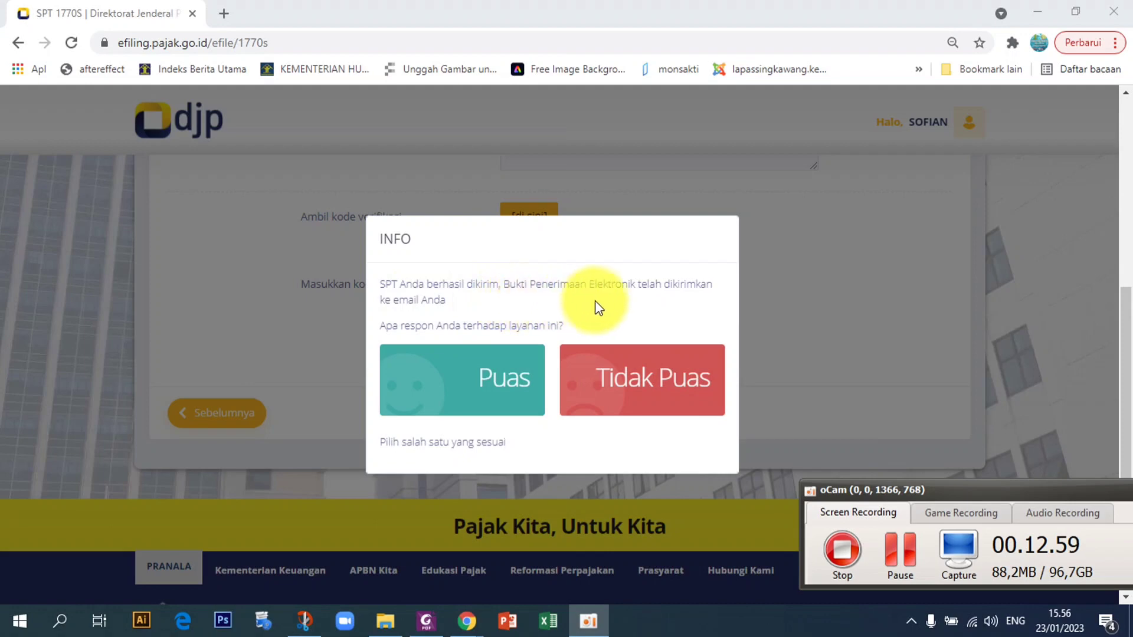
click(810, 310)
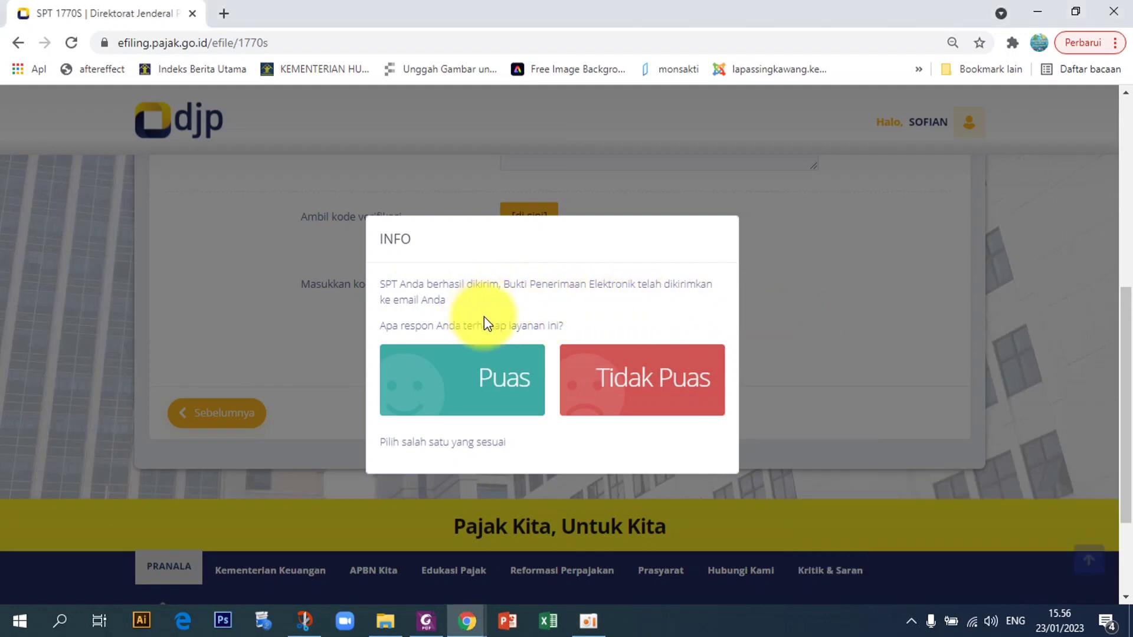
click(506, 384)
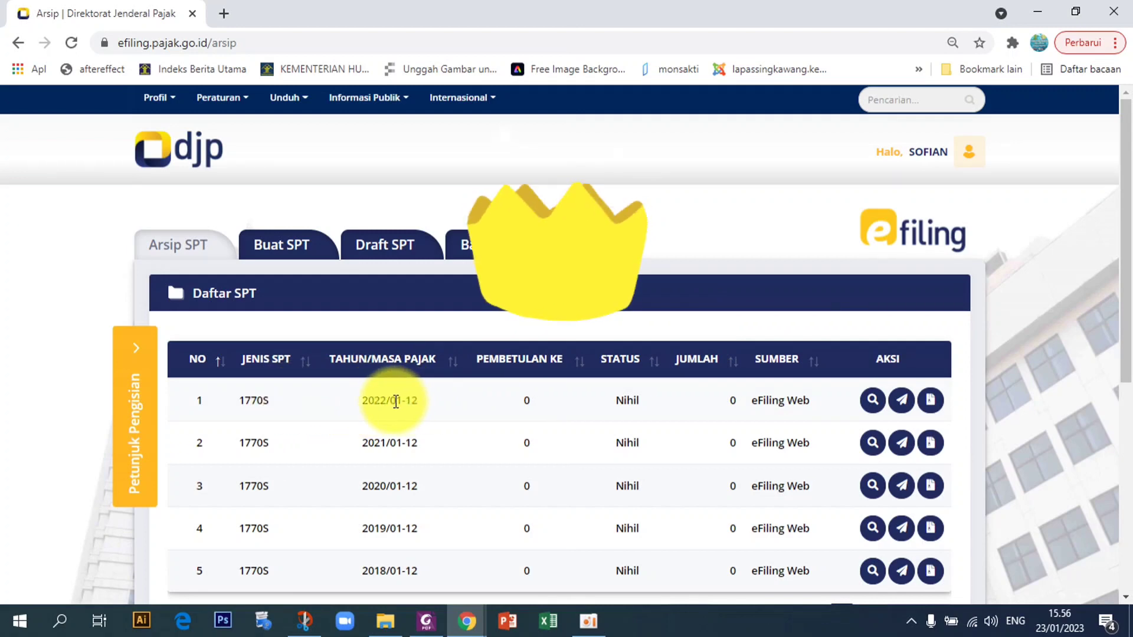
click(930, 404)
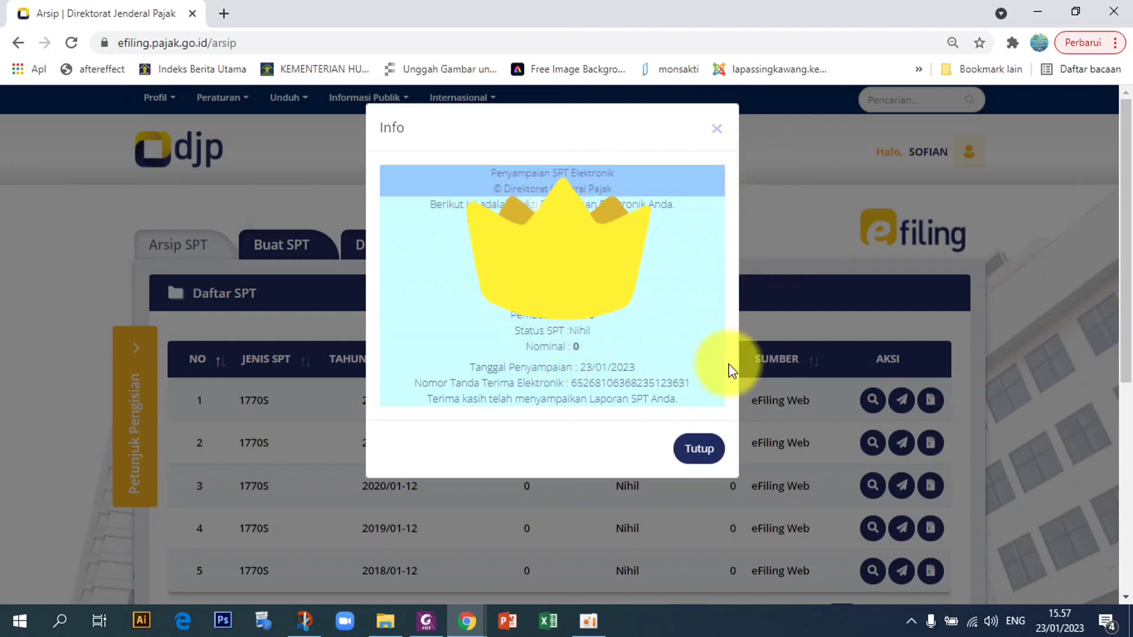
click(702, 447)
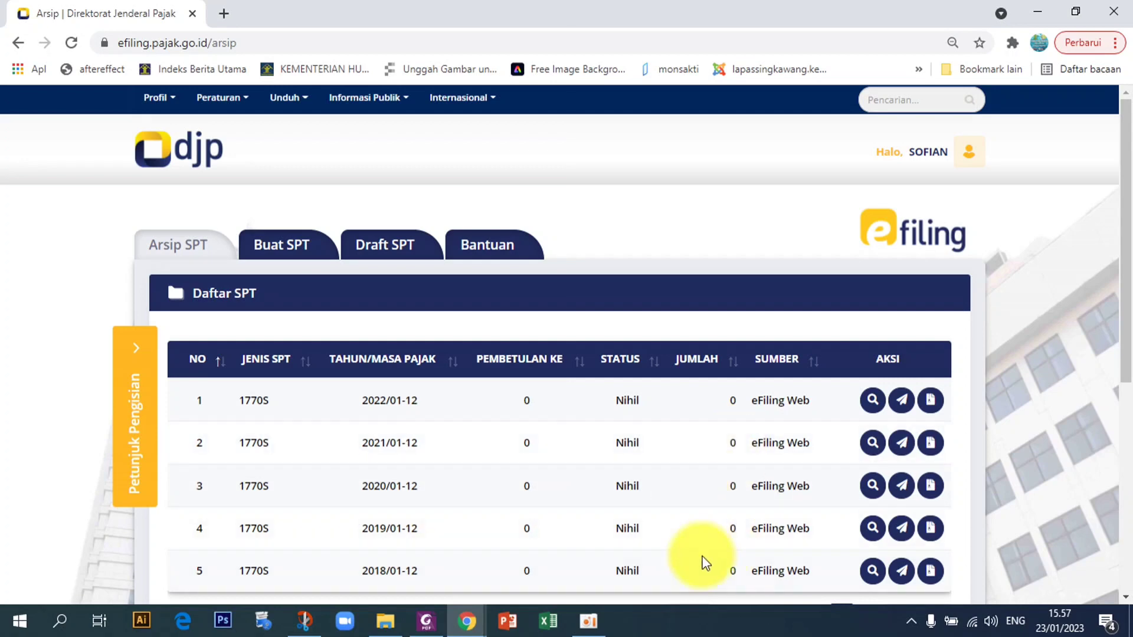
click(589, 622)
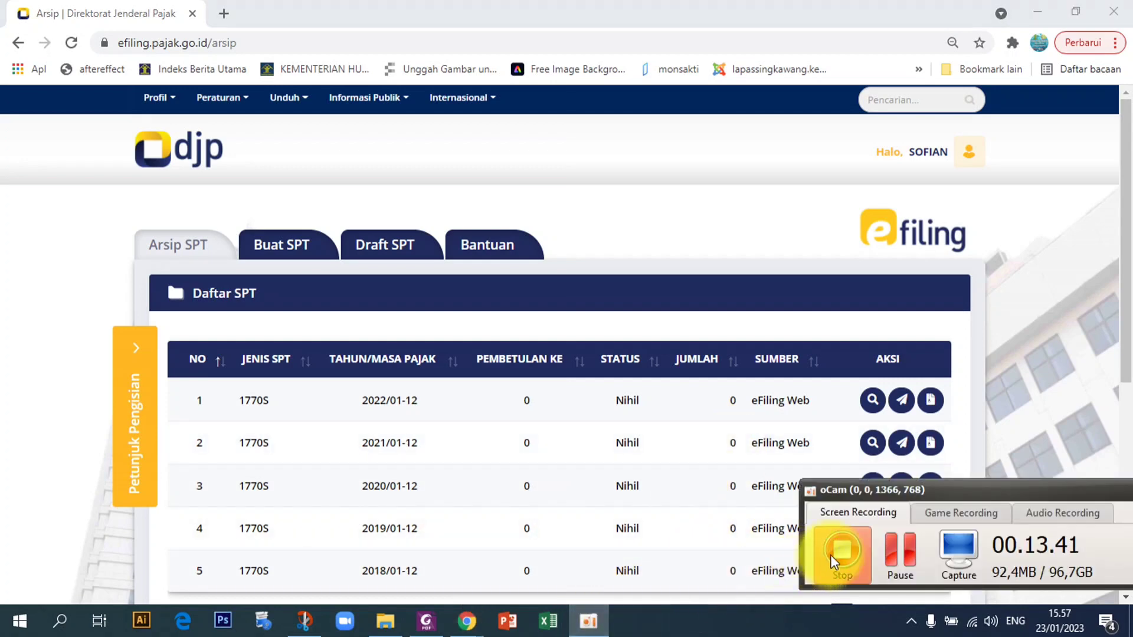